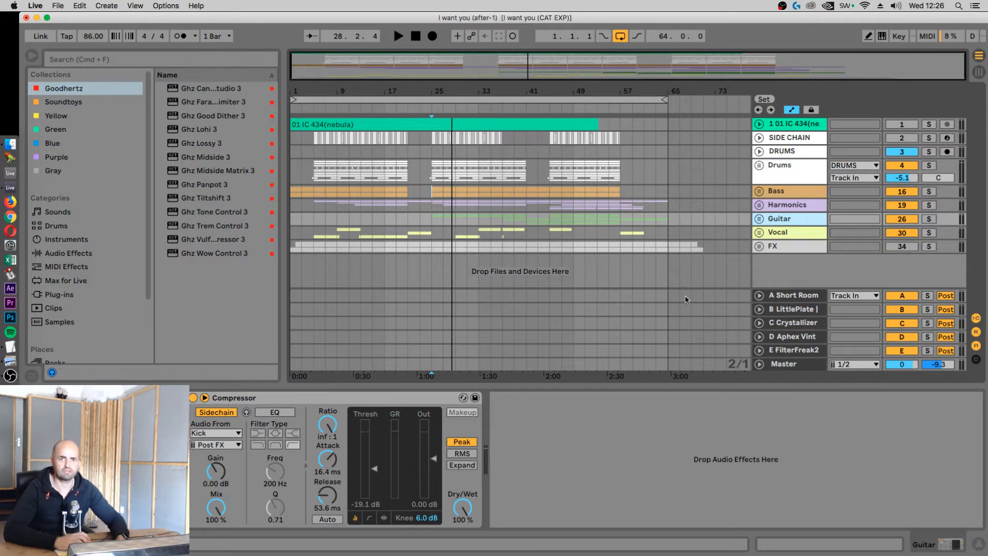
Step: Loop four bars starting at bar 17 and play the looped section
{"action": "left_click_drag", "start_coordinate": [503, 222], "coordinate": [581, 233]}
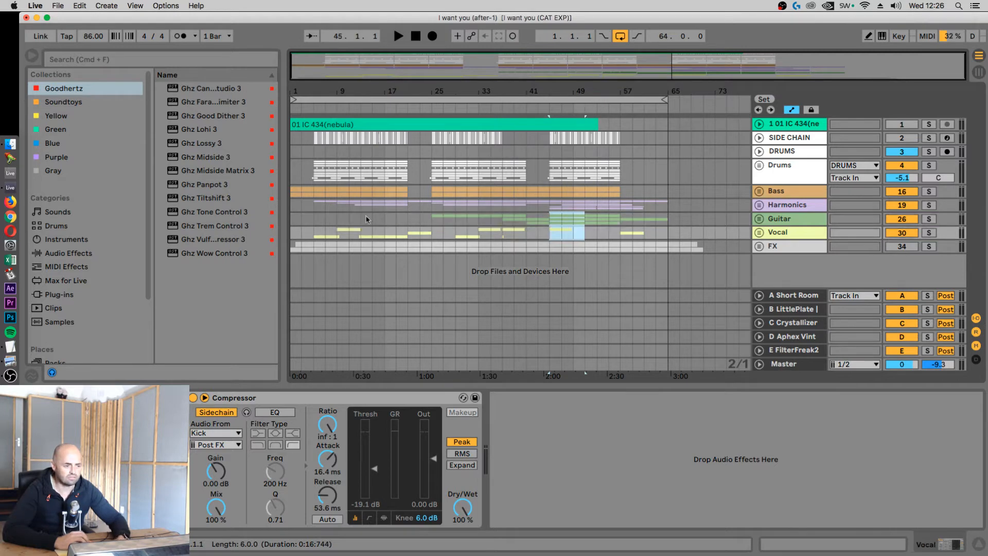
{"action": "left_click", "coordinate": [386, 218]}
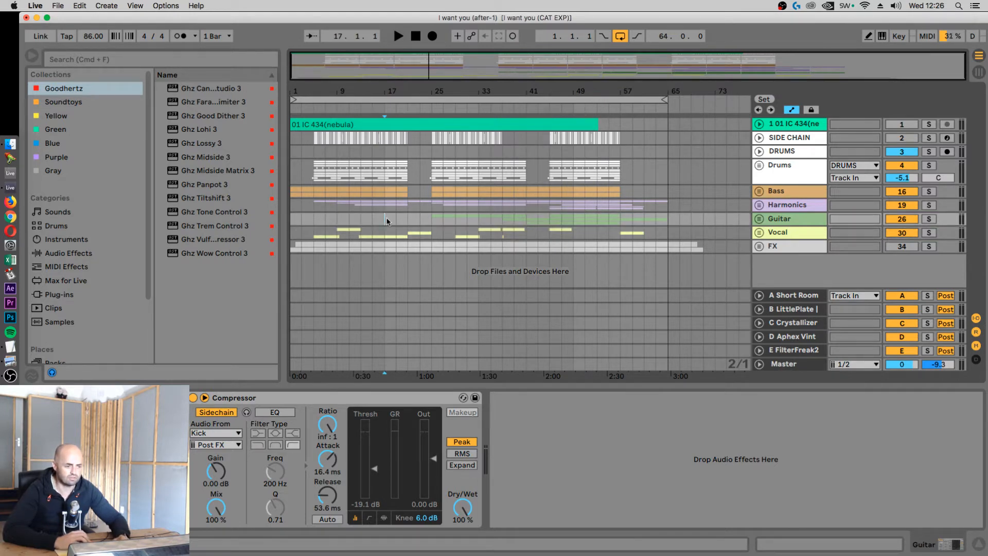
{"action": "left_click_drag", "start_coordinate": [387, 222], "coordinate": [406, 218]}
{"action": "key", "text": "super+l"}
{"action": "key", "text": "space"}
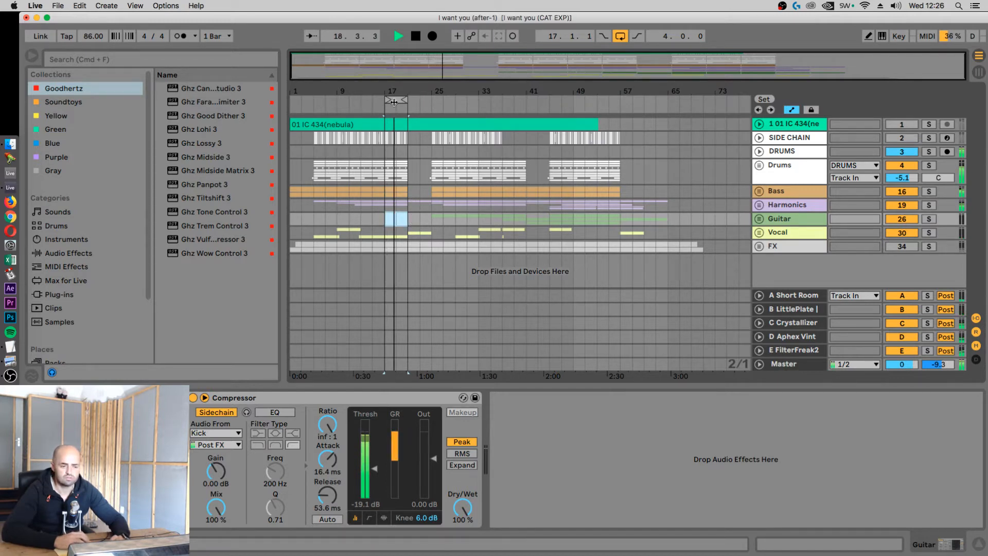
{"action": "key", "text": "space"}
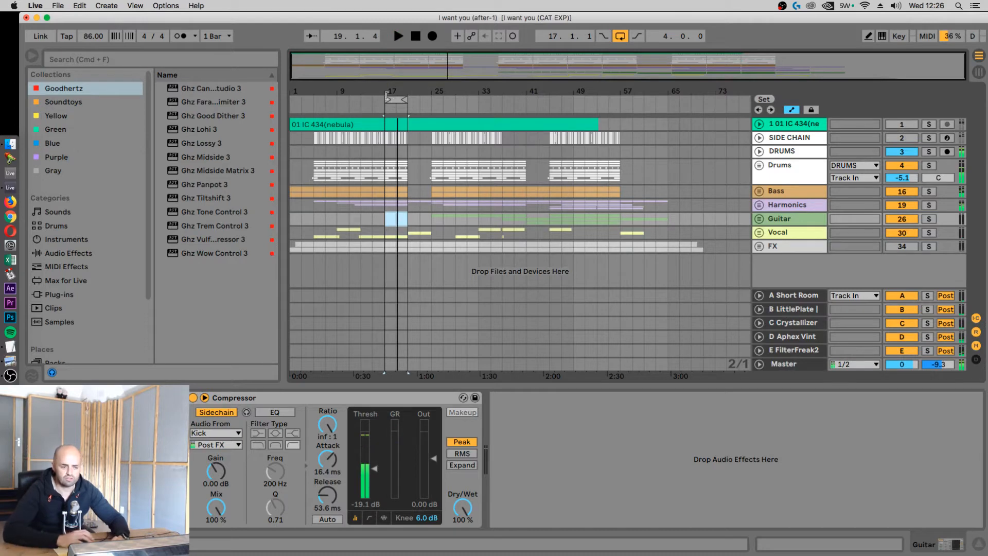
Step: Listen to the Floor track in the FX group by soloing it during playback, then restore the full mix
{"action": "left_click", "coordinate": [895, 246]}
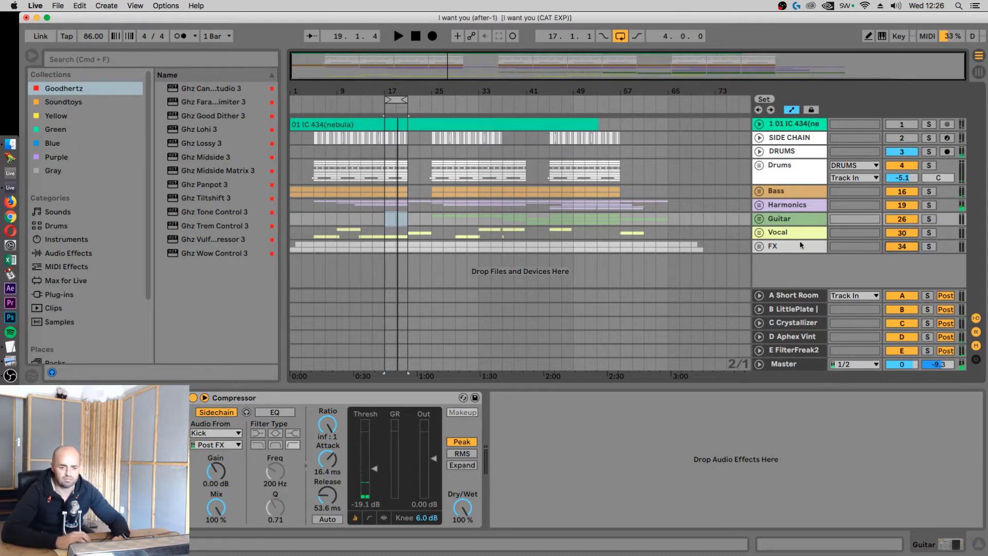
{"action": "left_click", "coordinate": [758, 247]}
{"action": "key", "text": "space"}
{"action": "scroll", "coordinate": [806, 249], "scroll_direction": "down", "scroll_amount": 5}
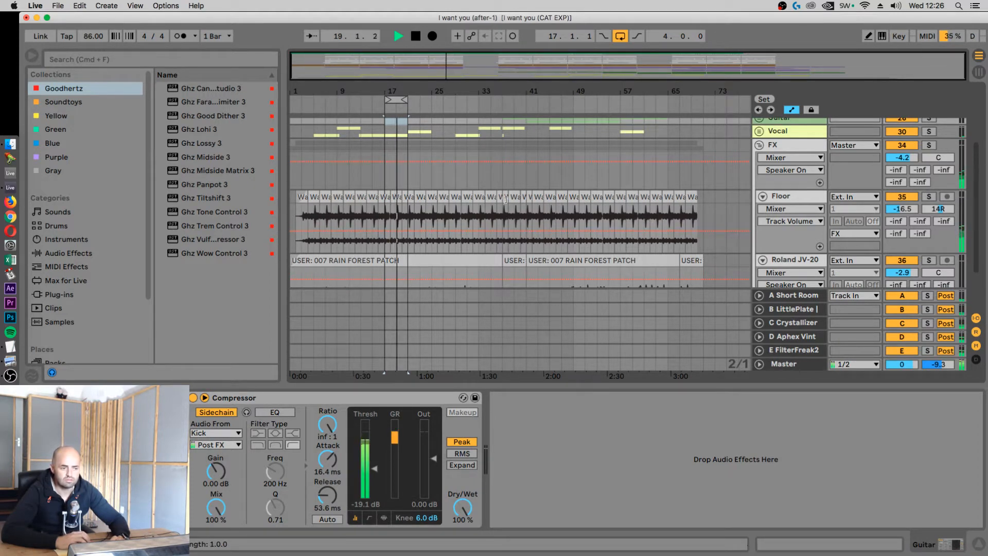
{"action": "left_click", "coordinate": [929, 197]}
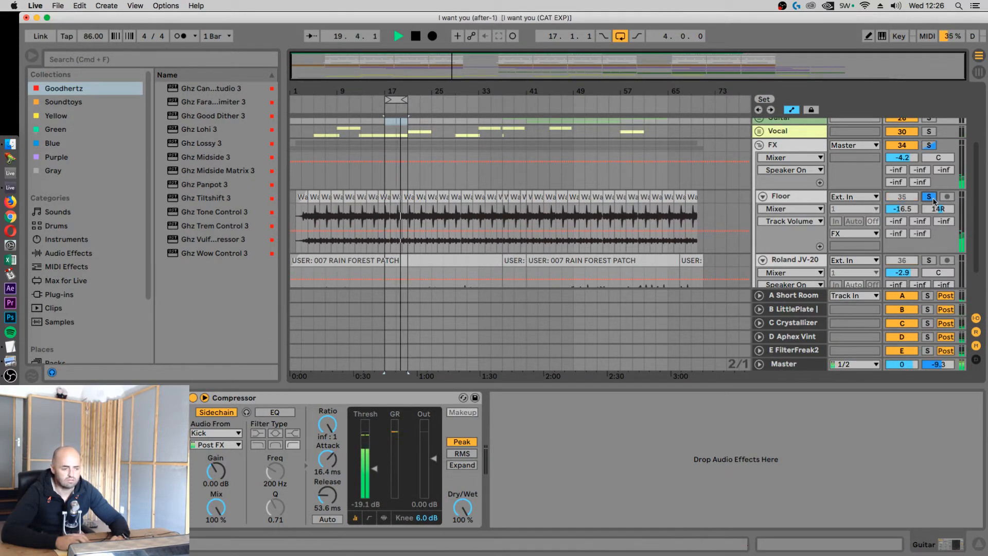
{"action": "left_click", "coordinate": [930, 198]}
{"action": "key", "text": "space"}
{"action": "left_click", "coordinate": [760, 146]}
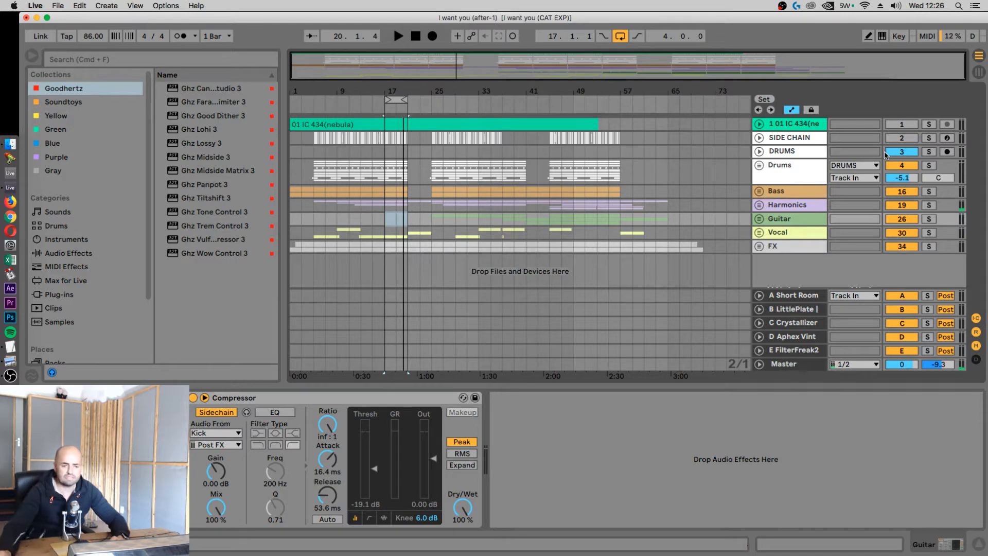
Step: Set the volume of the Normal Bass track in the Bass group to -1.0 dB while listening to the loop
{"action": "key", "text": "space"}
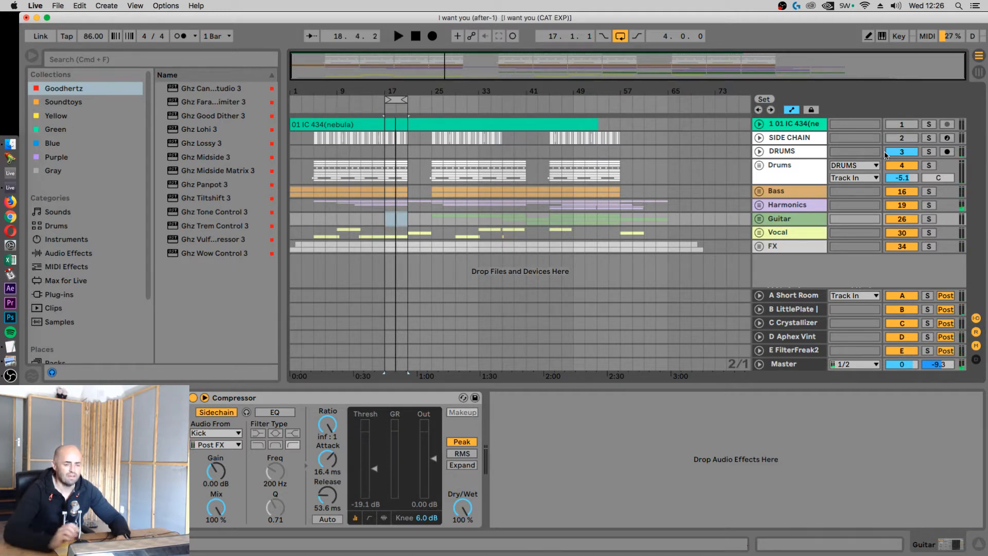
{"action": "left_click", "coordinate": [759, 191]}
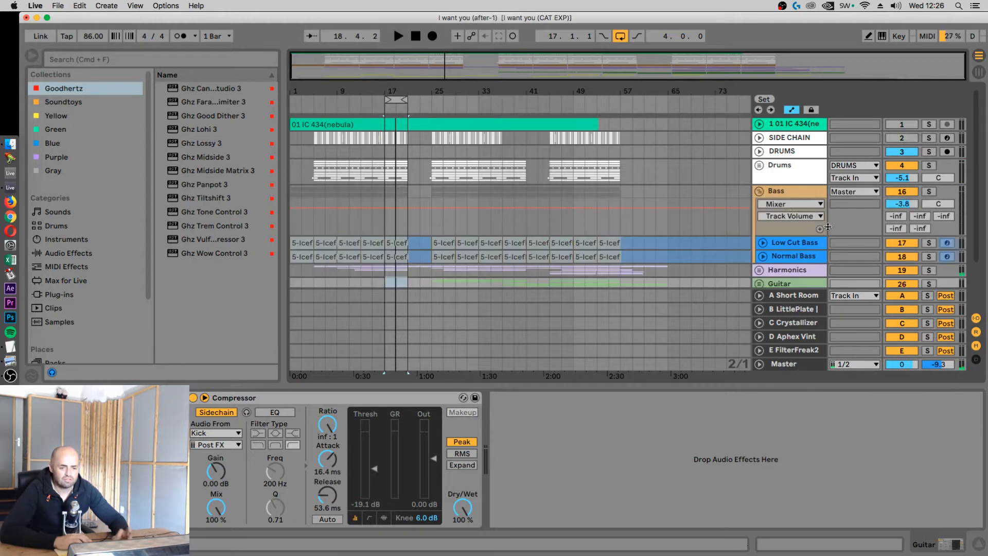
{"action": "left_click", "coordinate": [763, 256]}
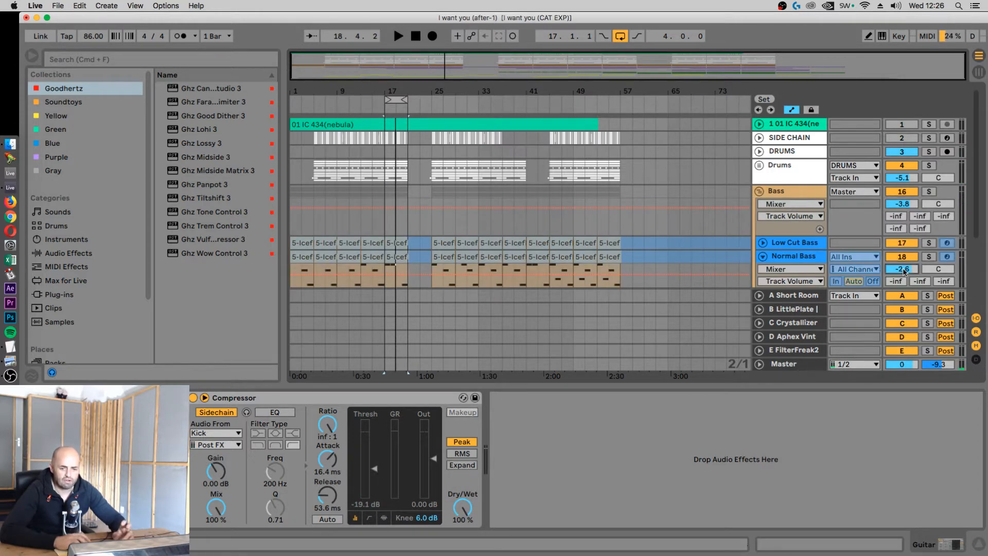
{"action": "left_click_drag", "start_coordinate": [904, 272], "coordinate": [904, 267]}
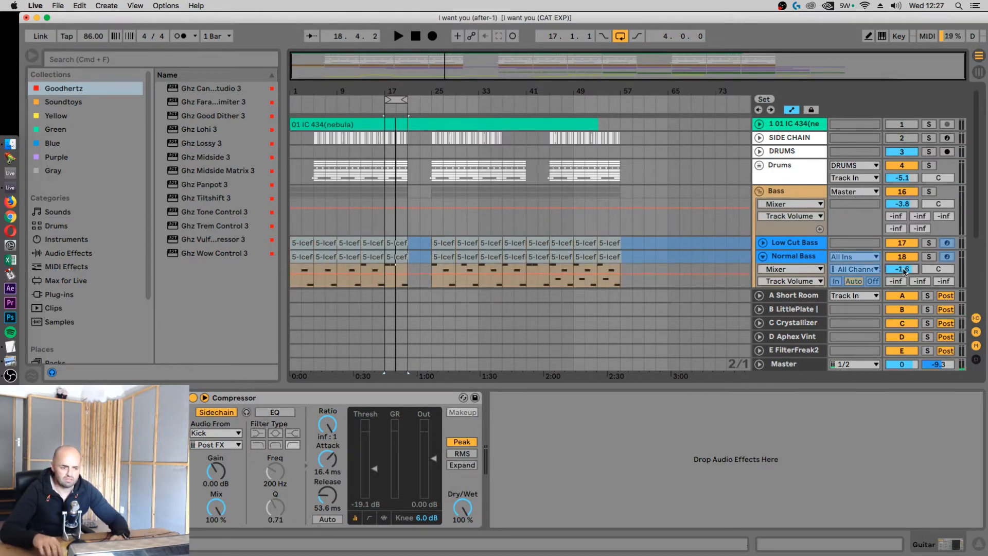
{"action": "key", "text": "space"}
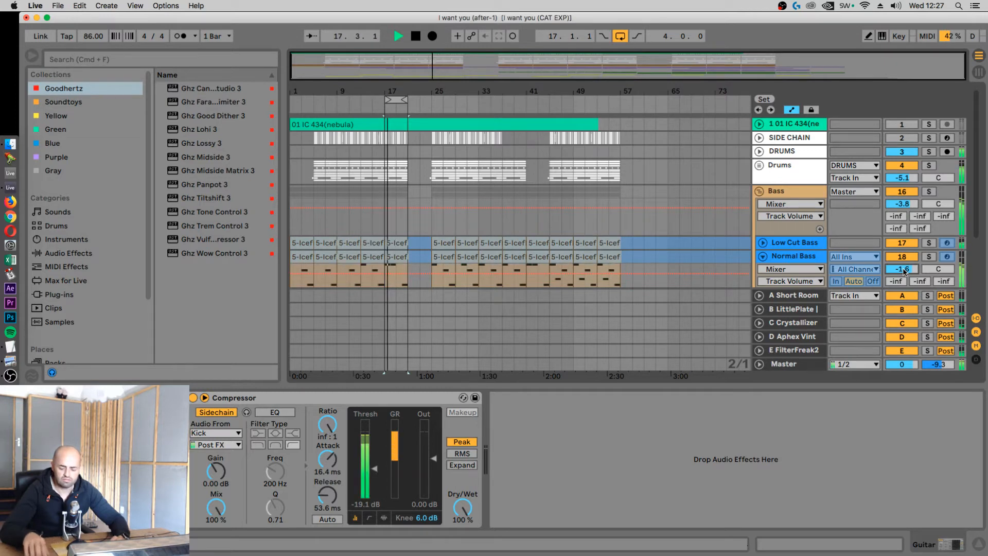
{"action": "left_click_drag", "start_coordinate": [904, 272], "coordinate": [904, 270]}
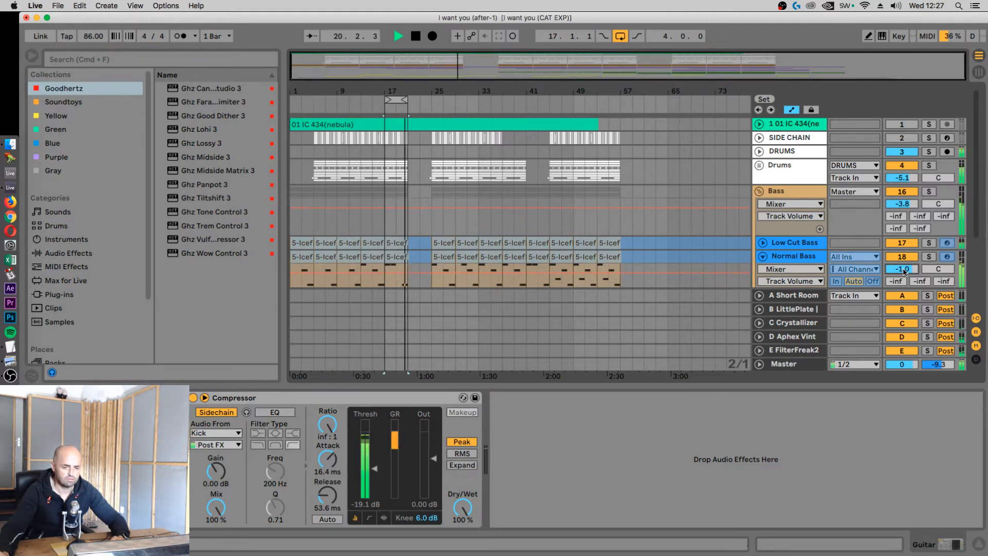
{"action": "left_click_drag", "start_coordinate": [904, 271], "coordinate": [904, 270]}
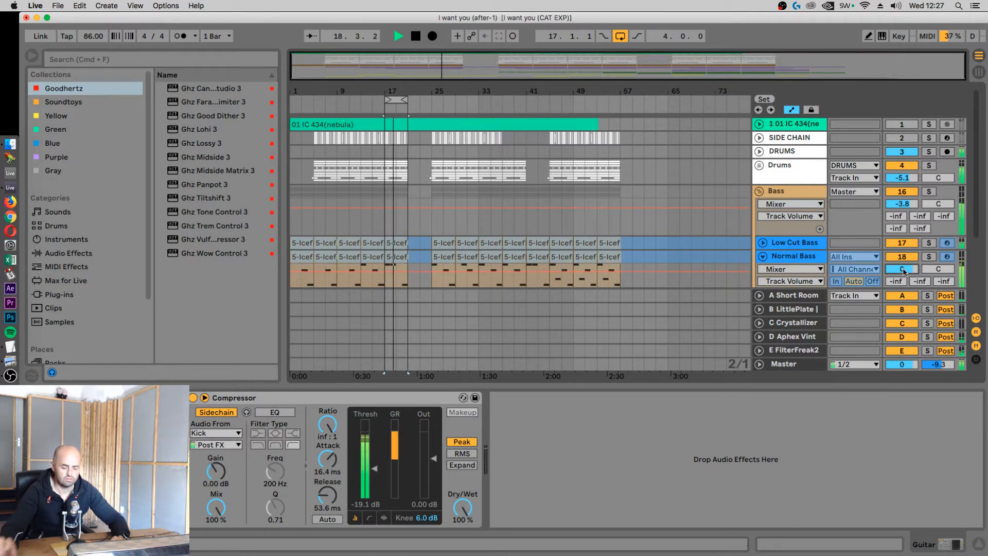
{"action": "left_click_drag", "start_coordinate": [903, 272], "coordinate": [903, 274]}
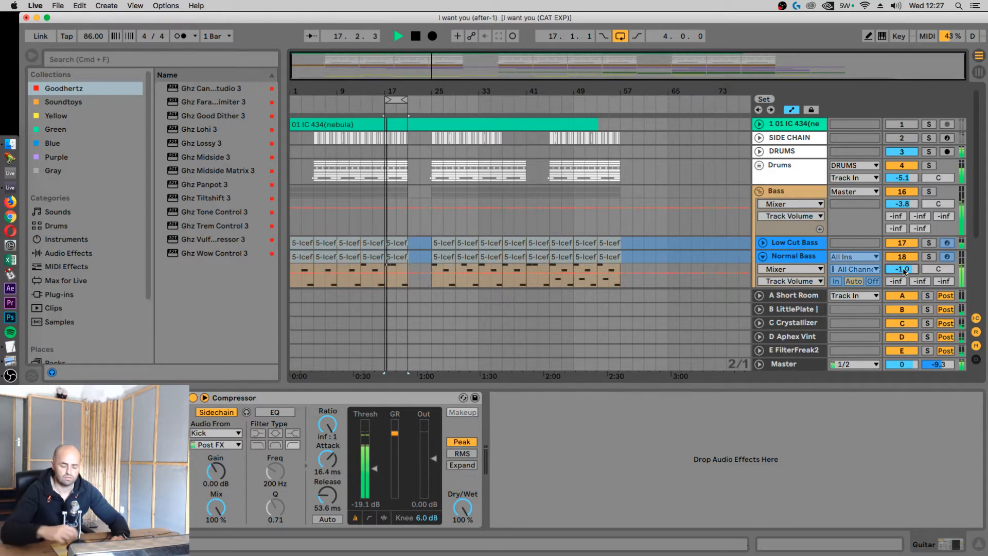
{"action": "left_click", "coordinate": [760, 192]}
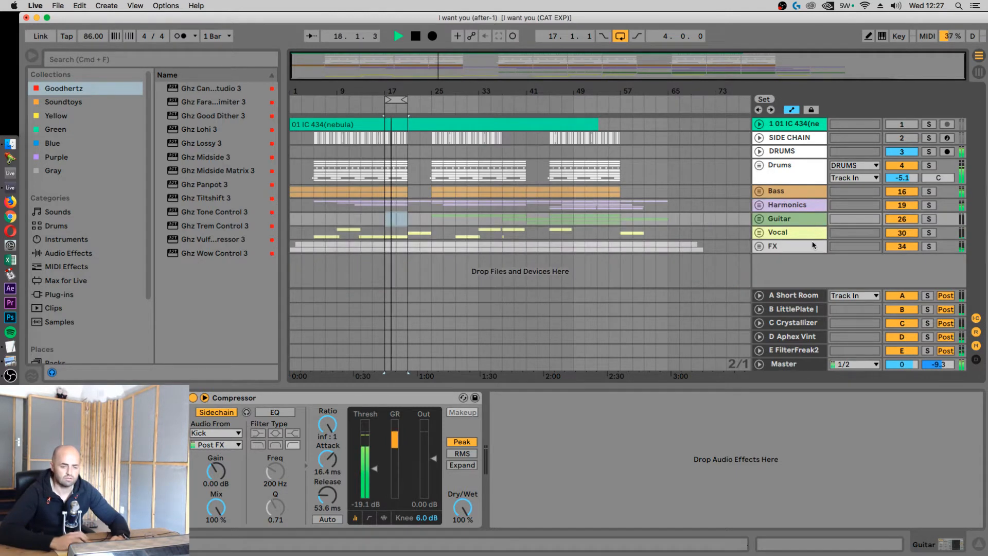
{"action": "key", "text": "space"}
Step: Add a new return track F ahead of the Master track
{"action": "left_click", "coordinate": [785, 364]}
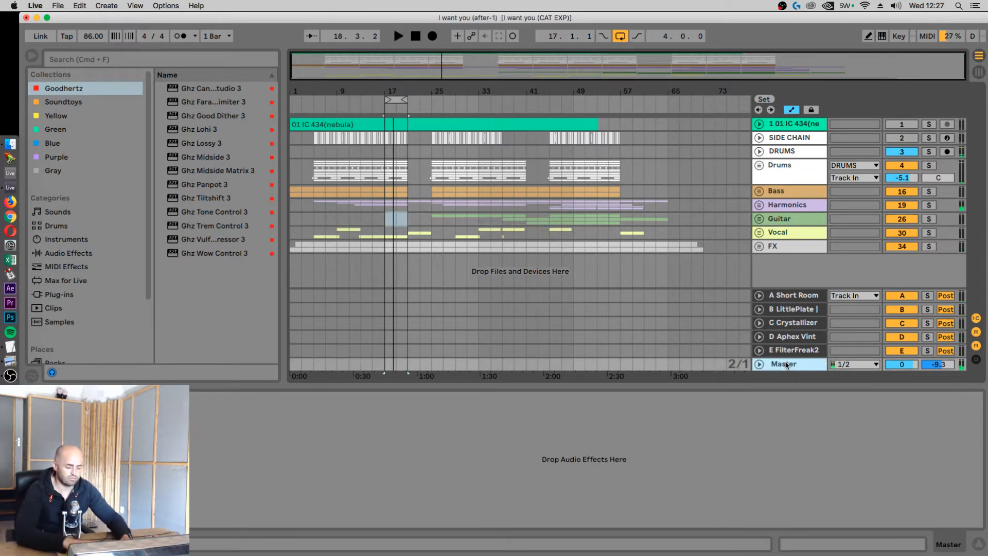
{"action": "key", "text": "super+t"}
{"action": "left_click", "coordinate": [789, 352]}
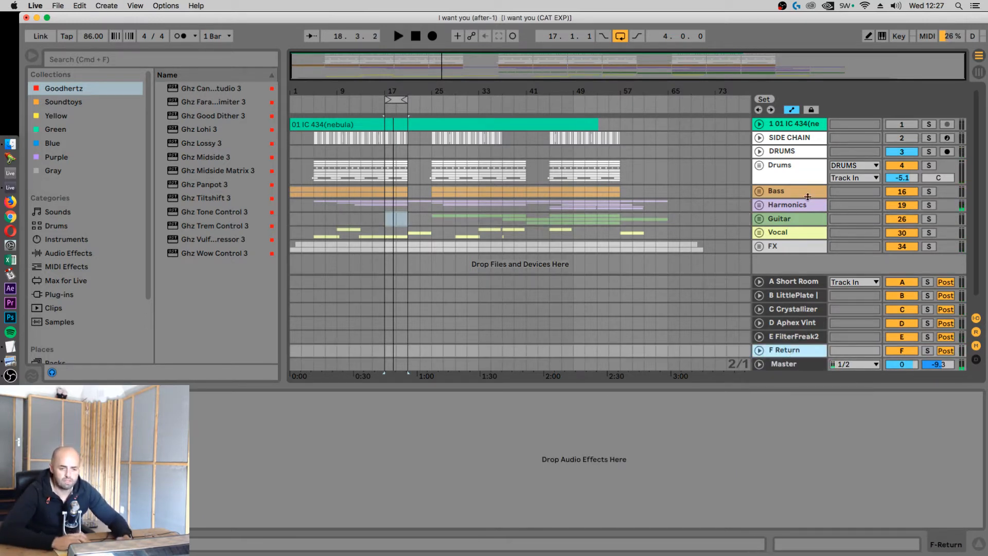
Step: Set the Low Cut Bass track's send to return F to 0 dB
{"action": "left_click", "coordinate": [760, 192]}
{"action": "scroll", "coordinate": [789, 227], "scroll_direction": "down", "scroll_amount": 2}
{"action": "left_click", "coordinate": [762, 228]}
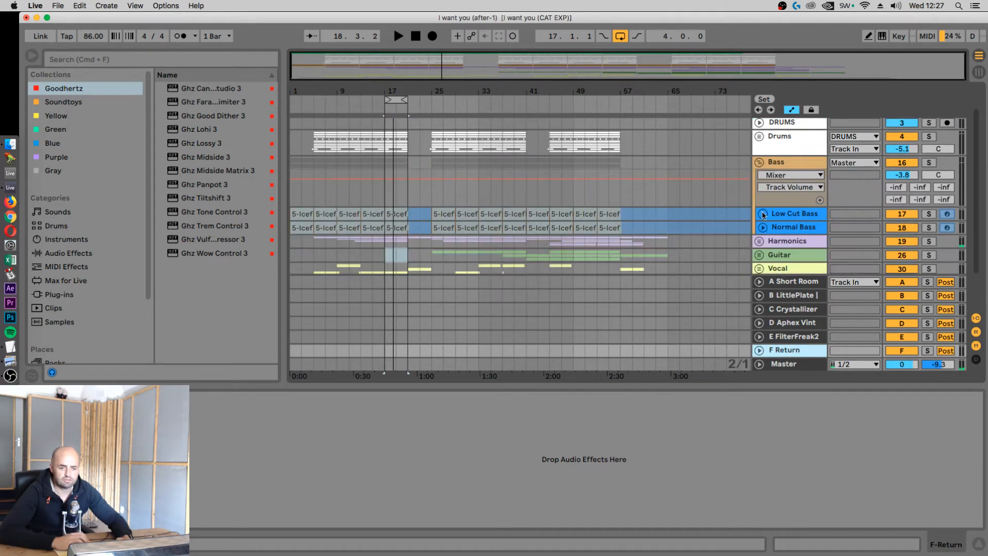
{"action": "left_click", "coordinate": [763, 214]}
{"action": "left_click", "coordinate": [944, 251]}
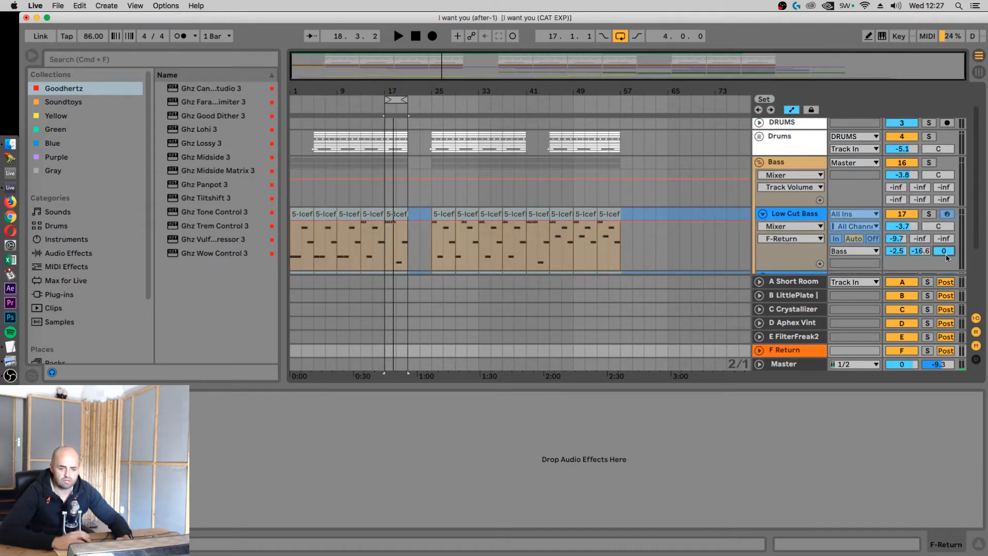
{"action": "left_click", "coordinate": [763, 214]}
{"action": "left_click", "coordinate": [786, 213]}
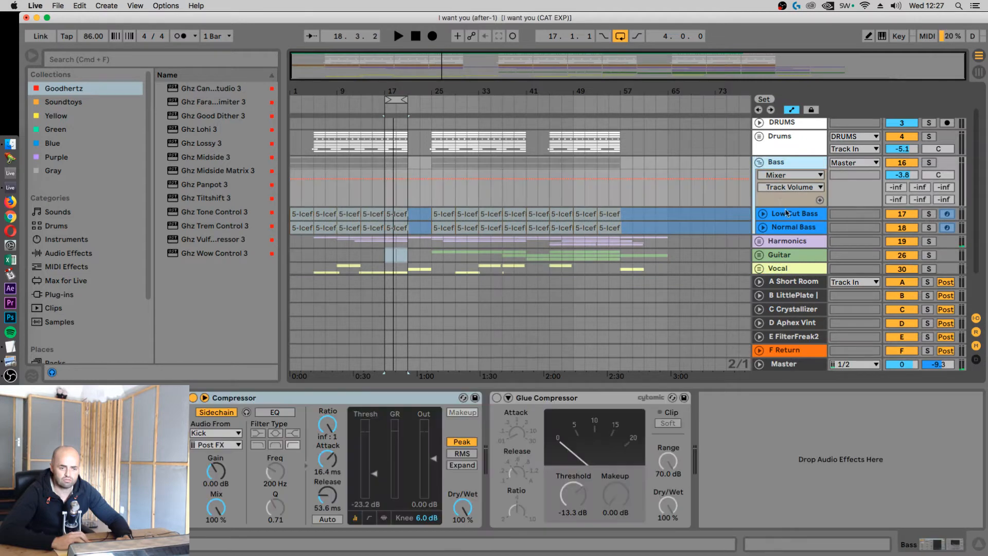
{"action": "left_click", "coordinate": [760, 163]}
Step: Unfold the Harmonics group and examine the Chord Pads track's sends and devices
{"action": "left_click", "coordinate": [767, 177]}
{"action": "left_click", "coordinate": [760, 176]}
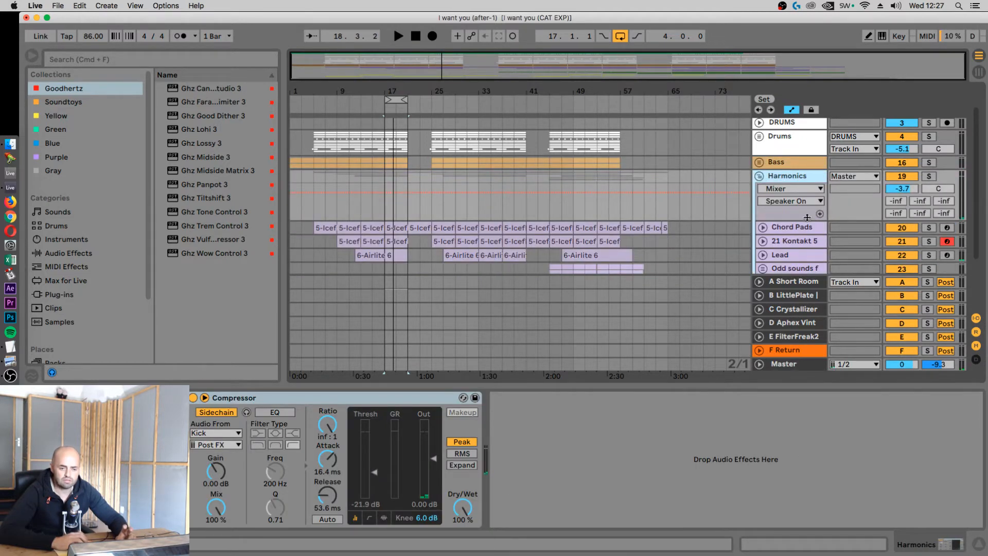
{"action": "left_click_drag", "start_coordinate": [807, 217], "coordinate": [807, 231]}
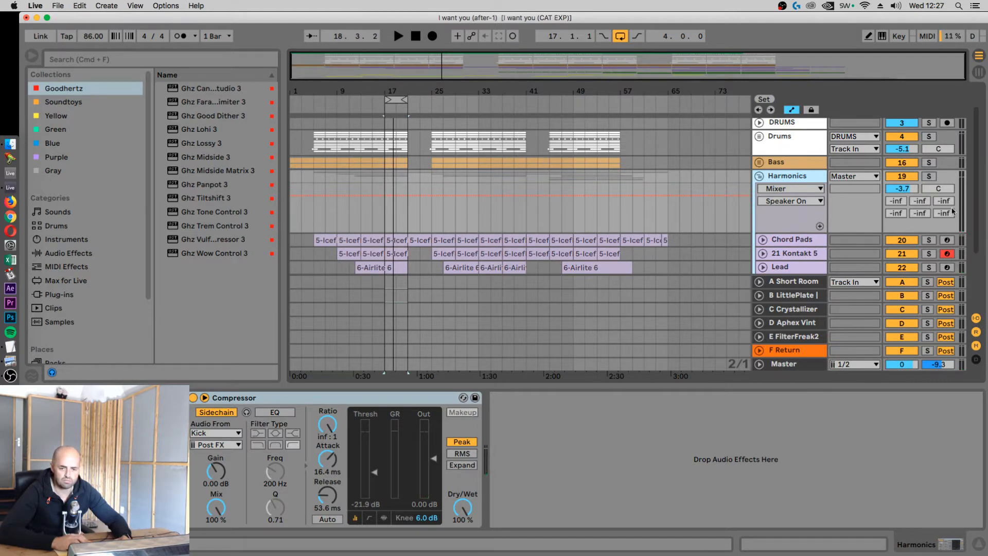
{"action": "left_click", "coordinate": [761, 240]}
{"action": "scroll", "coordinate": [803, 221], "scroll_direction": "down", "scroll_amount": 3}
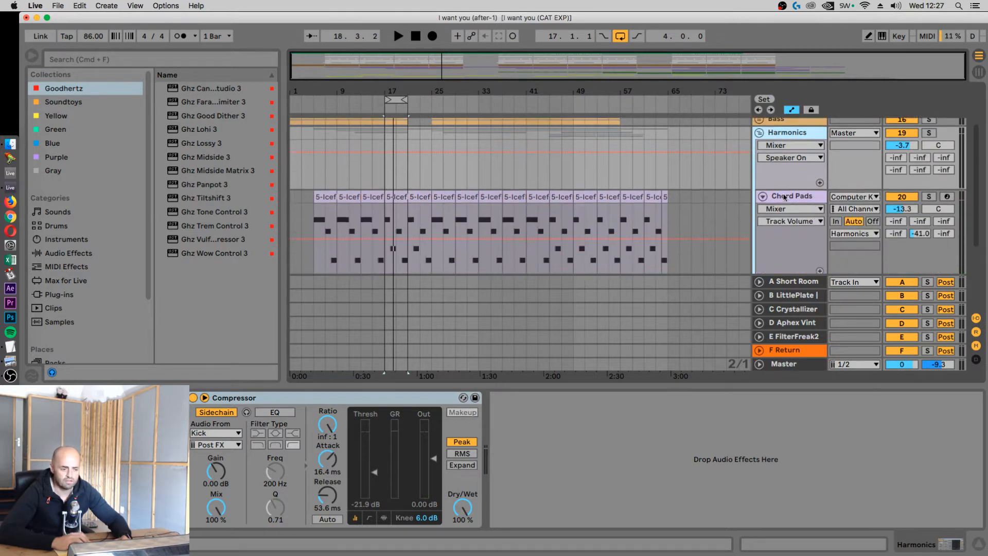
{"action": "scroll", "coordinate": [784, 197], "scroll_direction": "up", "scroll_amount": 2}
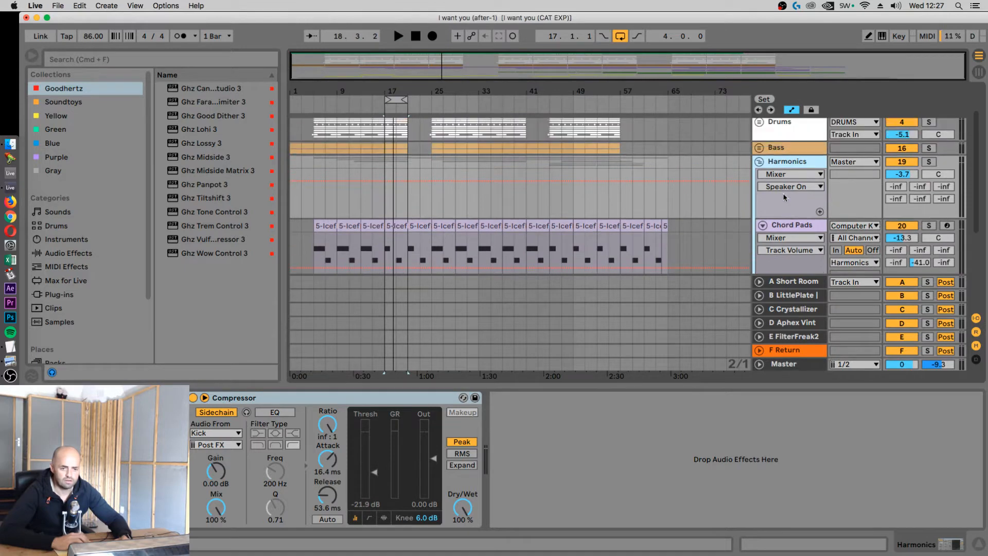
{"action": "left_click", "coordinate": [787, 225]}
{"action": "scroll", "coordinate": [959, 235], "scroll_direction": "down", "scroll_amount": 2}
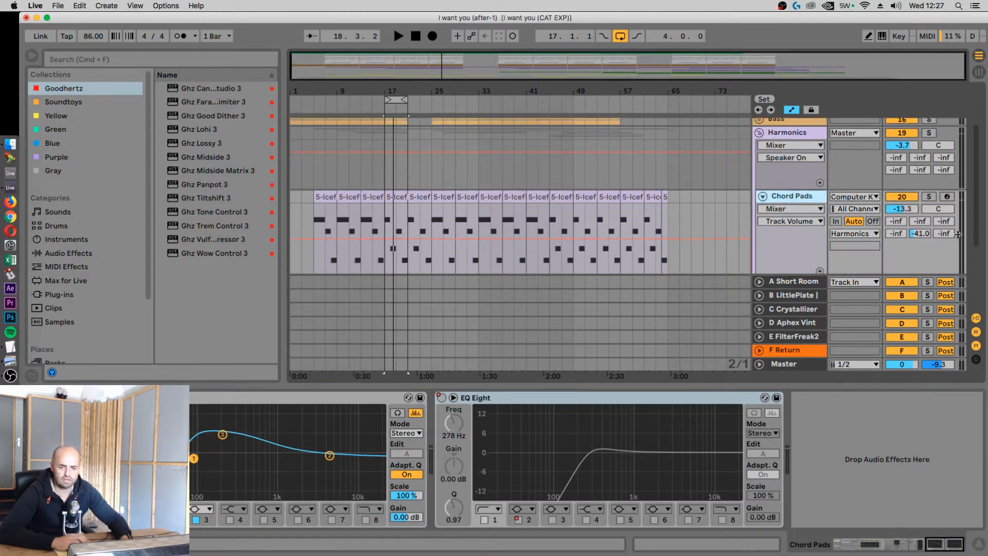
{"action": "left_click", "coordinate": [763, 196]}
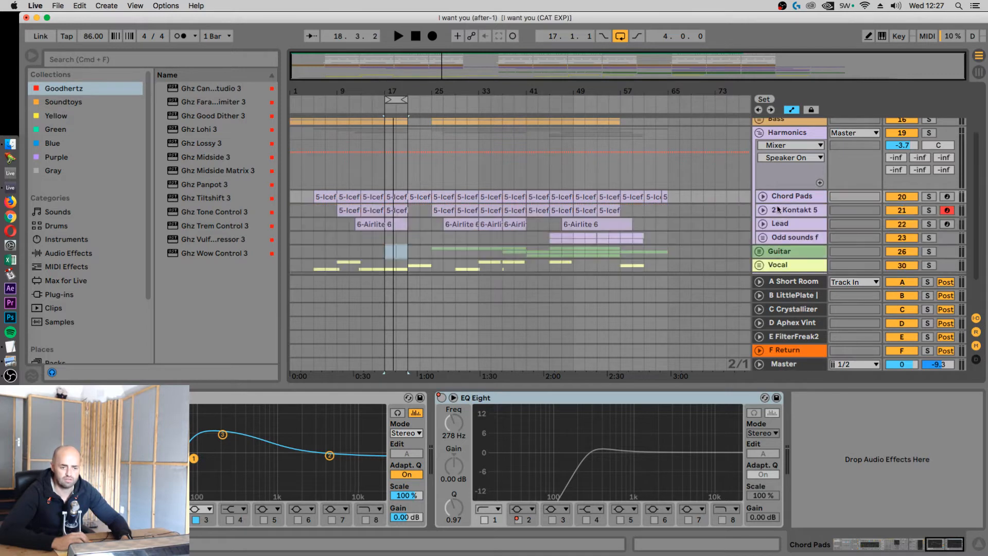
Step: Set the send to return F on the Kontakt 5 track in the Harmonics group to 0 dB
{"action": "left_click", "coordinate": [779, 211]}
{"action": "left_click", "coordinate": [762, 210]}
{"action": "left_click_drag", "start_coordinate": [952, 252], "coordinate": [952, 226]}
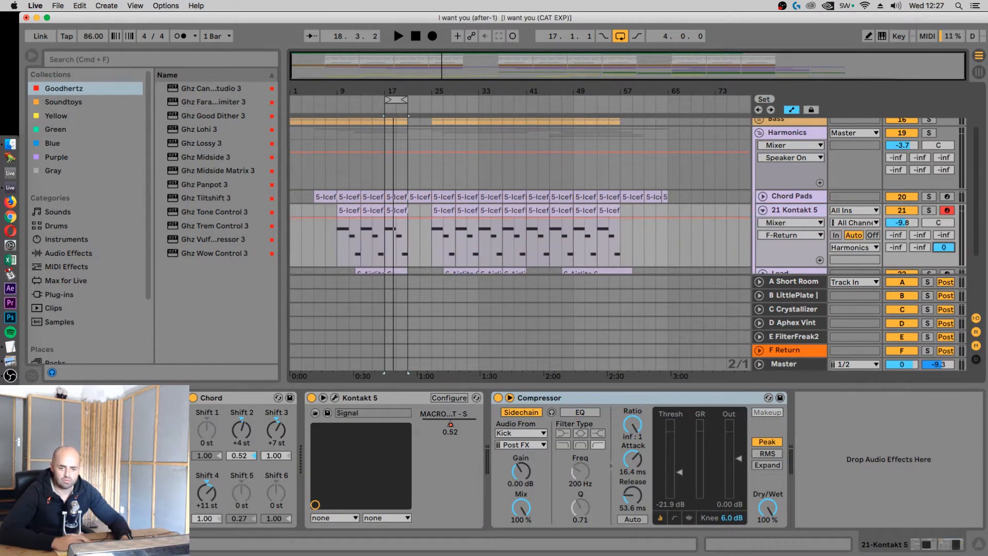
{"action": "left_click", "coordinate": [763, 210]}
Step: Raise the Lead track's send to return F to about -15.6 dB
{"action": "left_click", "coordinate": [780, 224]}
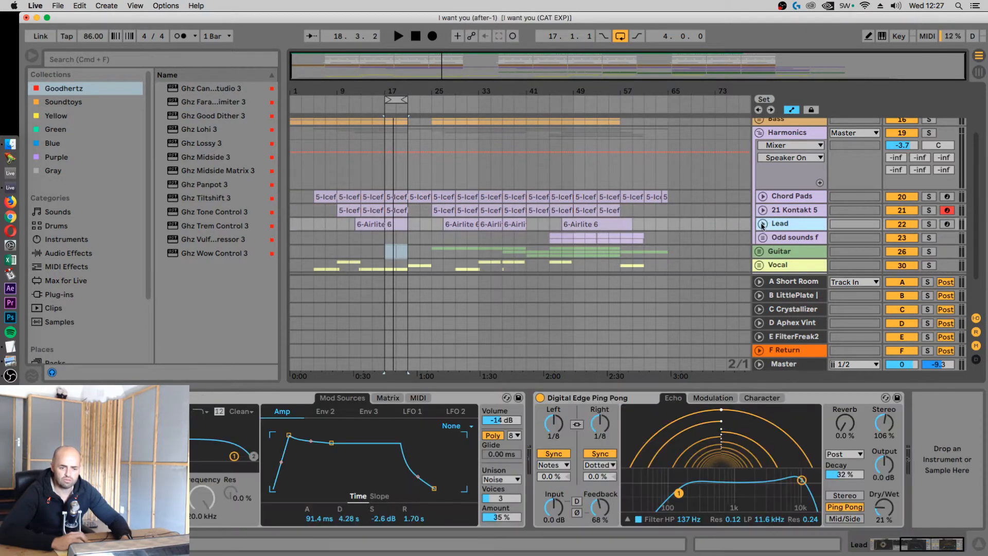
{"action": "left_click", "coordinate": [763, 224]}
{"action": "left_click_drag", "start_coordinate": [945, 261], "coordinate": [944, 247]}
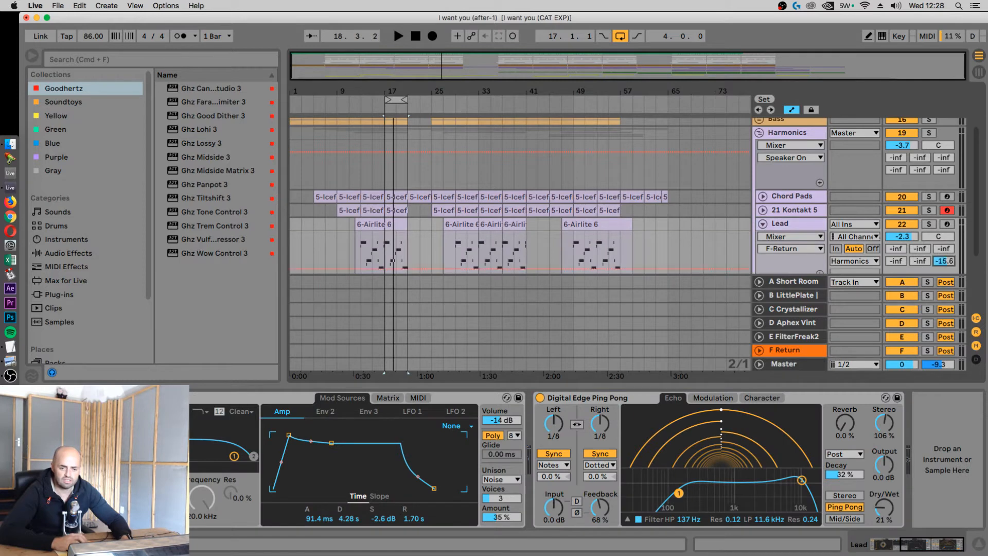
{"action": "left_click", "coordinate": [763, 224]}
Step: Unfold the odd sounds group and its two JV tracks, and set the JV20180 track's send to return F to 0 dB
{"action": "left_click", "coordinate": [788, 237]}
{"action": "left_click", "coordinate": [763, 237]}
{"action": "scroll", "coordinate": [875, 247], "scroll_direction": "down", "scroll_amount": 2}
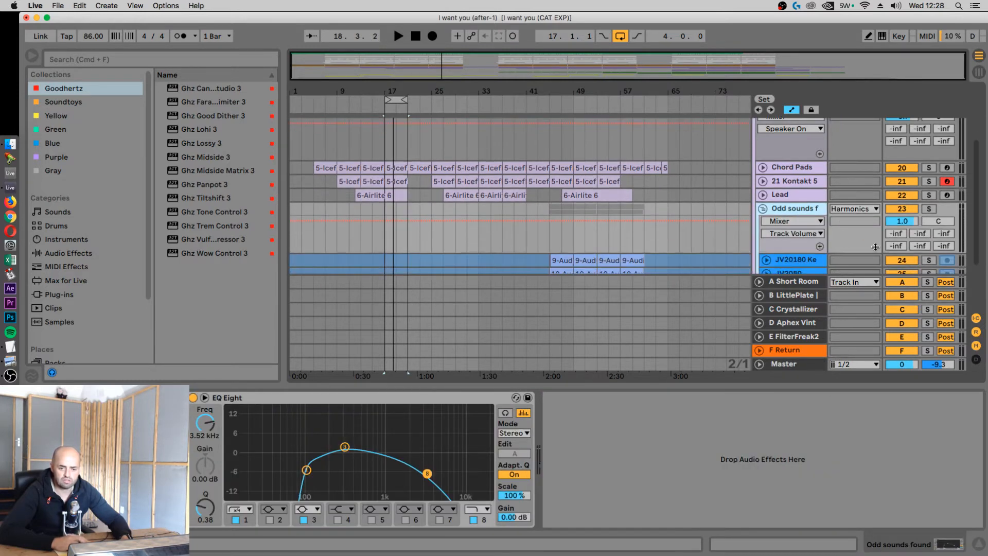
{"action": "scroll", "coordinate": [794, 249], "scroll_direction": "down", "scroll_amount": 2}
{"action": "left_click", "coordinate": [766, 231]}
{"action": "scroll", "coordinate": [767, 241], "scroll_direction": "down", "scroll_amount": 2}
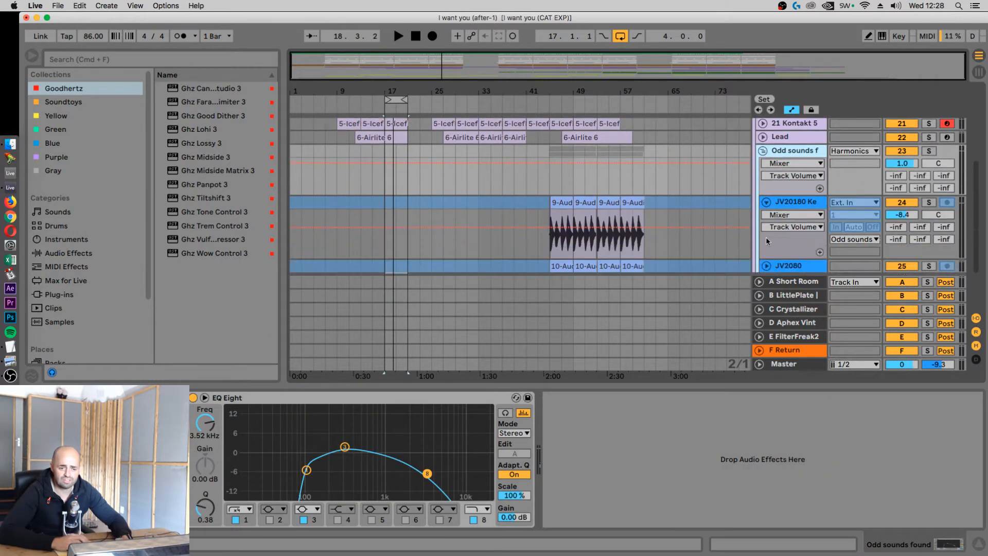
{"action": "left_click", "coordinate": [768, 266]}
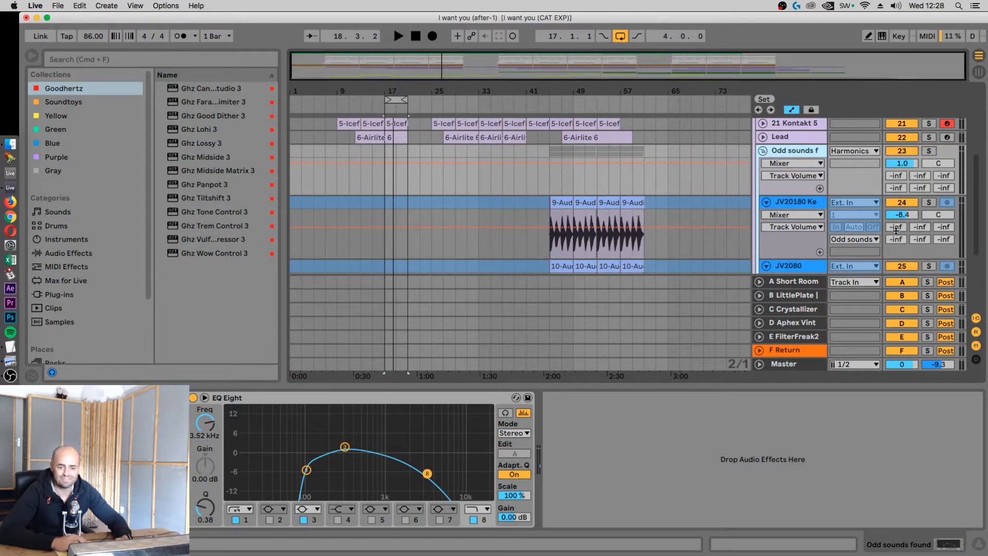
{"action": "scroll", "coordinate": [898, 230], "scroll_direction": "down", "scroll_amount": 2}
{"action": "left_click_drag", "start_coordinate": [945, 210], "coordinate": [945, 139]}
{"action": "scroll", "coordinate": [950, 251], "scroll_direction": "down", "scroll_amount": 2}
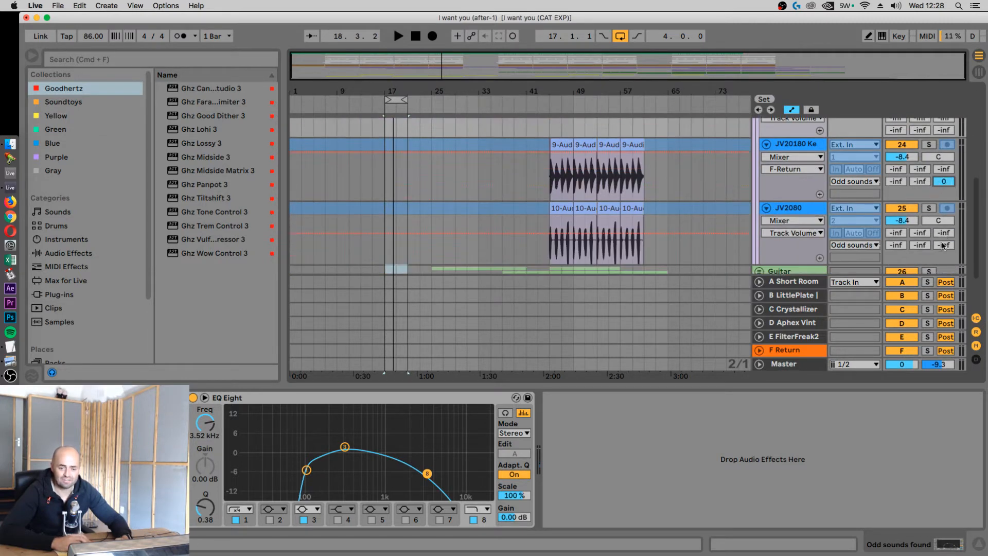
Step: Set the JV2080 track's send to return F to 0 dB, and unfold the Guitar group with its Take 3 track
{"action": "left_click_drag", "start_coordinate": [943, 245], "coordinate": [944, 174]}
{"action": "scroll", "coordinate": [812, 235], "scroll_direction": "down", "scroll_amount": 2}
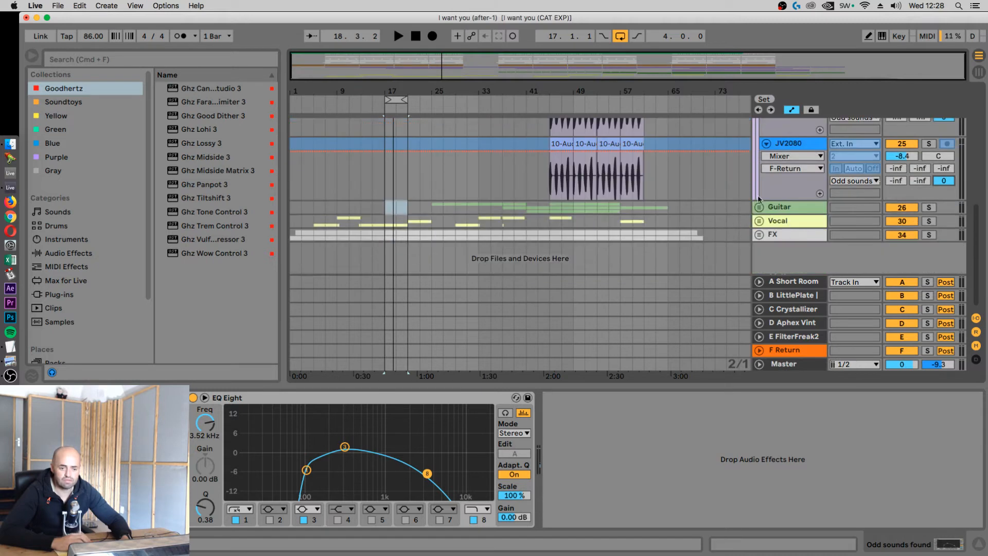
{"action": "left_click", "coordinate": [759, 200]}
{"action": "scroll", "coordinate": [772, 206], "scroll_direction": "down", "scroll_amount": 1}
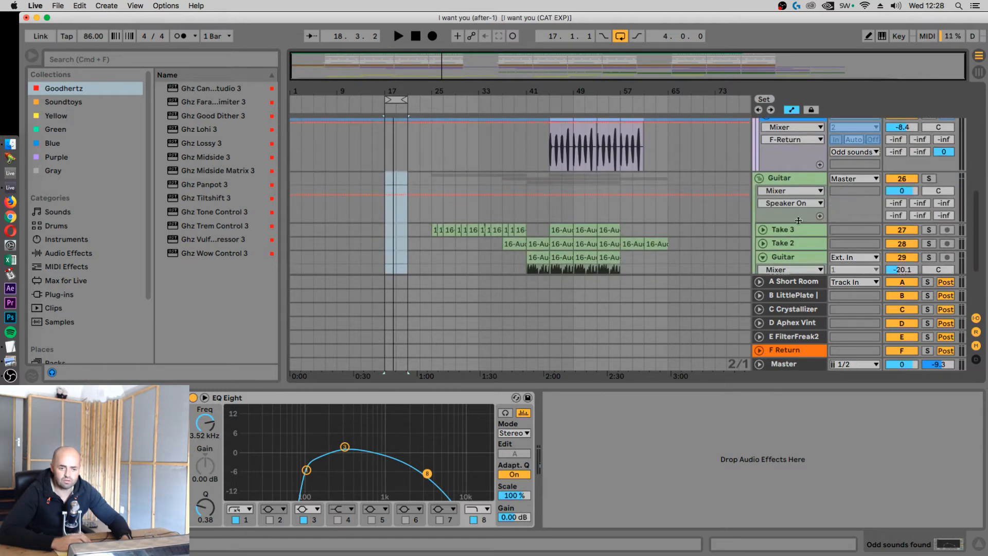
{"action": "left_click", "coordinate": [763, 230]}
{"action": "scroll", "coordinate": [849, 236], "scroll_direction": "down", "scroll_amount": 1}
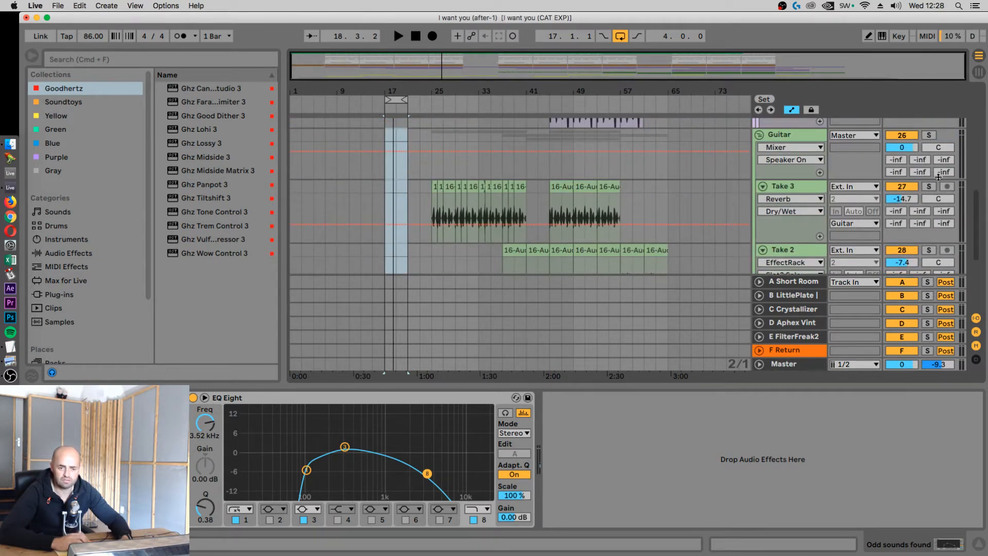
Step: Set the Take 3 guitar track's send to return F to 0 dB
{"action": "scroll", "coordinate": [944, 177], "scroll_direction": "up", "scroll_amount": 1}
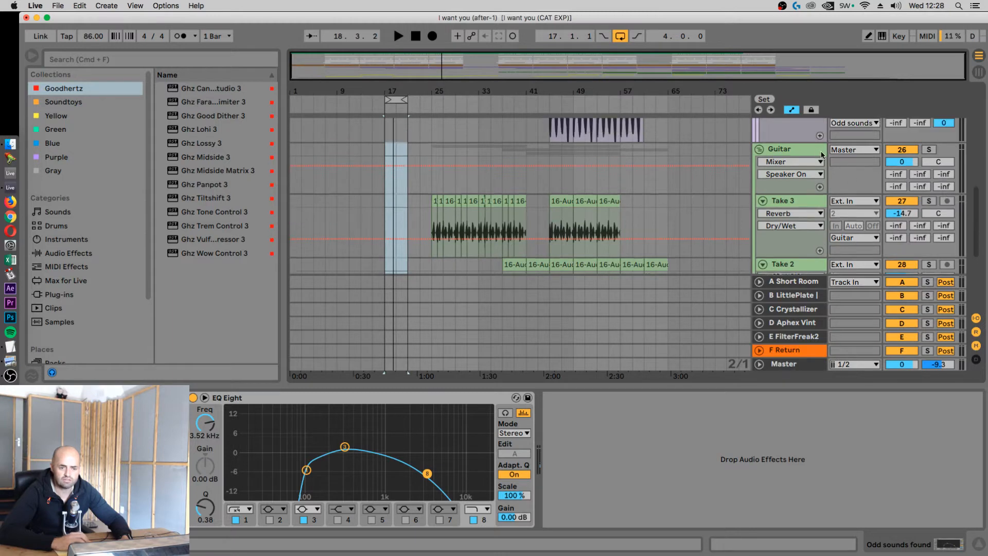
{"action": "left_click", "coordinate": [796, 149]}
{"action": "left_click", "coordinate": [801, 200]}
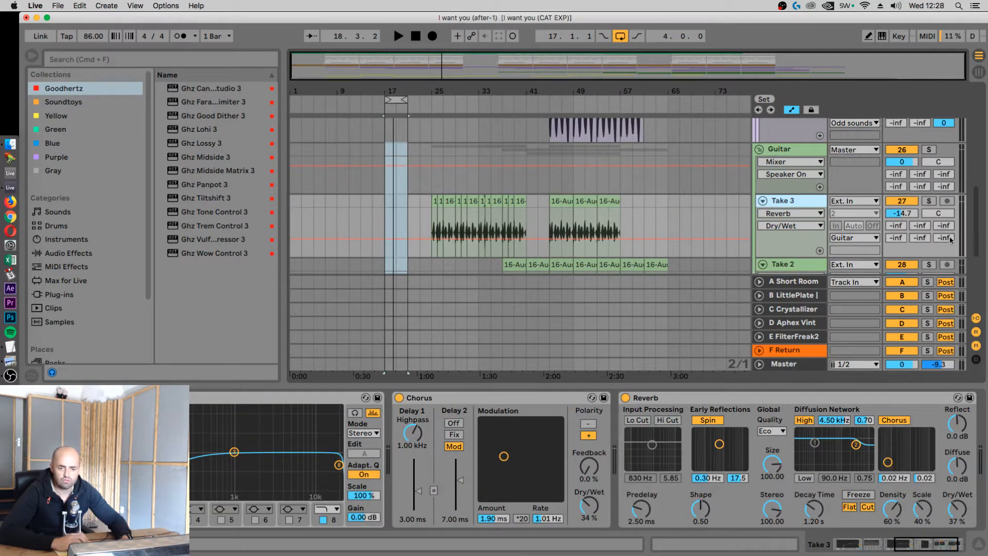
{"action": "left_click", "coordinate": [950, 239]}
{"action": "scroll", "coordinate": [815, 251], "scroll_direction": "down", "scroll_amount": 3}
Step: Set the sends to return F on the Take 2 and Guitar tracks to 0 dB
{"action": "left_click", "coordinate": [787, 207]}
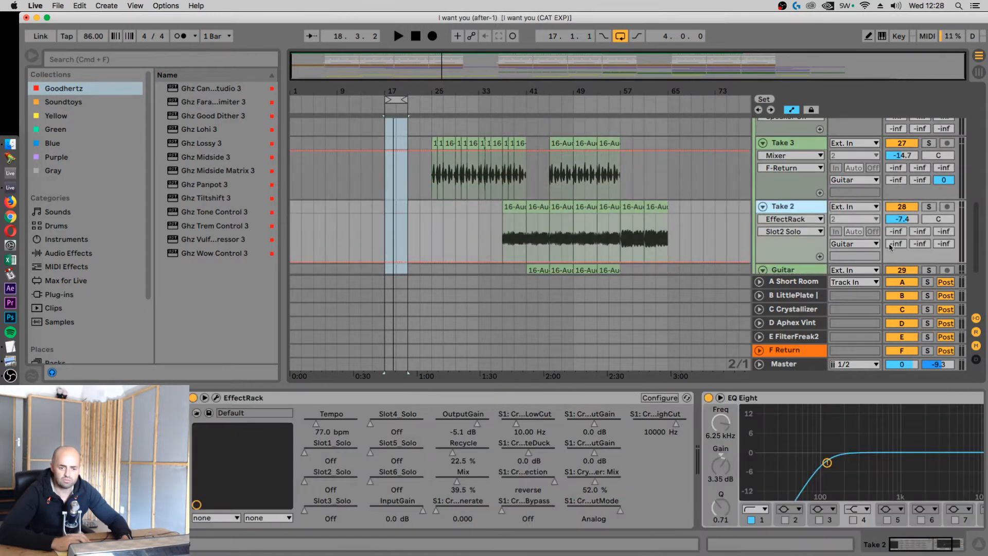
{"action": "left_click", "coordinate": [951, 244]}
{"action": "scroll", "coordinate": [951, 248], "scroll_direction": "down", "scroll_amount": 1}
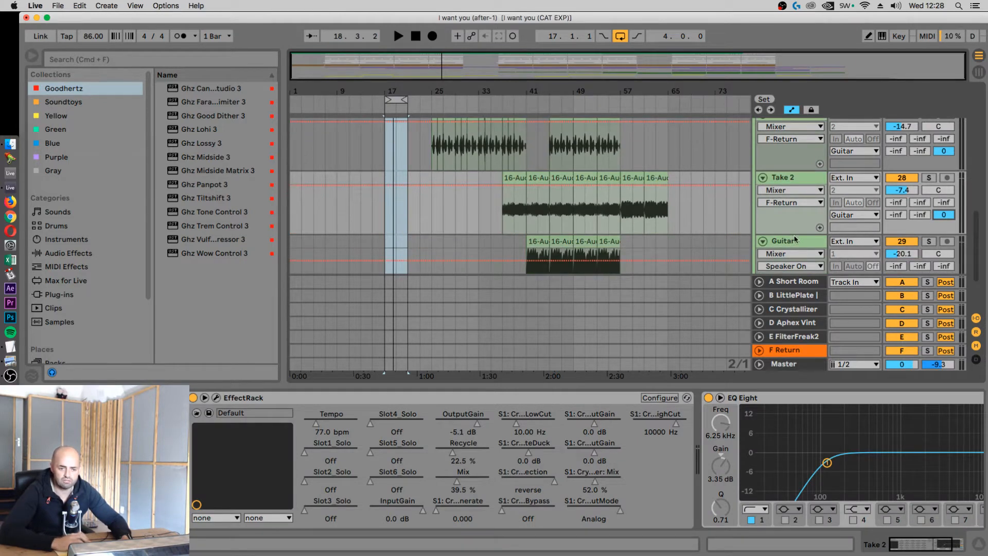
{"action": "left_click", "coordinate": [952, 258]}
{"action": "scroll", "coordinate": [945, 271], "scroll_direction": "down", "scroll_amount": 1}
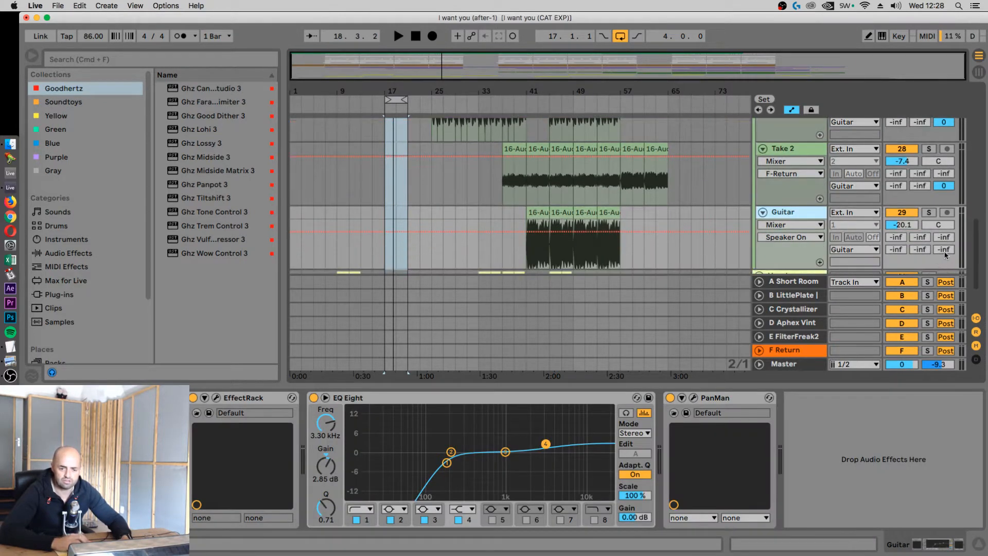
{"action": "left_click", "coordinate": [945, 249]}
{"action": "scroll", "coordinate": [807, 245], "scroll_direction": "down", "scroll_amount": 1}
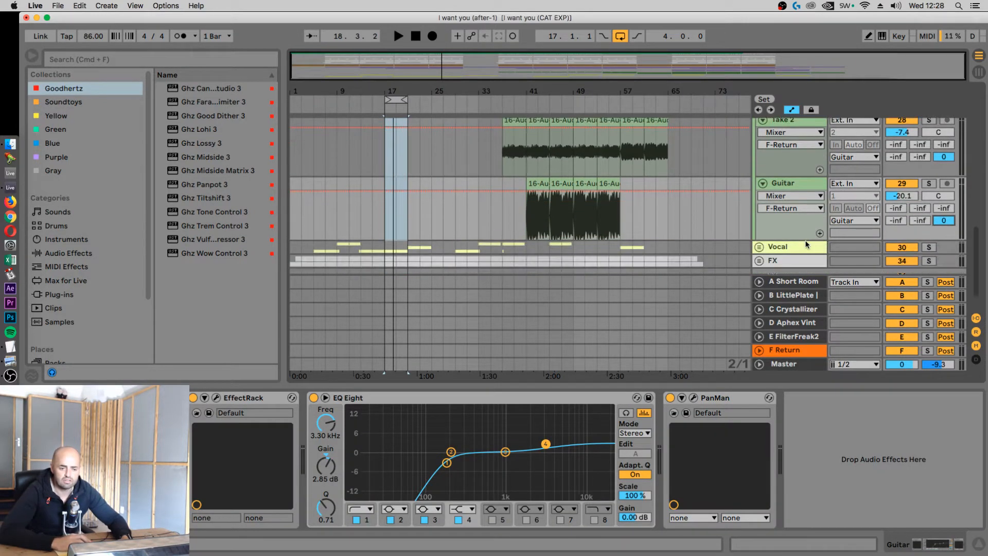
Step: Unfold the Vocal group and its tracks, and set the "I love you" track's send to return F to 0 dB
{"action": "left_click", "coordinate": [759, 247]}
{"action": "scroll", "coordinate": [803, 252], "scroll_direction": "down", "scroll_amount": 3}
{"action": "left_click", "coordinate": [763, 226], "text": "alt"}
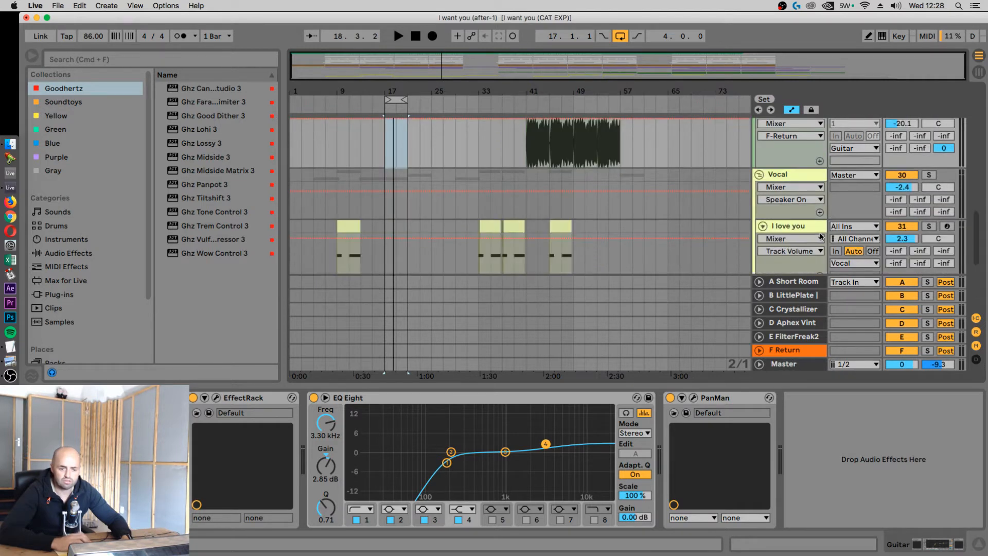
{"action": "scroll", "coordinate": [835, 236], "scroll_direction": "down", "scroll_amount": 3}
{"action": "left_click", "coordinate": [937, 193]}
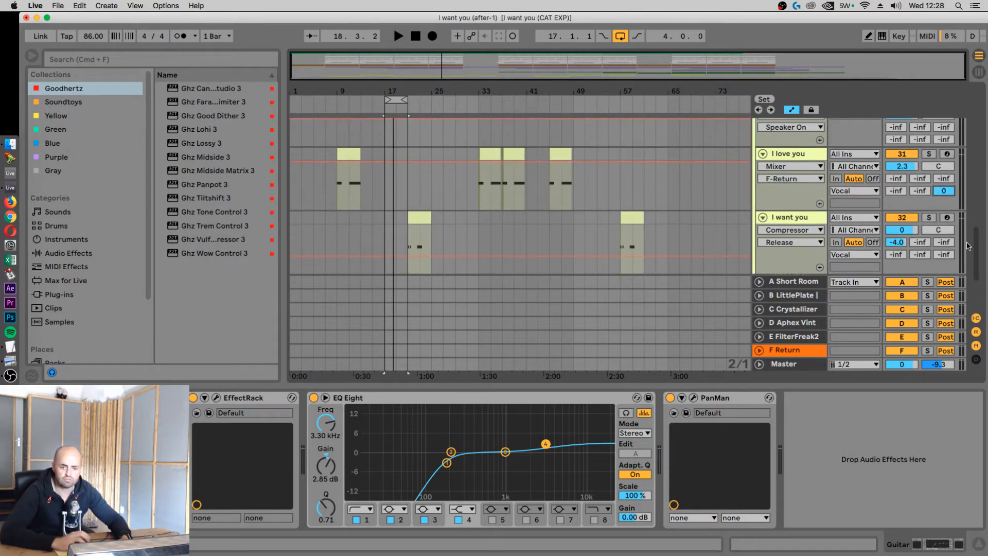
Step: Set the sends to return F on the "I want you" and Reverse Vocal tracks to 0 dB
{"action": "left_click", "coordinate": [944, 254]}
{"action": "scroll", "coordinate": [946, 288], "scroll_direction": "down", "scroll_amount": 2}
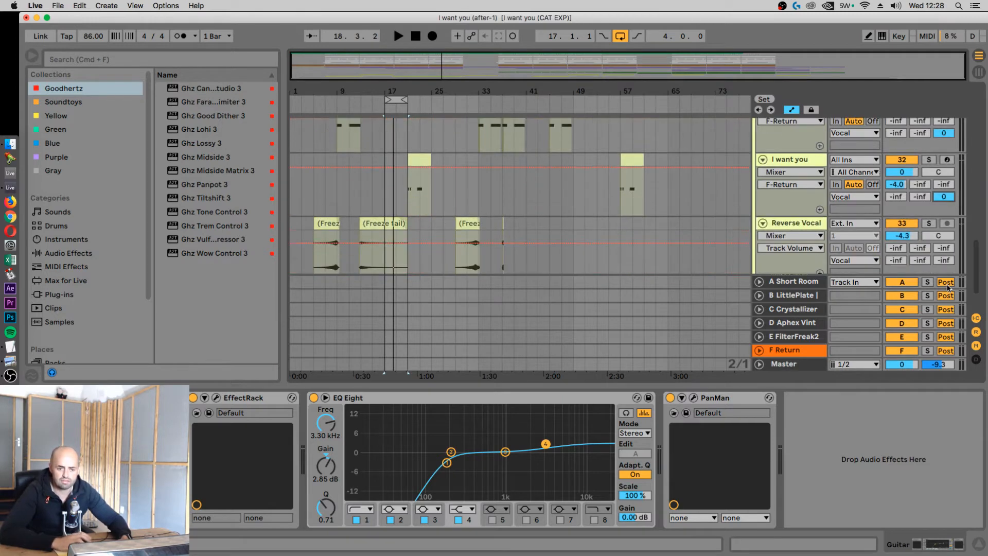
{"action": "left_click", "coordinate": [946, 260]}
{"action": "scroll", "coordinate": [875, 190], "scroll_direction": "down", "scroll_amount": 2}
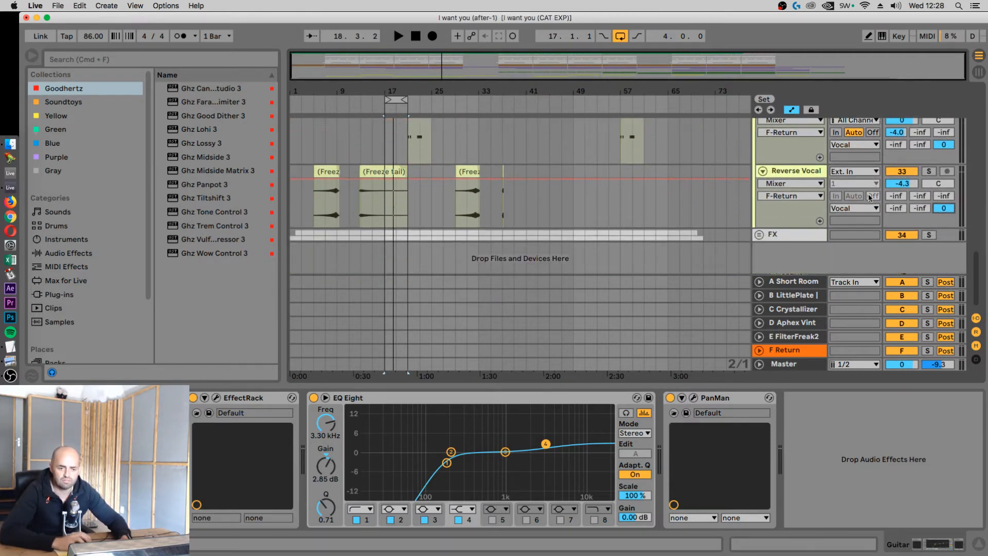
Step: Fold the Vocal, Guitar and Harmonics groups back up to compact the arrangement
{"action": "left_click", "coordinate": [762, 171], "text": "alt"}
{"action": "scroll", "coordinate": [827, 205], "scroll_direction": "up", "scroll_amount": 10}
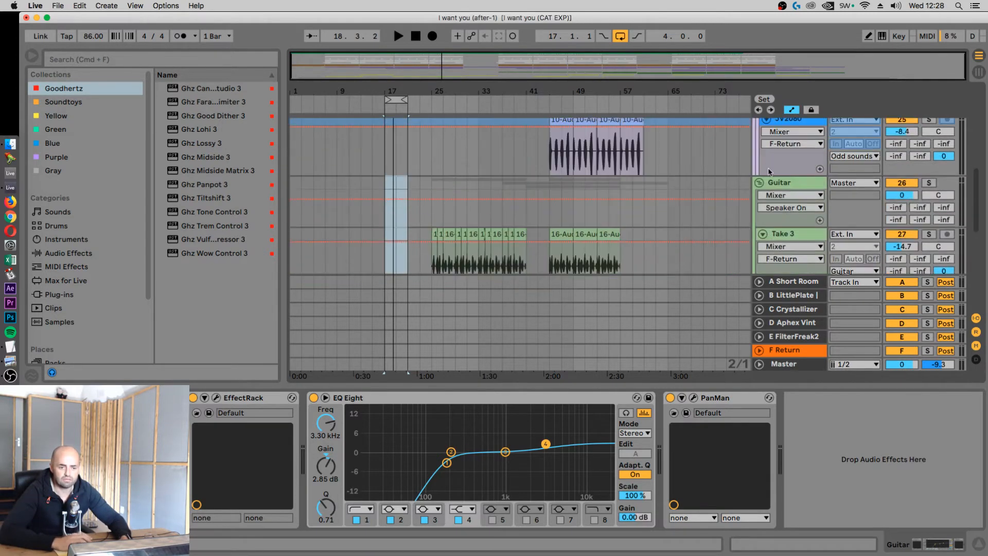
{"action": "left_click", "coordinate": [761, 186], "text": "alt"}
Step: Unfold return track F and lower its volume to -inf
{"action": "left_click", "coordinate": [801, 350]}
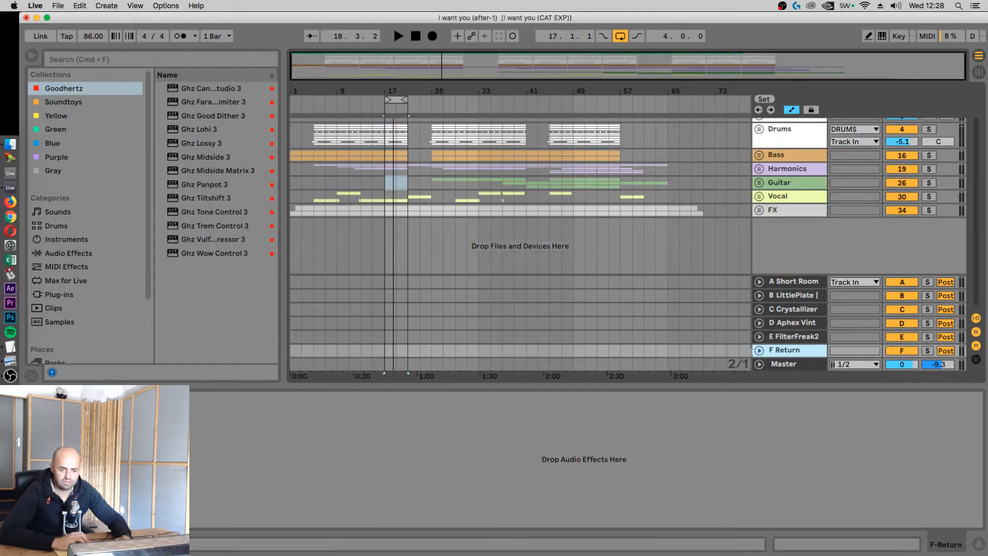
{"action": "left_click", "coordinate": [759, 350]}
{"action": "left_click_drag", "start_coordinate": [911, 319], "coordinate": [911, 368]}
{"action": "left_click", "coordinate": [809, 302]}
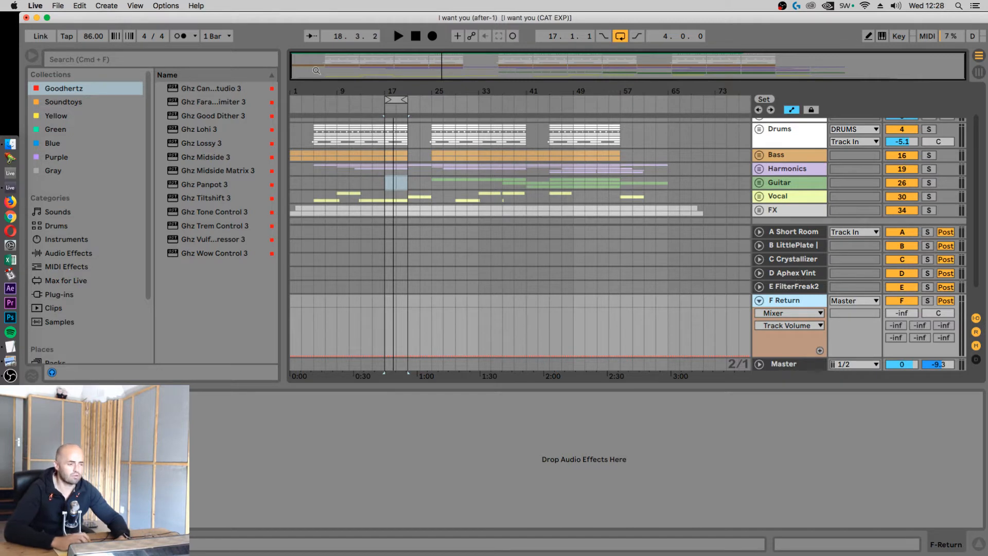
Step: Load Ghz Vulf Compressor 3 onto return F and apply its Vulfmon preset Master Bump
{"action": "left_click_drag", "start_coordinate": [188, 241], "coordinate": [728, 297]}
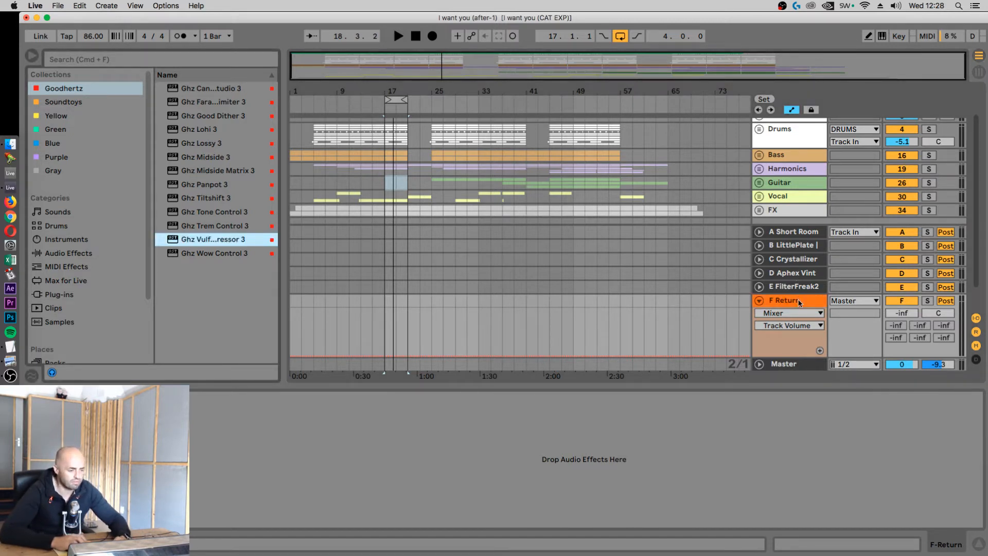
{"action": "left_click_drag", "start_coordinate": [799, 303], "coordinate": [800, 303]}
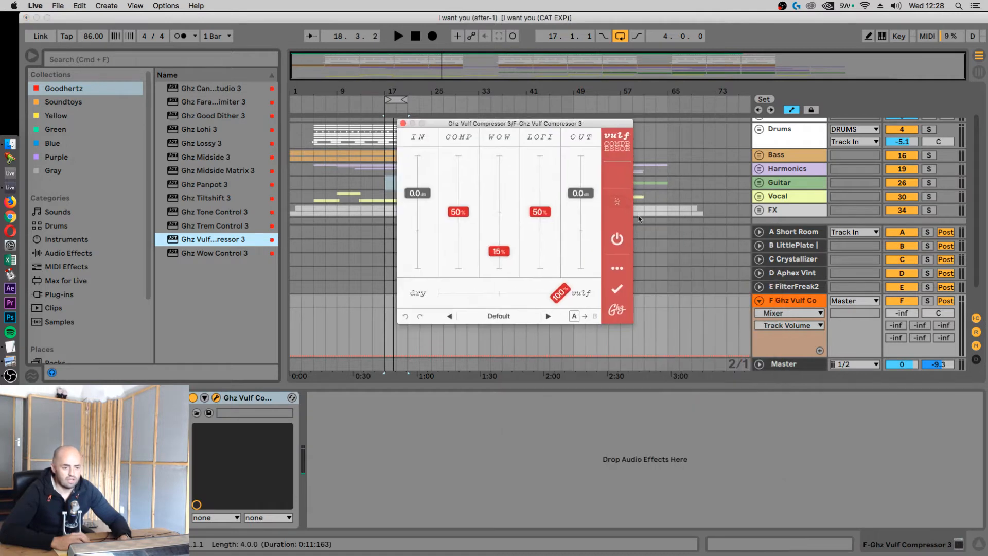
{"action": "left_click", "coordinate": [500, 316]}
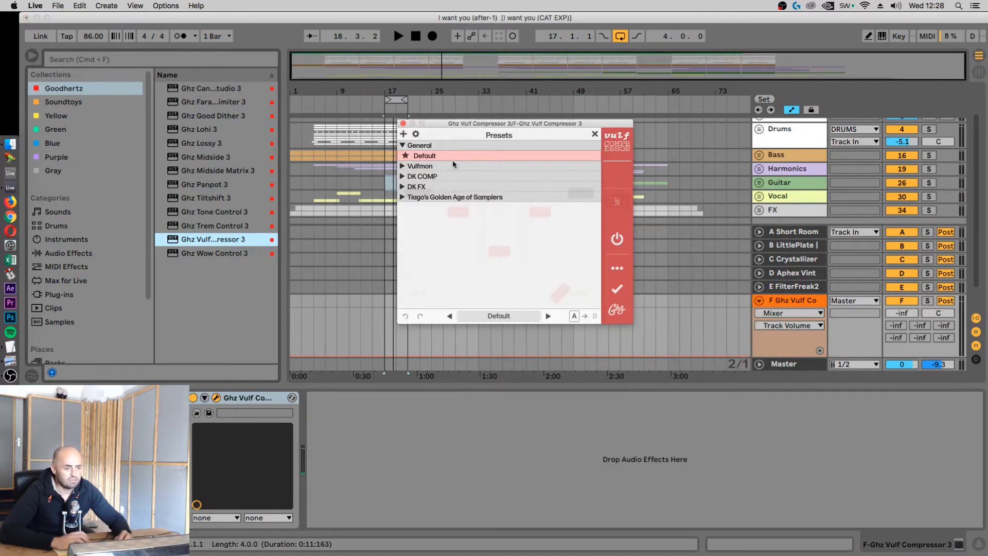
{"action": "left_click", "coordinate": [403, 146]}
{"action": "left_click", "coordinate": [403, 146]}
{"action": "left_click", "coordinate": [402, 166]}
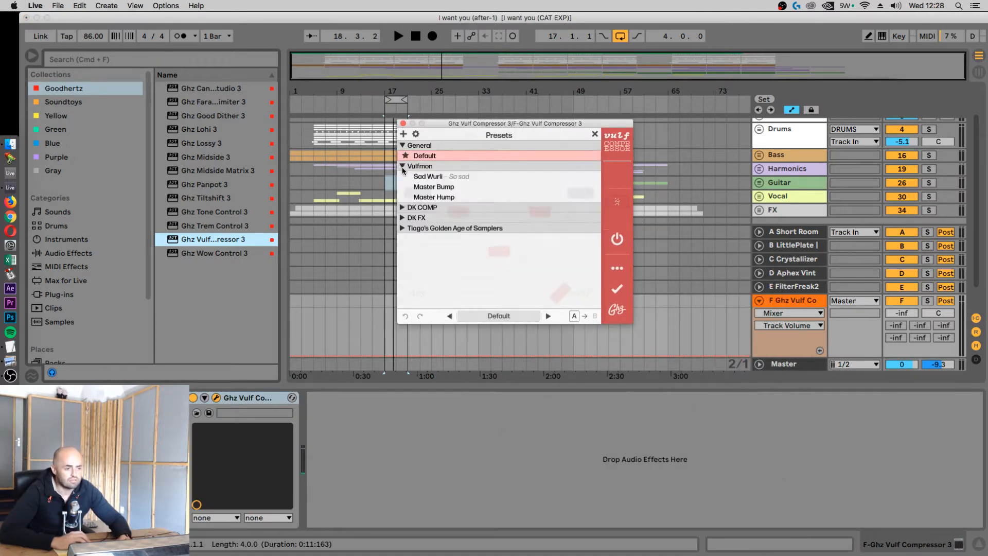
{"action": "left_click", "coordinate": [443, 188]}
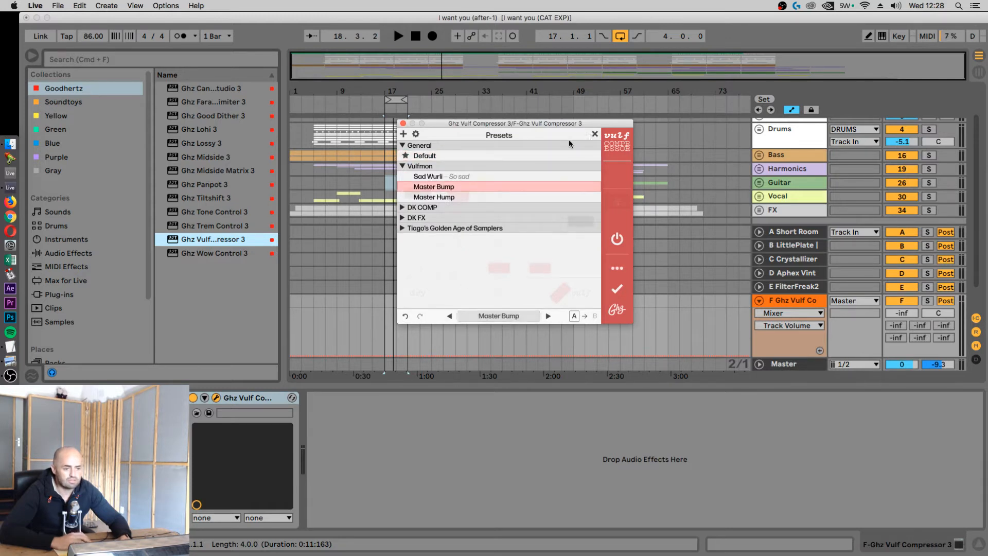
{"action": "left_click", "coordinate": [595, 134]}
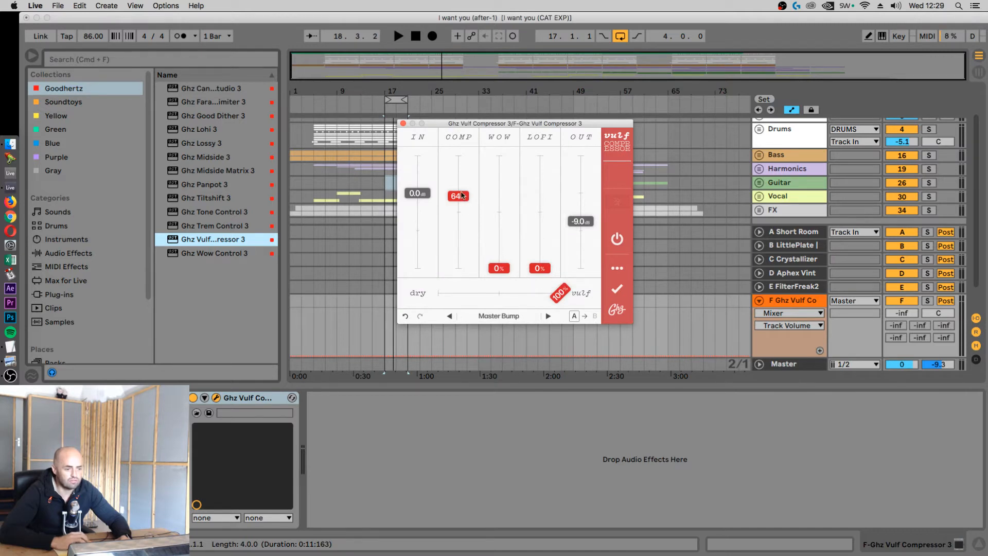
Step: Set the Vulf Compressor's compression to 100%, show its advanced settings and turn HQ mode on
{"action": "left_click_drag", "start_coordinate": [462, 195], "coordinate": [454, 125]}
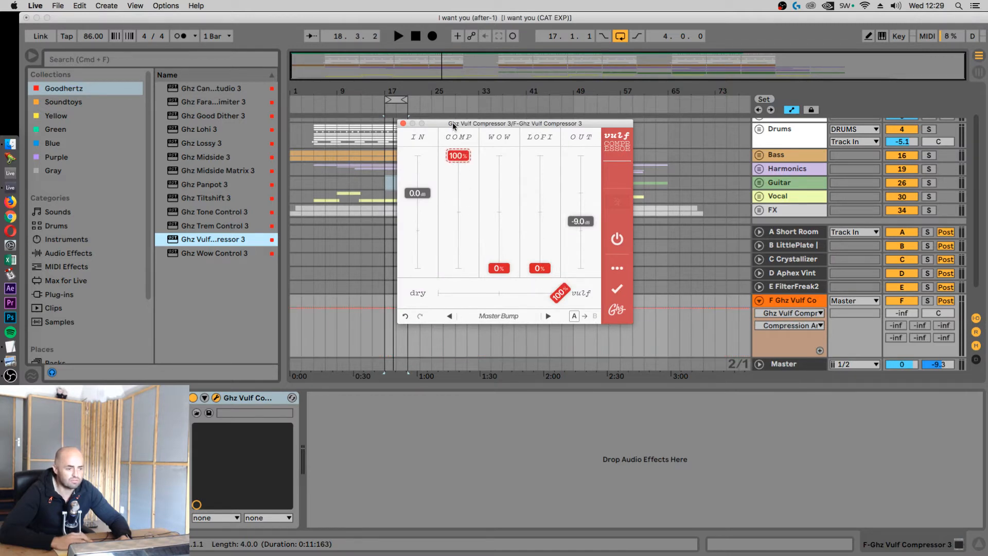
{"action": "left_click", "coordinate": [618, 267]}
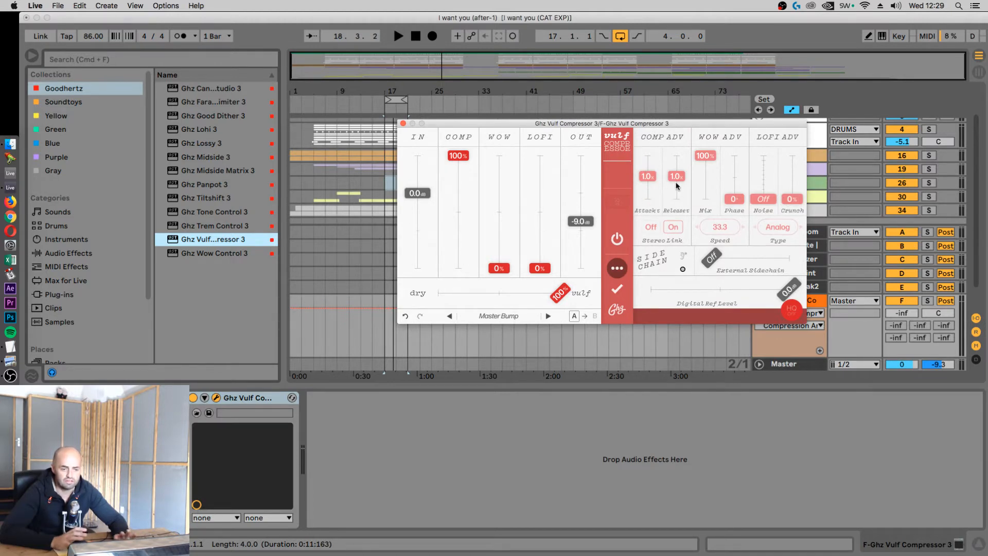
{"action": "left_click", "coordinate": [793, 309]}
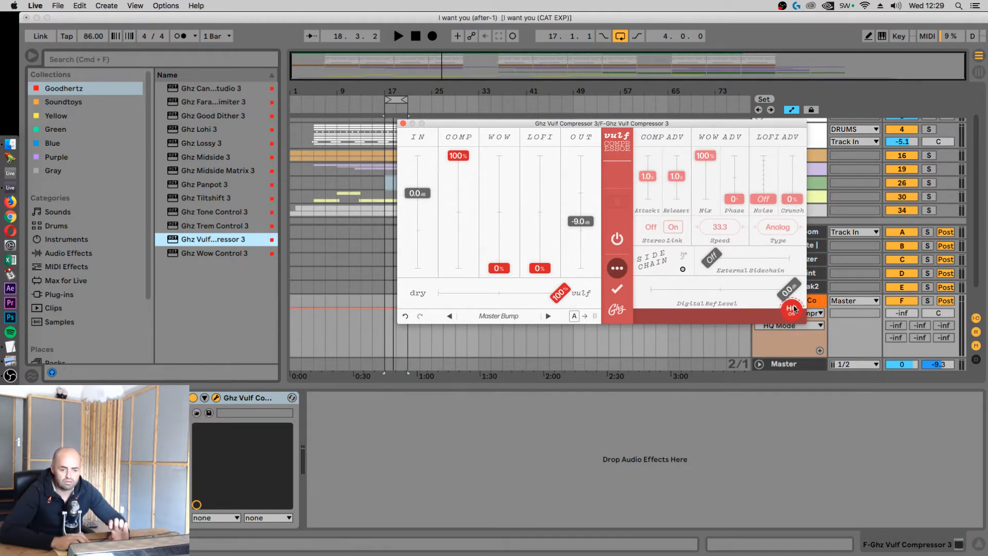
Step: Solo return F, set its volume to -8.0 dB, play the loop and move the compressor window clear of the track controls
{"action": "left_click", "coordinate": [927, 301]}
{"action": "left_click_drag", "start_coordinate": [911, 318], "coordinate": [904, 285]}
{"action": "key", "text": "space"}
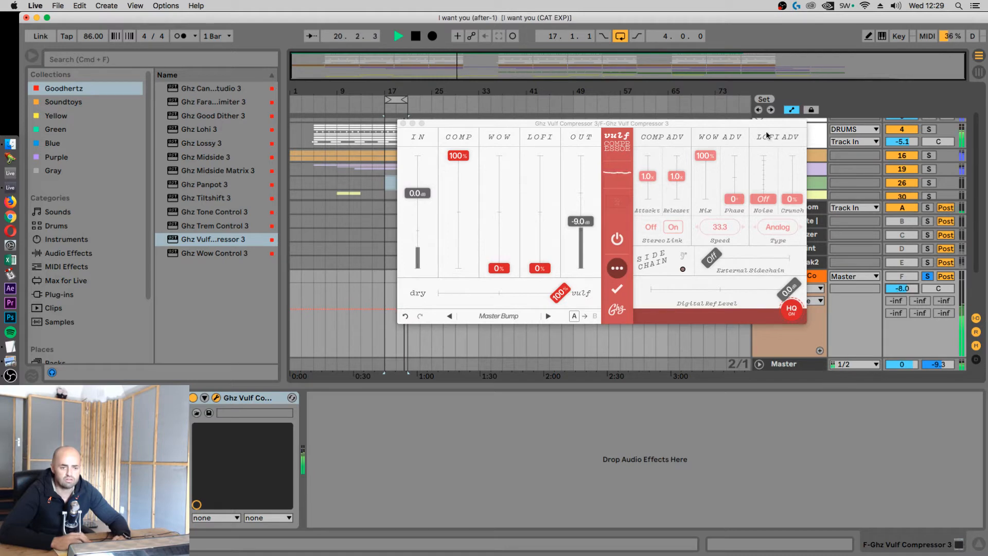
{"action": "left_click_drag", "start_coordinate": [766, 124], "coordinate": [648, 87]}
{"action": "left_click", "coordinate": [759, 183]}
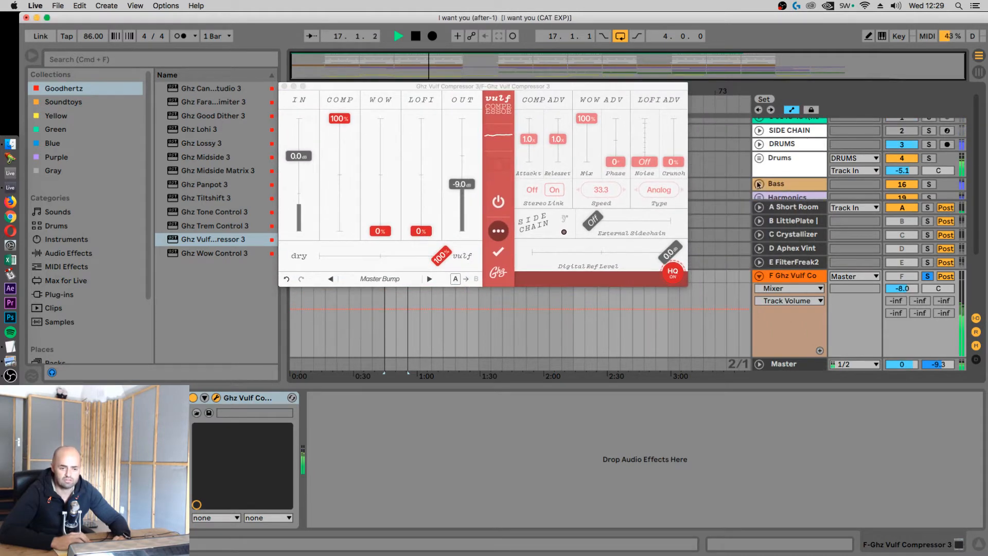
{"action": "scroll", "coordinate": [759, 180], "scroll_direction": "down", "scroll_amount": 3}
{"action": "scroll", "coordinate": [755, 160], "scroll_direction": "up", "scroll_amount": 1}
{"action": "left_click", "coordinate": [759, 155]}
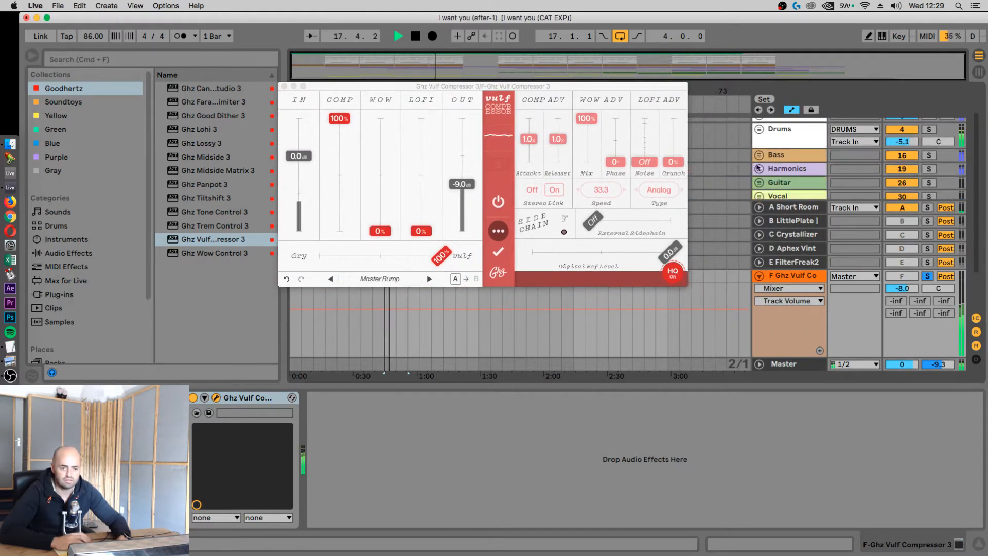
Step: On return F's Vulf Compressor, set the input gain to -2.5 dB, the wow phase to 180° and the wow amount to 10%
{"action": "left_click", "coordinate": [782, 279]}
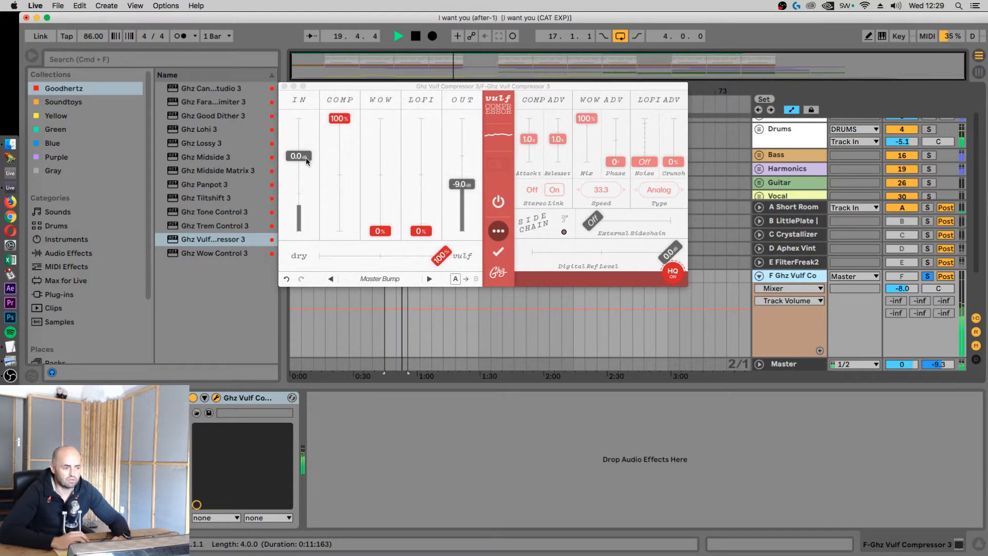
{"action": "mouse_move", "coordinate": [306, 158]}
{"action": "left_mouse_down"}
{"action": "mouse_move", "coordinate": [308, 227]}
{"action": "mouse_move", "coordinate": [309, 118]}
{"action": "mouse_move", "coordinate": [307, 186]}
{"action": "mouse_move", "coordinate": [308, 164]}
{"action": "left_mouse_up"}
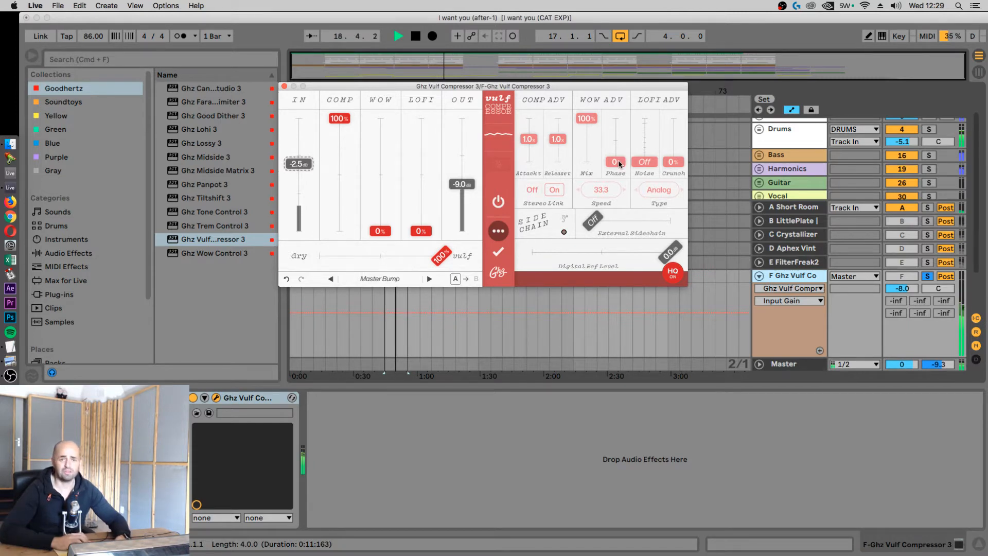
{"action": "left_click_drag", "start_coordinate": [619, 163], "coordinate": [617, 138]}
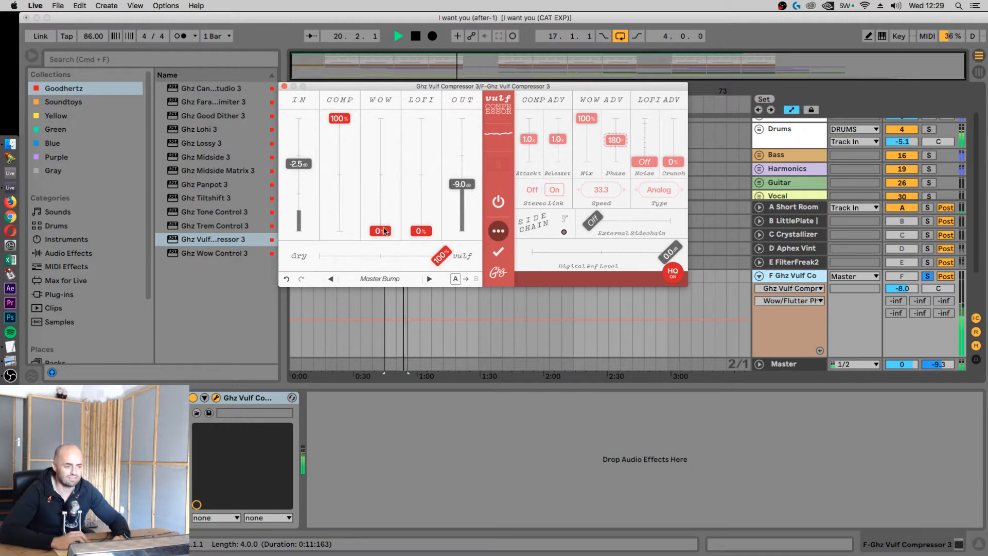
{"action": "mouse_move", "coordinate": [388, 231]}
{"action": "left_mouse_down"}
{"action": "mouse_move", "coordinate": [390, 171]}
{"action": "mouse_move", "coordinate": [390, 220]}
{"action": "left_mouse_up"}
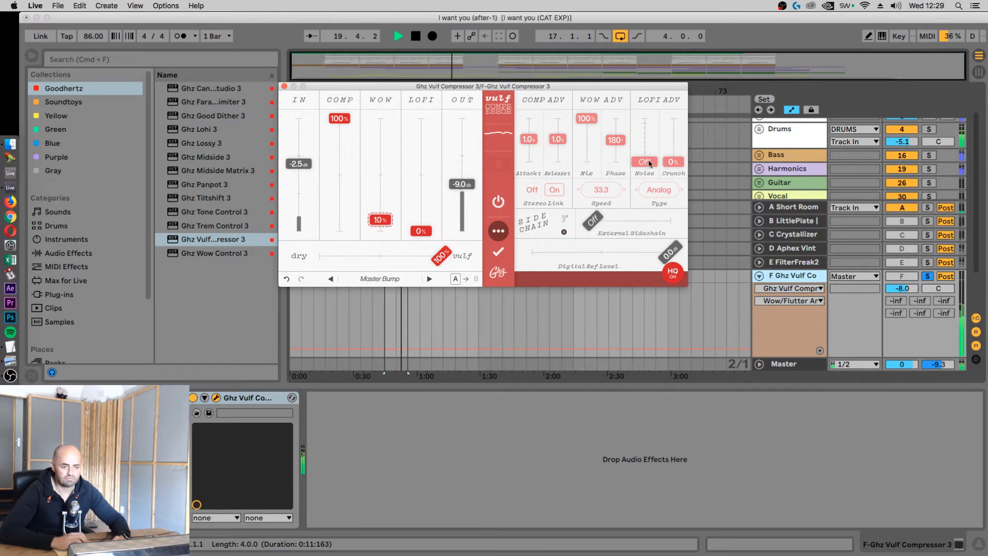
Step: Set the compressor's lo-fi crunch to 100% and its lo-fi amount to 42%
{"action": "left_click_drag", "start_coordinate": [673, 162], "coordinate": [673, 119]}
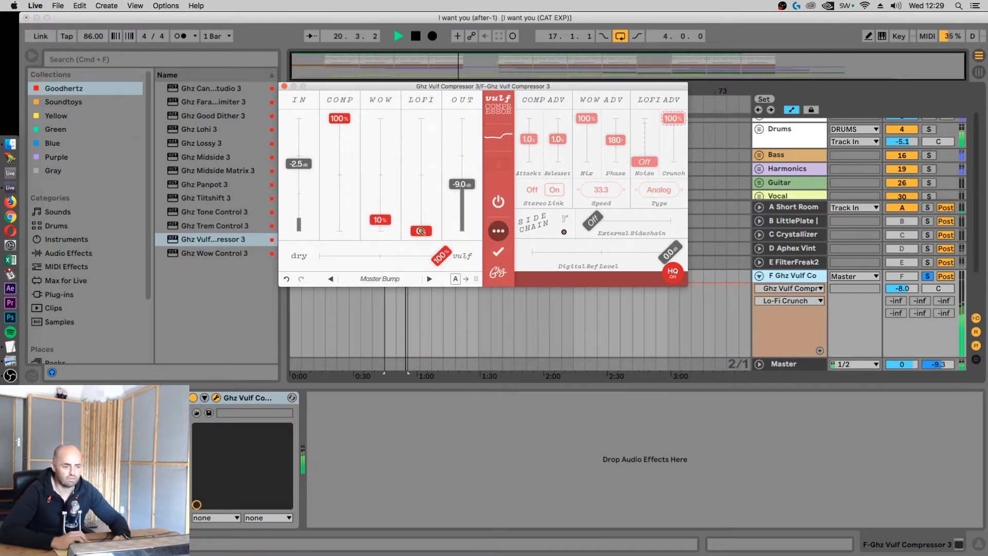
{"action": "left_click_drag", "start_coordinate": [421, 230], "coordinate": [421, 186]}
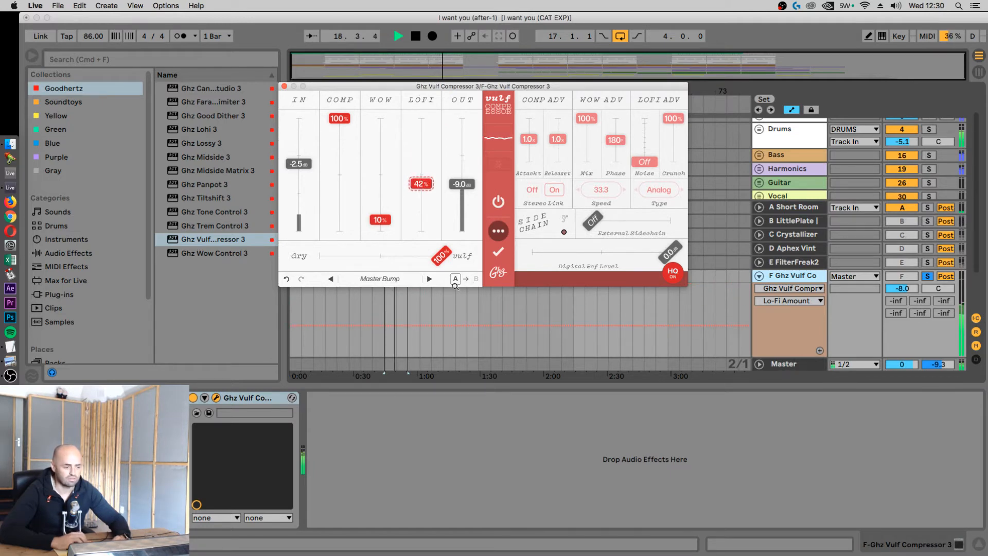
Step: Bypass the Vulf Compressor on return F and replay the loop to compare the unprocessed sound
{"action": "key", "text": "space"}
{"action": "left_click", "coordinate": [193, 398]}
{"action": "key", "text": "space"}
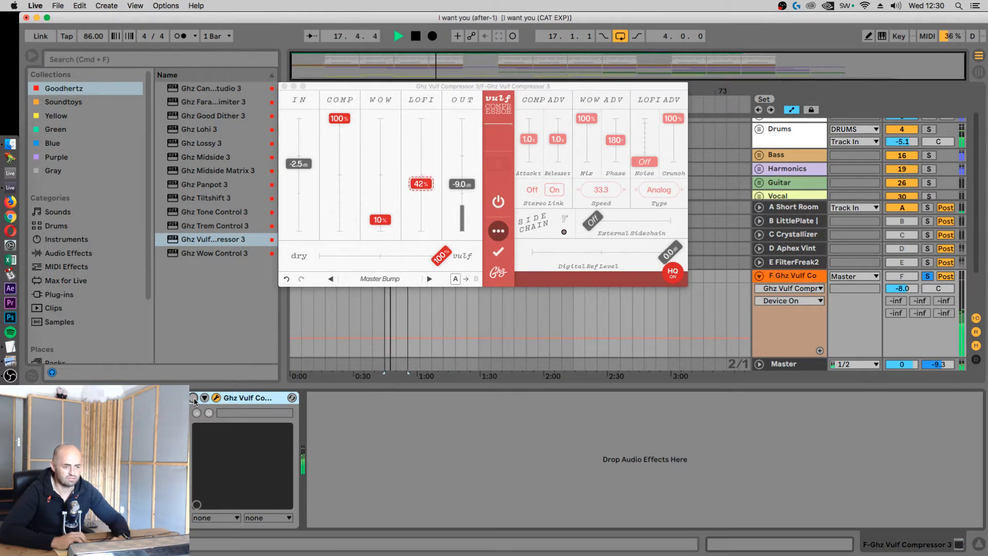
Step: Re-enable return F's Vulf Compressor, set its attack to 1.3x and release to 0.1x, and stop playback and close the plug-in window
{"action": "left_click", "coordinate": [193, 398]}
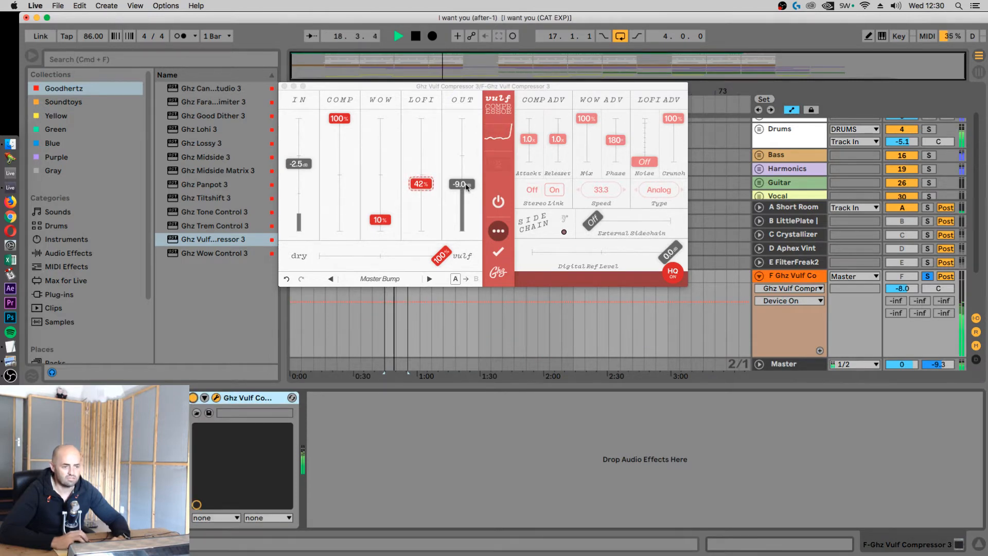
{"action": "left_click_drag", "start_coordinate": [529, 139], "coordinate": [548, 168]}
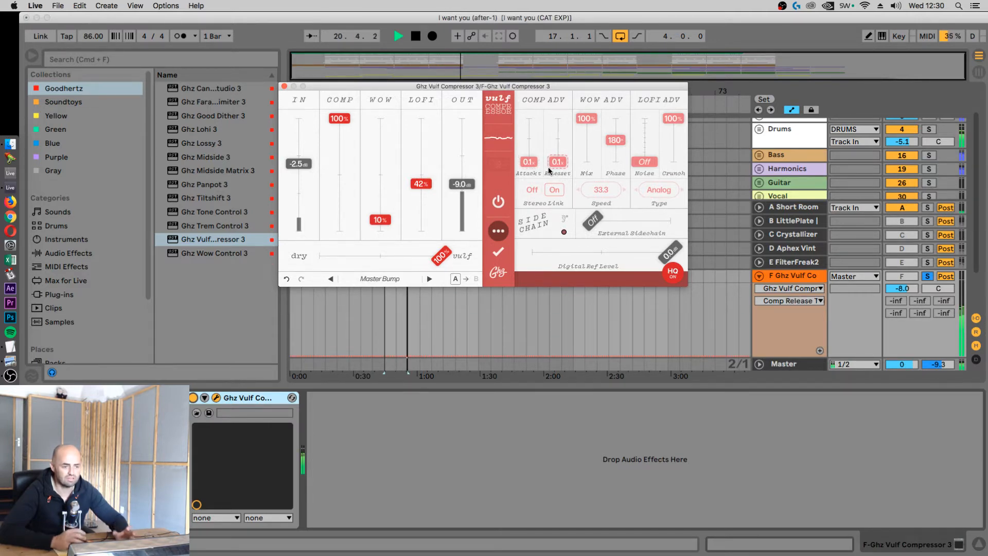
{"action": "left_click", "coordinate": [529, 159]}
{"action": "mouse_move", "coordinate": [529, 159]}
{"action": "left_mouse_down"}
{"action": "mouse_move", "coordinate": [530, 118]}
{"action": "mouse_move", "coordinate": [530, 140]}
{"action": "left_mouse_up"}
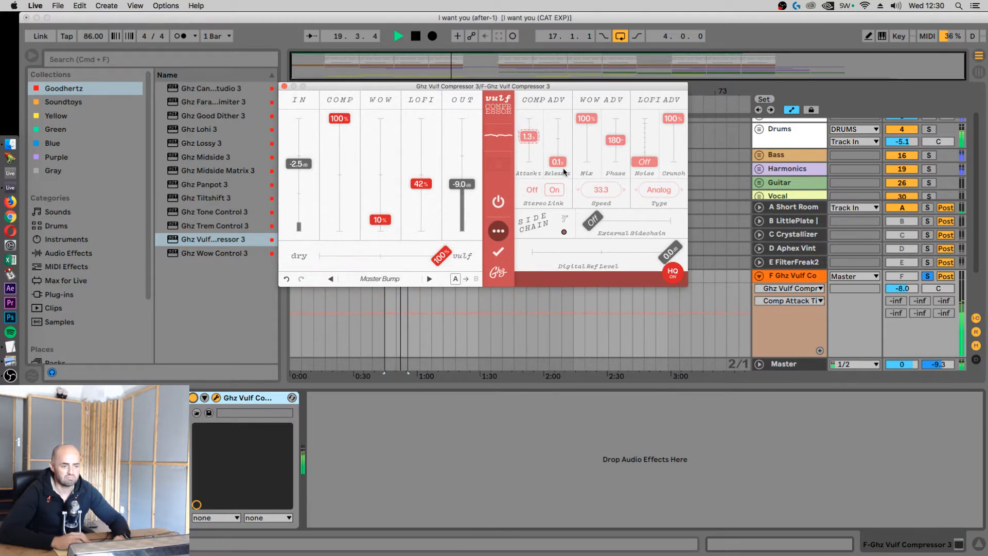
{"action": "key", "text": "space"}
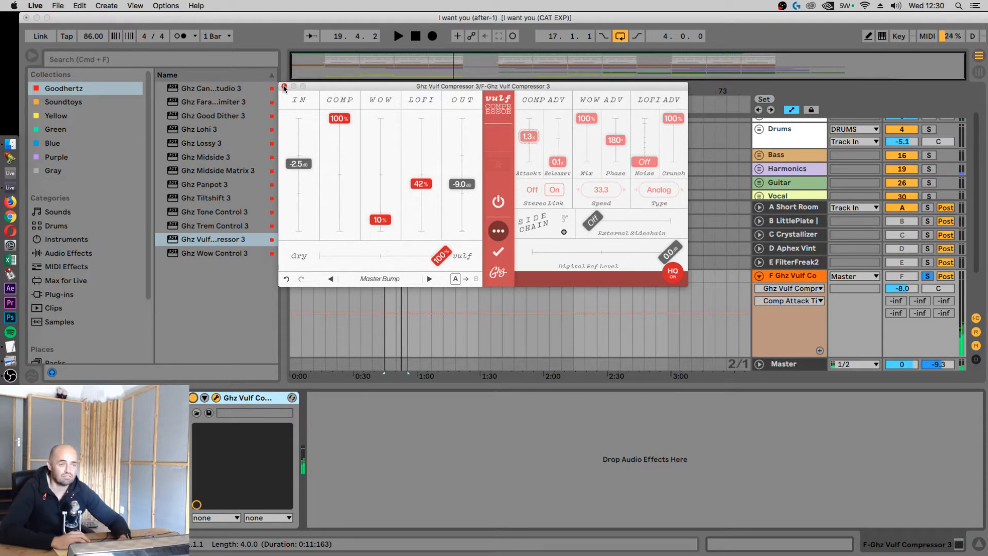
{"action": "left_click", "coordinate": [284, 88]}
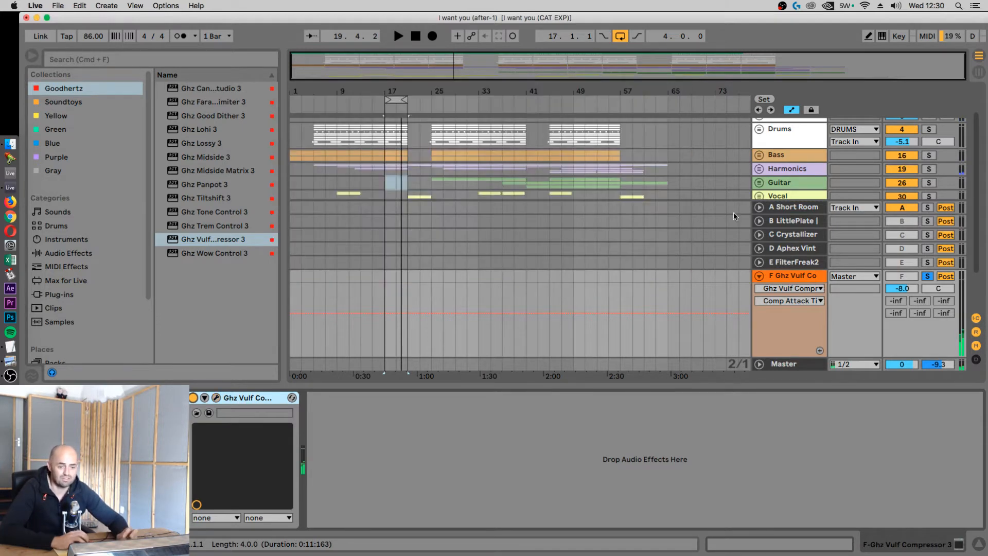
Step: Examine the Lead track's Airlite instrument in the Harmonics group, including its two oscillators and amp envelope
{"action": "left_click", "coordinate": [756, 277]}
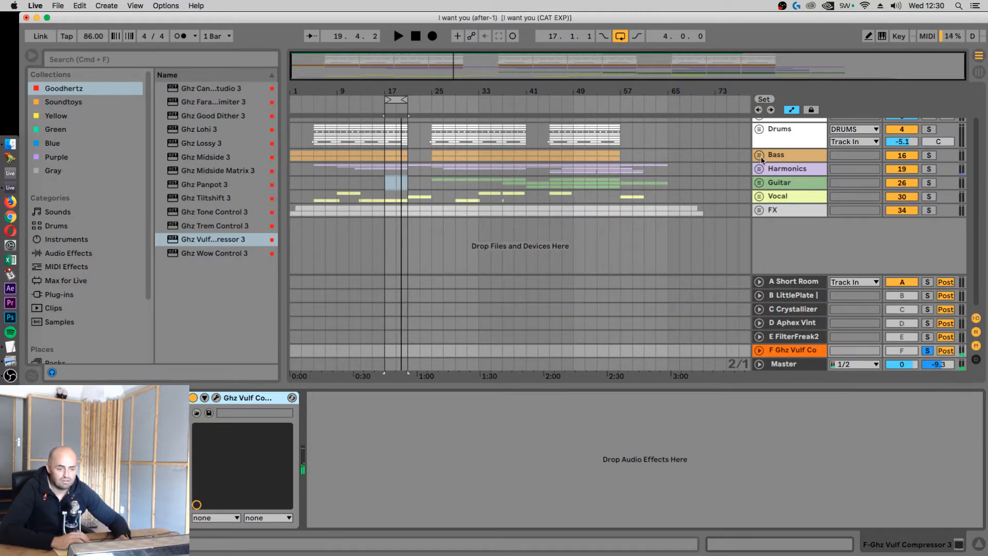
{"action": "left_click", "coordinate": [760, 169]}
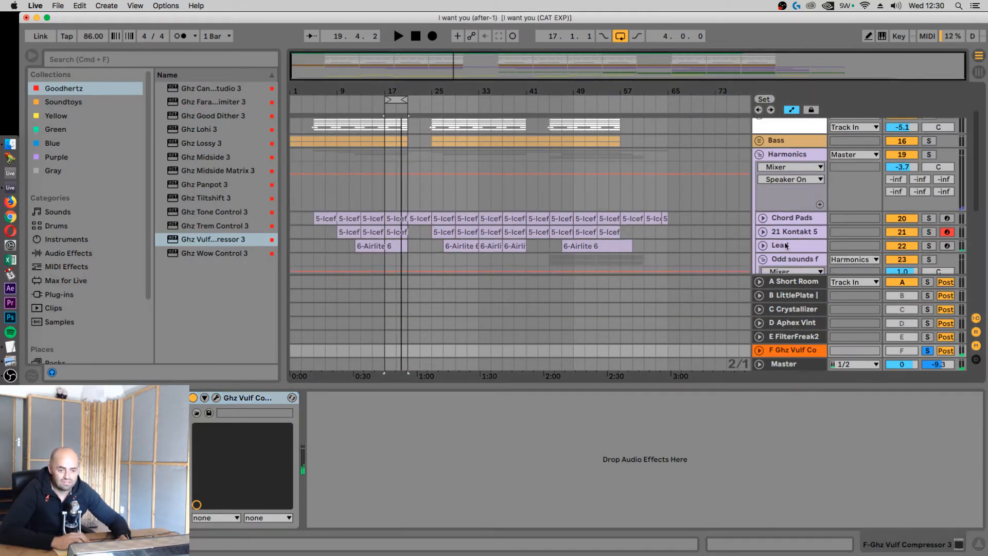
{"action": "left_click", "coordinate": [786, 246]}
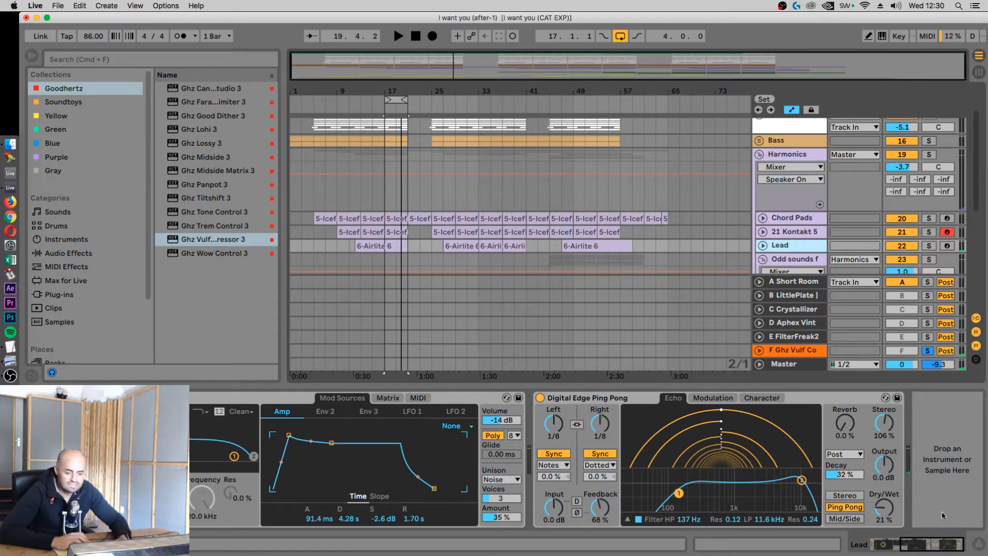
{"action": "left_click", "coordinate": [879, 549]}
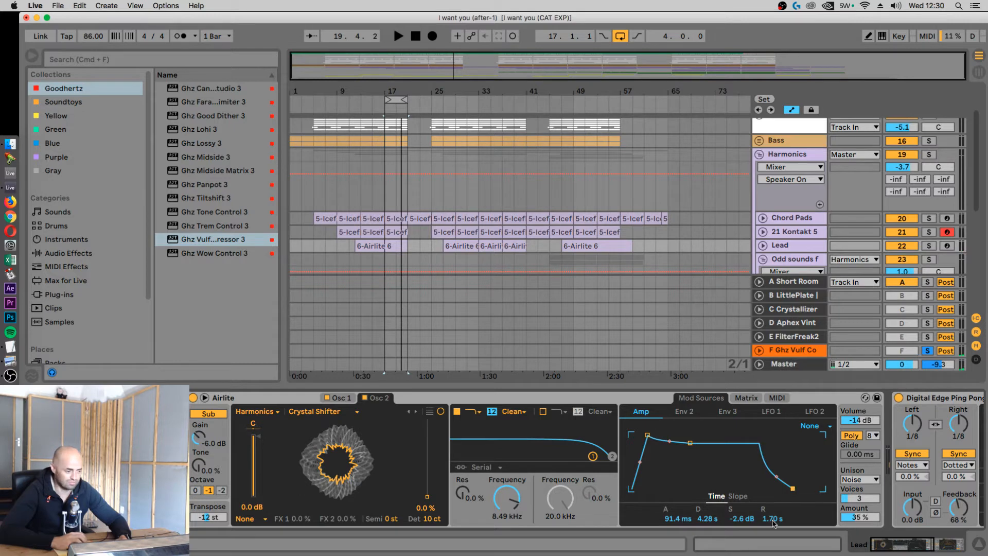
{"action": "left_click", "coordinate": [335, 397]}
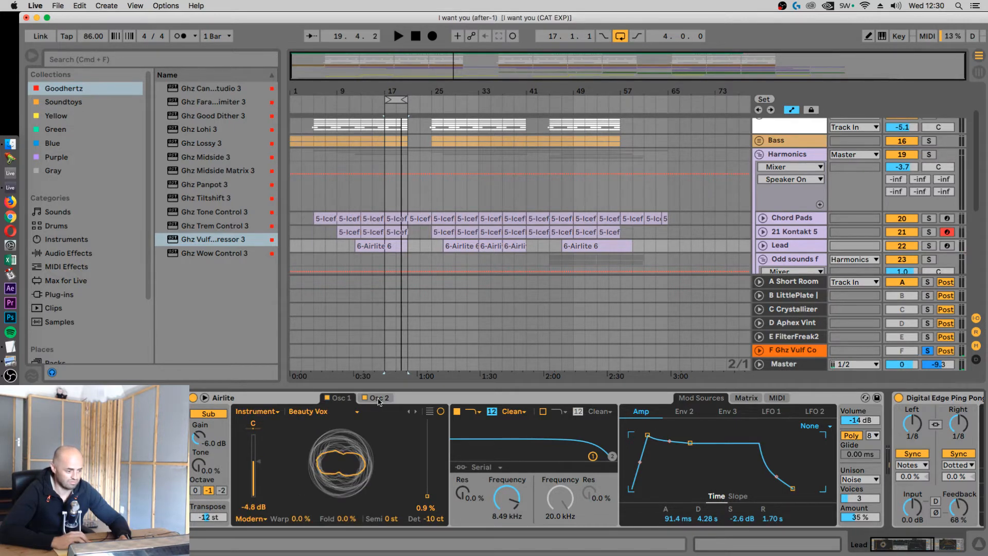
{"action": "left_click", "coordinate": [378, 399]}
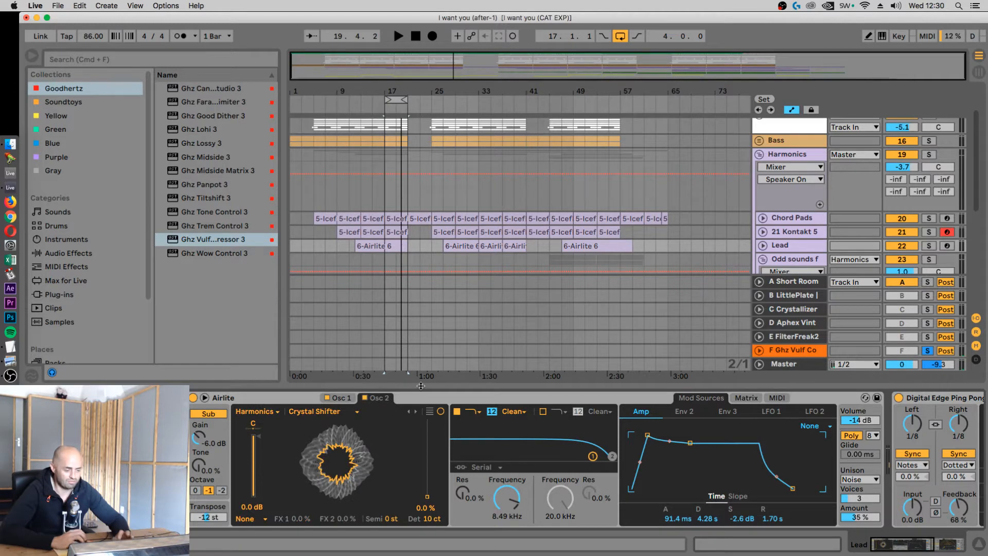
{"action": "left_click", "coordinate": [760, 154]}
Step: Unsolo return F, activate returns B to F, and blend F's volume up from silence to -25.3 dB while the loop plays
{"action": "left_click", "coordinate": [787, 351]}
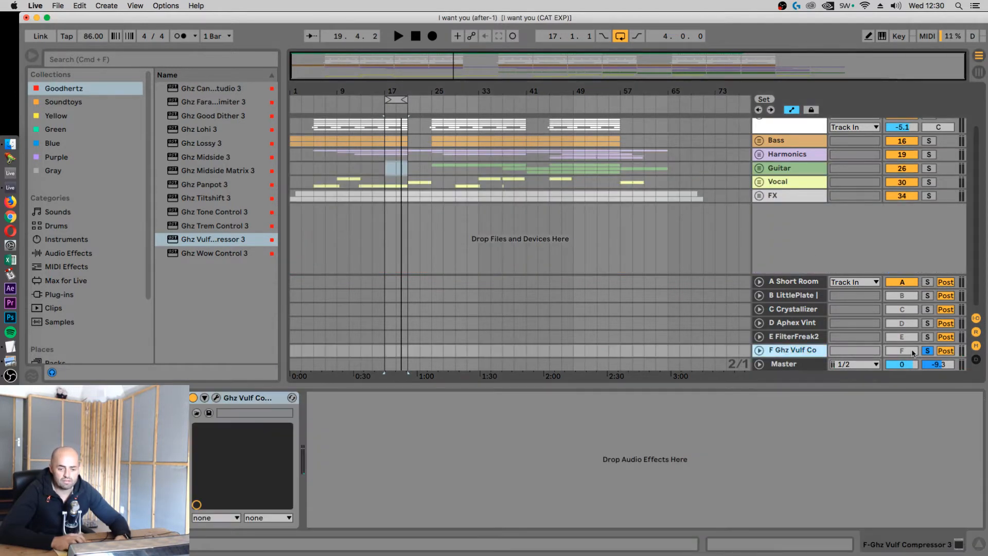
{"action": "left_click", "coordinate": [759, 351]}
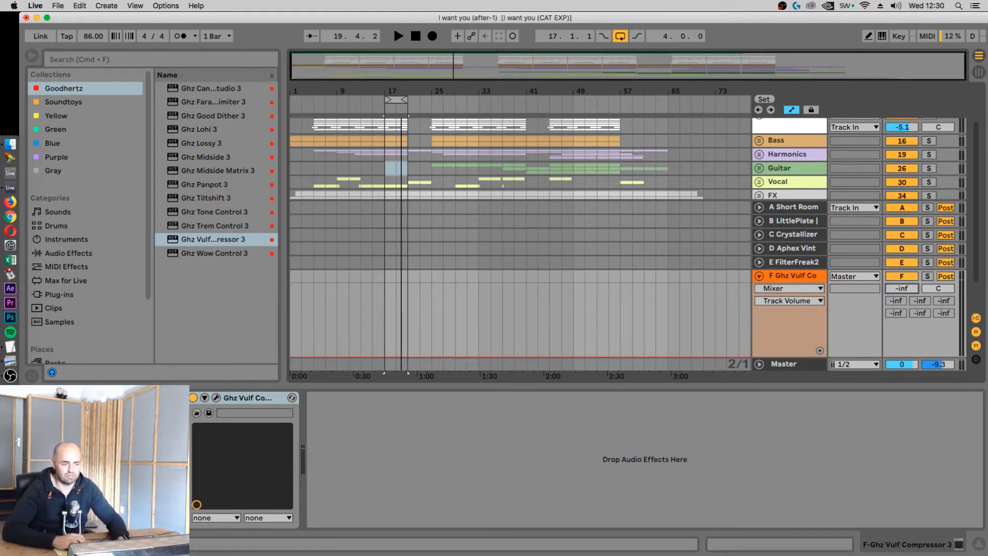
{"action": "key", "text": "space"}
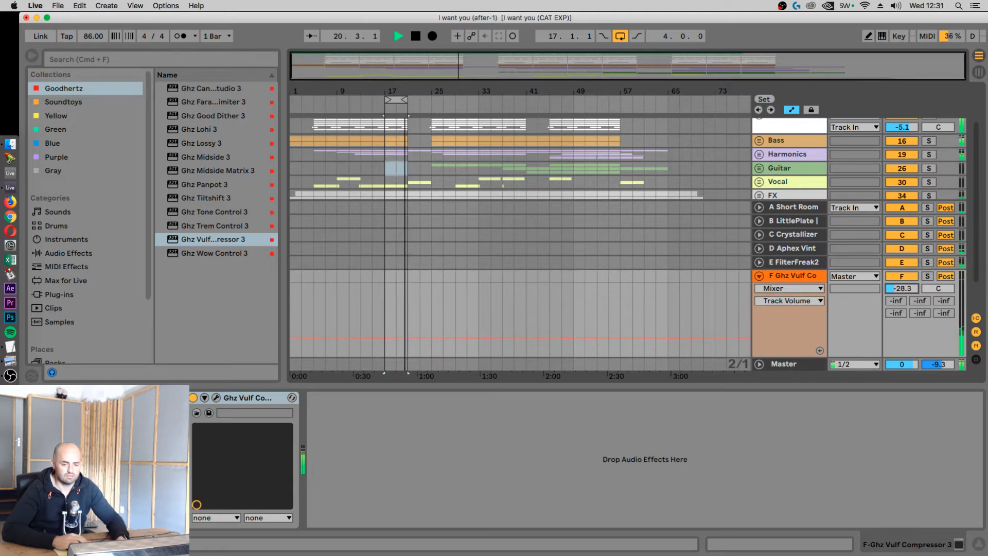
{"action": "left_click", "coordinate": [760, 277]}
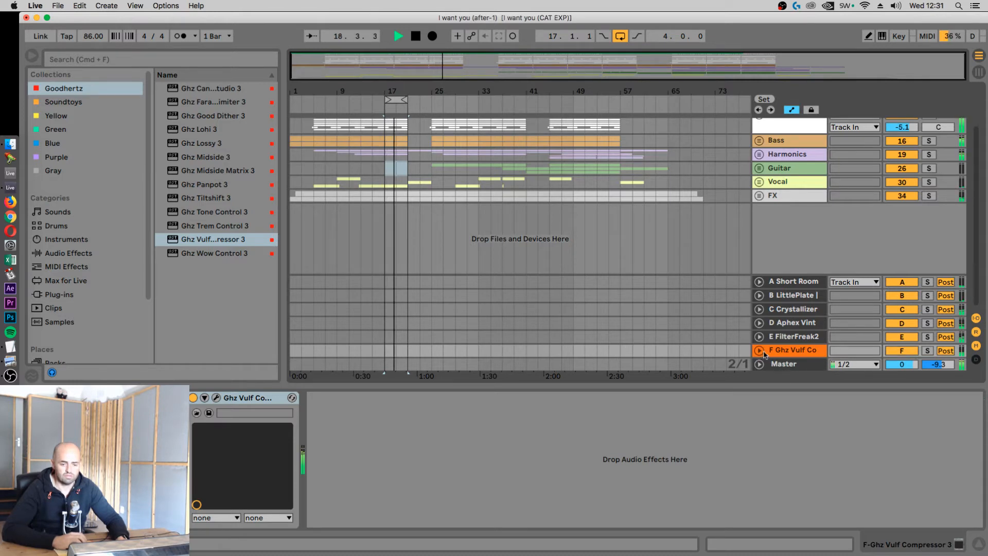
{"action": "left_click", "coordinate": [760, 351]}
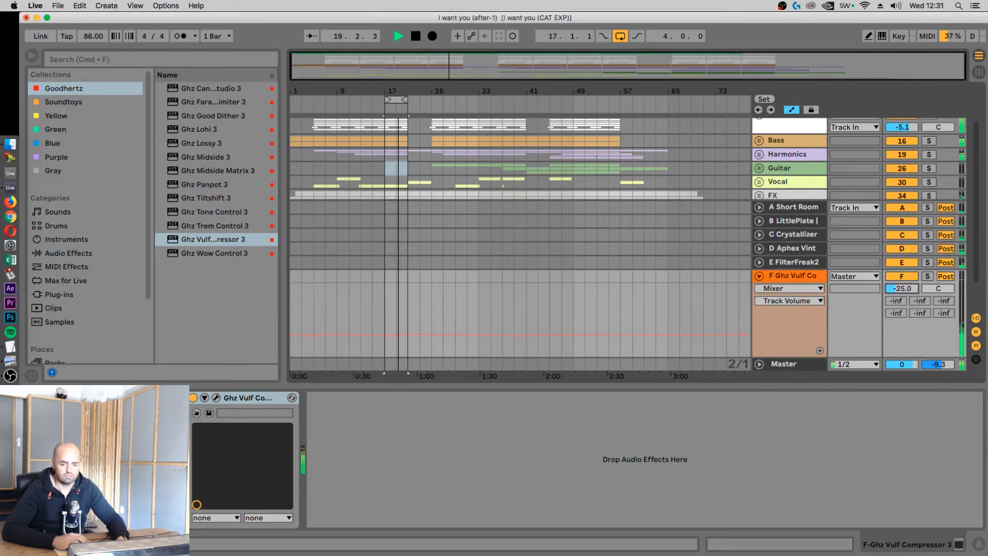
{"action": "left_click", "coordinate": [759, 276]}
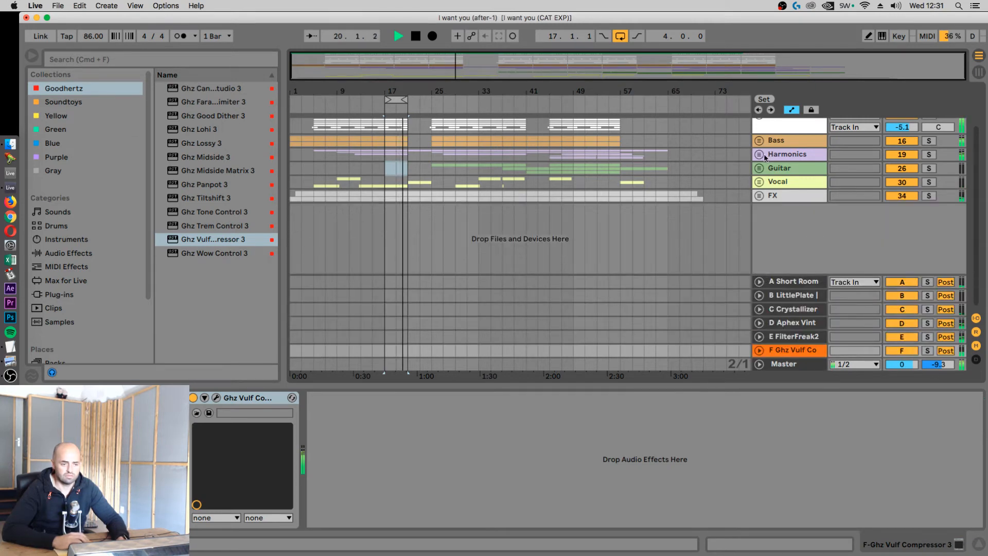
Step: Extend the loop to 64 bars starting at bar 1 and add Ghz Vulf Compressor 3 to the Master track
{"action": "left_click_drag", "start_coordinate": [402, 100], "coordinate": [667, 114]}
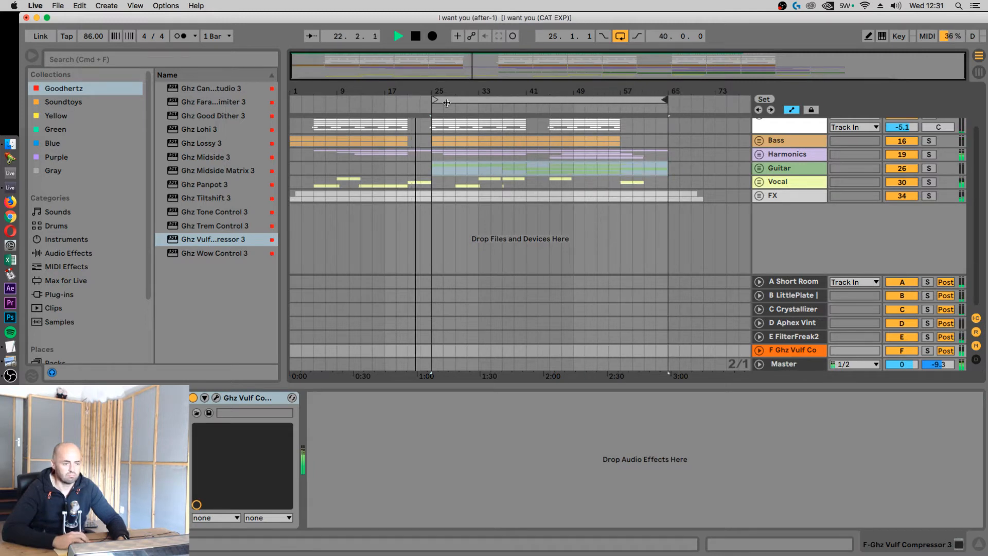
{"action": "left_click_drag", "start_coordinate": [432, 99], "coordinate": [292, 99]}
{"action": "left_click", "coordinate": [386, 227]}
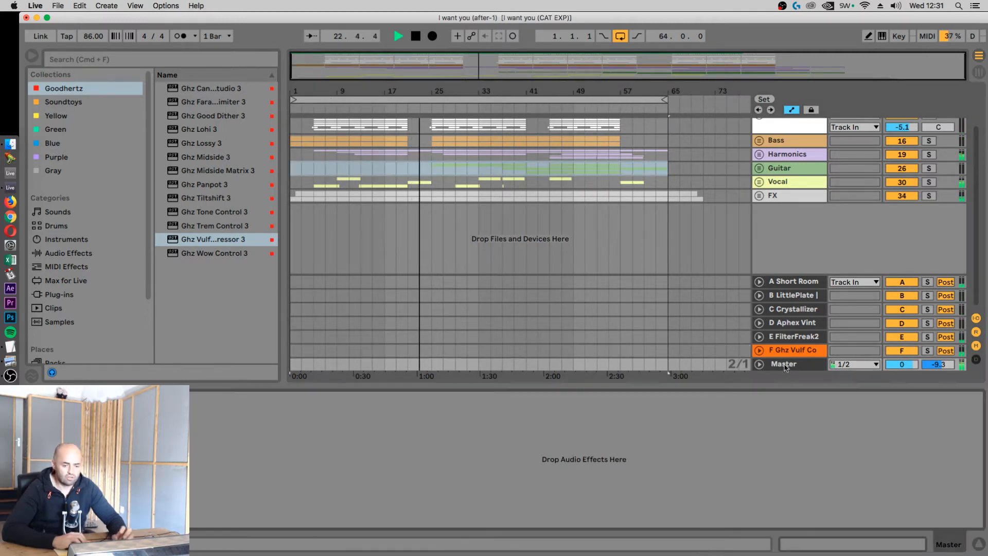
{"action": "left_click", "coordinate": [198, 240]}
{"action": "left_click_drag", "start_coordinate": [197, 240], "coordinate": [501, 423]}
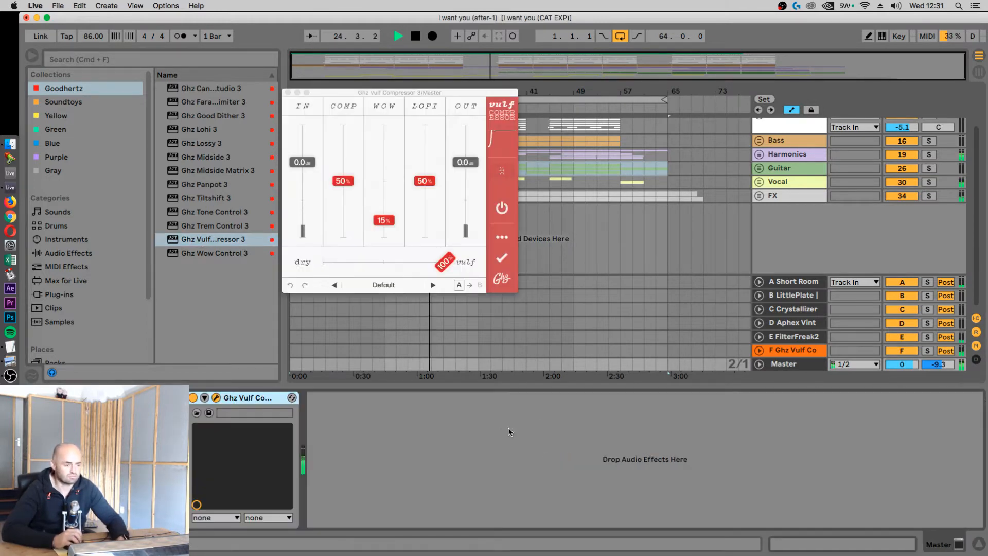
Step: Load the DK COMP preset 2-Bus Glue (Parallel) in the Master's Vulf Compressor and close its window
{"action": "left_click", "coordinate": [382, 286]}
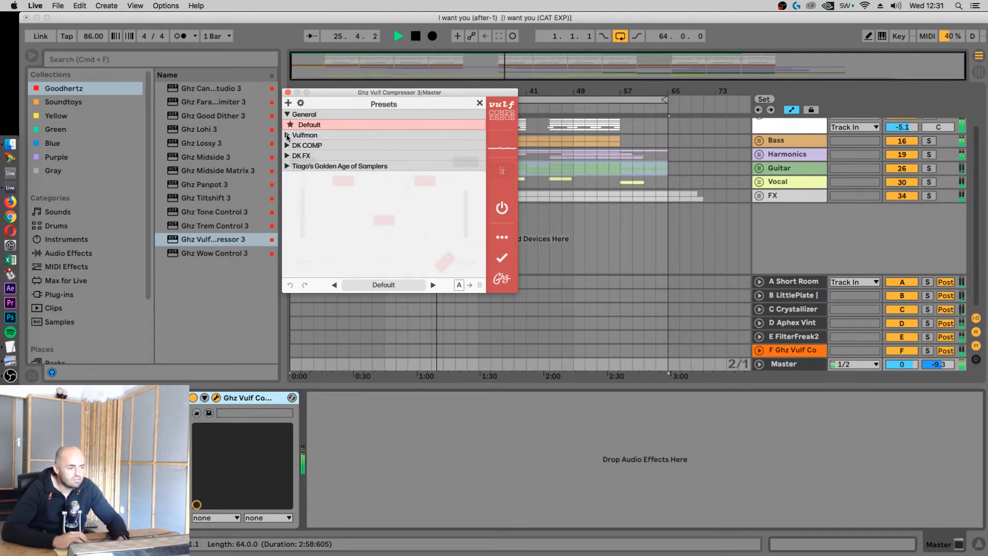
{"action": "left_click", "coordinate": [287, 135]}
{"action": "left_click", "coordinate": [287, 197]}
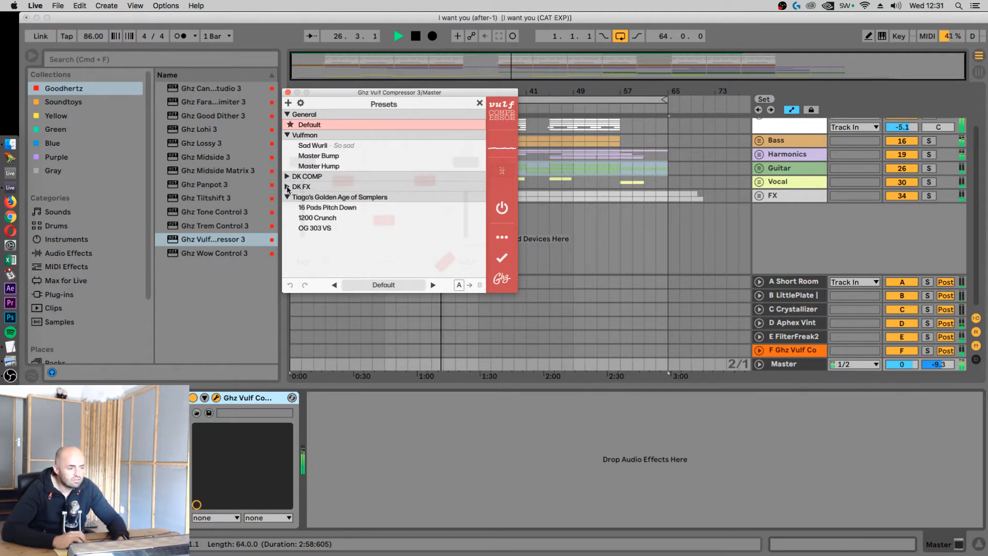
{"action": "left_click", "coordinate": [288, 177]}
{"action": "left_click", "coordinate": [316, 187]}
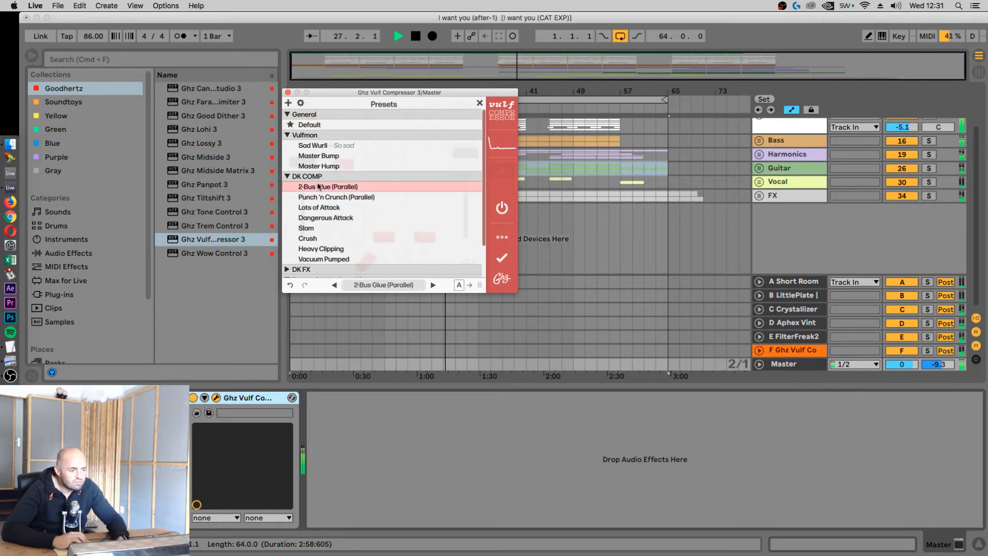
{"action": "left_click", "coordinate": [288, 93]}
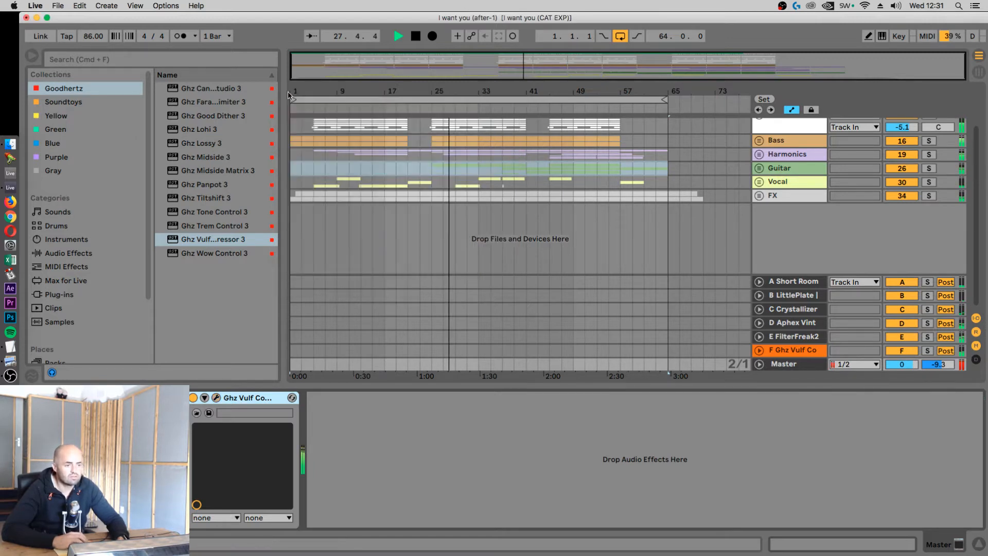
Step: Reopen the Master's Vulf Compressor, set its dry/vulf mix to 39% and show its advanced settings
{"action": "left_click", "coordinate": [216, 399]}
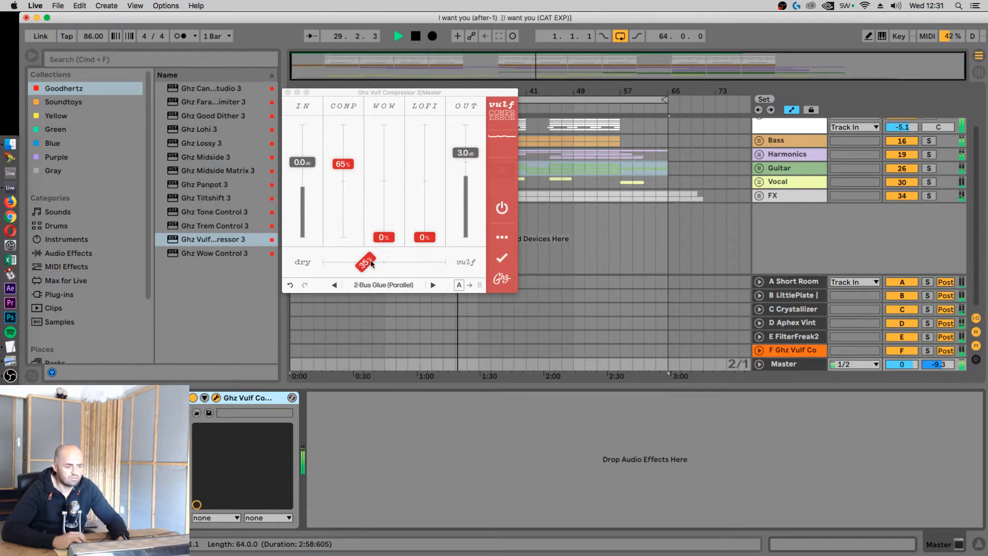
{"action": "mouse_move", "coordinate": [372, 264]}
{"action": "left_mouse_down"}
{"action": "mouse_move", "coordinate": [415, 263]}
{"action": "mouse_move", "coordinate": [376, 267]}
{"action": "left_mouse_up"}
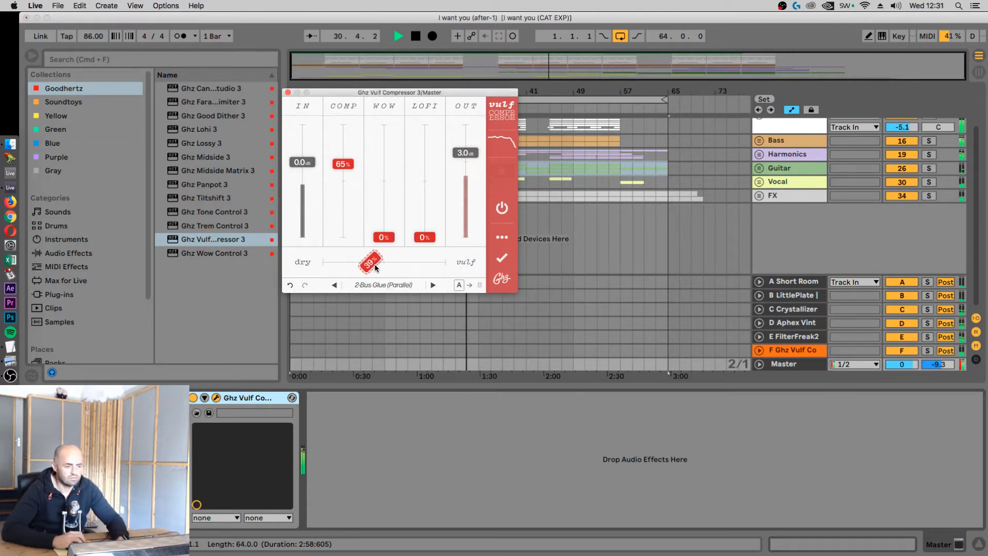
{"action": "left_click", "coordinate": [502, 236]}
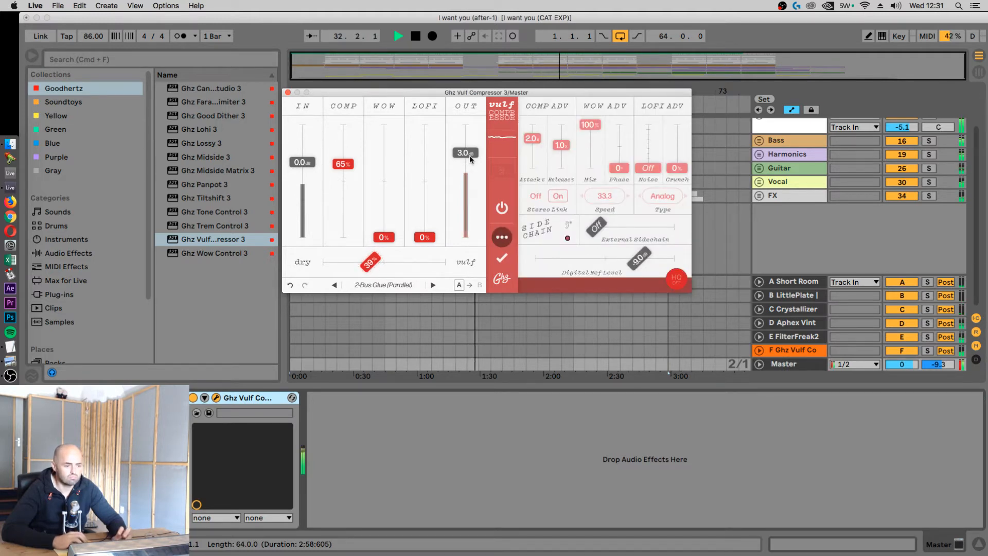
Step: Watching the Session view meters, turn on HQ in the Master's compressor, reset the Master peak reading and set the compressor's output to 0.0 dB
{"action": "key", "text": "Tab"}
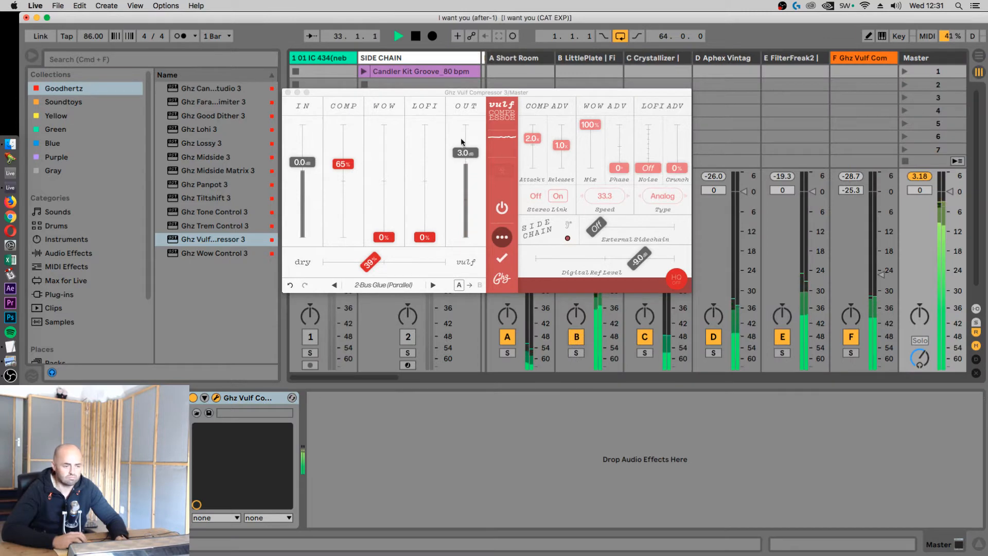
{"action": "left_click_drag", "start_coordinate": [468, 156], "coordinate": [466, 171]}
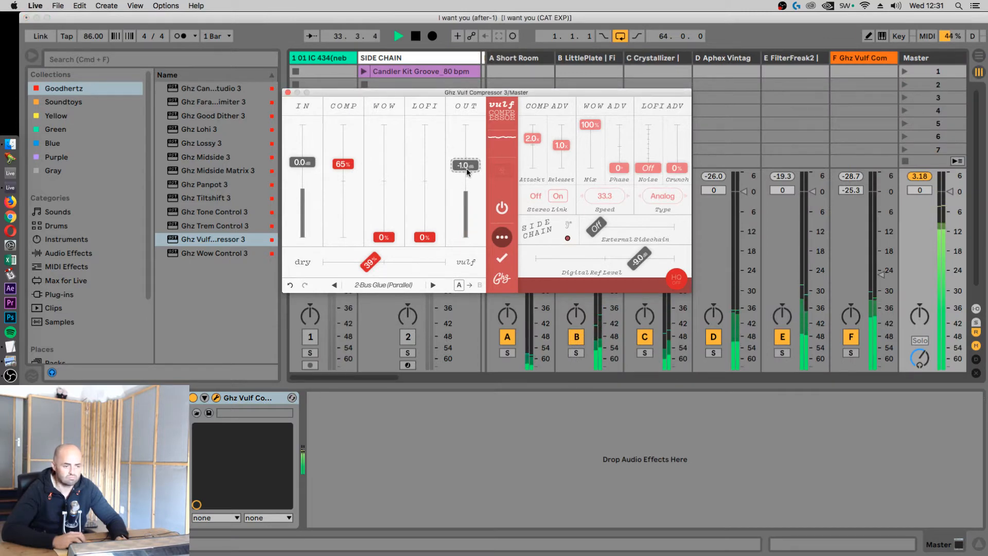
{"action": "left_click", "coordinate": [682, 283]}
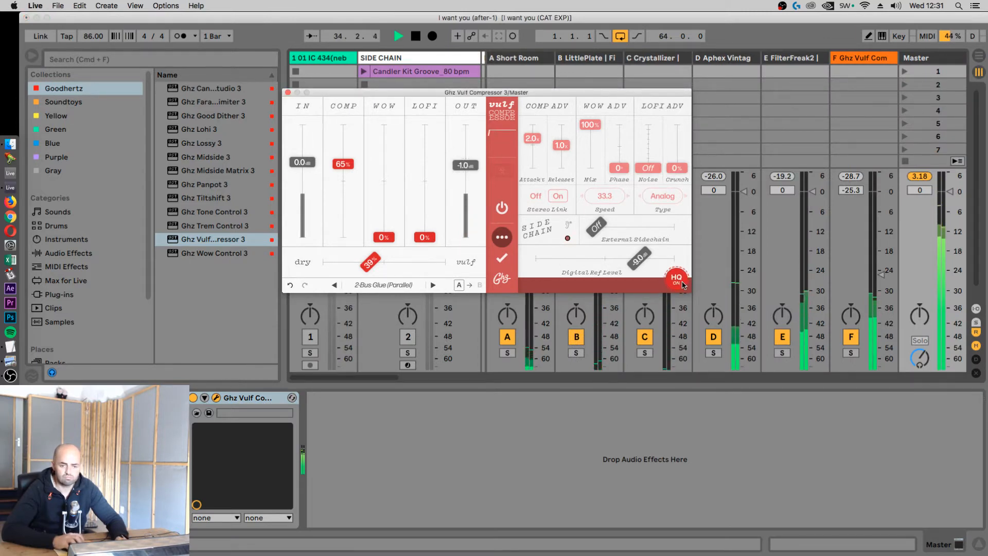
{"action": "left_click", "coordinate": [920, 177]}
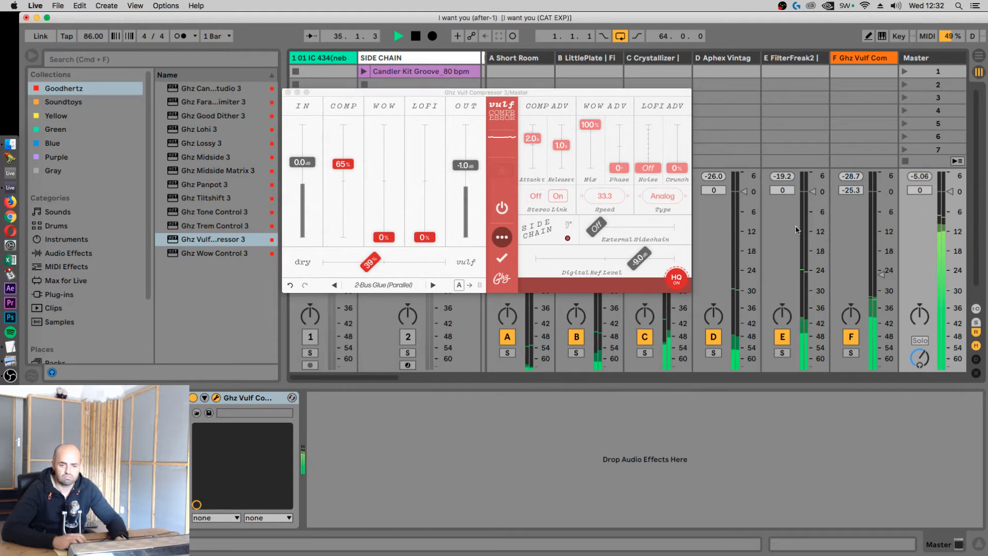
{"action": "left_click_drag", "start_coordinate": [472, 169], "coordinate": [472, 166]}
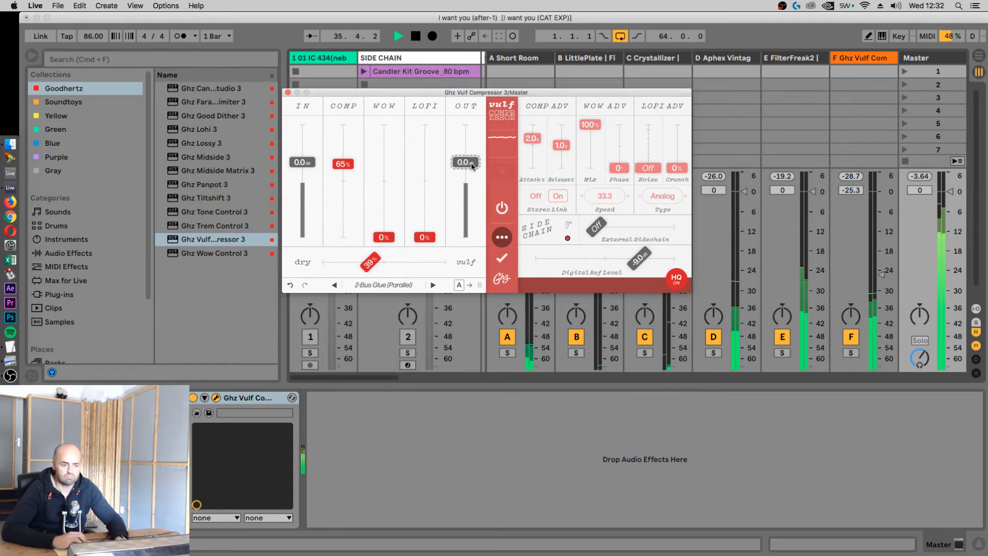
Step: Set the dry/vulf mix of the Master's Vulf Compressor to 52% and stop playback
{"action": "left_click_drag", "start_coordinate": [369, 266], "coordinate": [382, 265]}
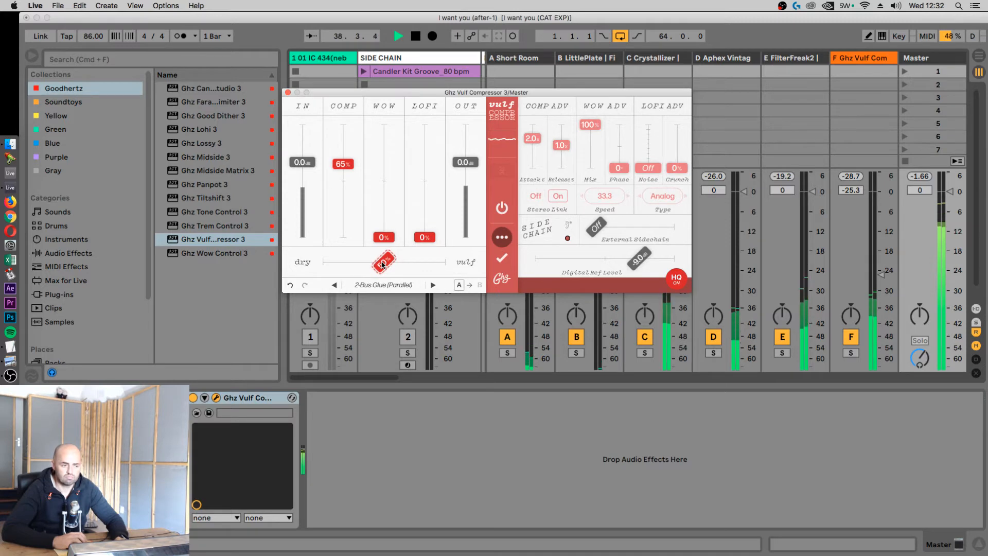
{"action": "mouse_move", "coordinate": [382, 265]}
{"action": "left_mouse_down"}
{"action": "mouse_move", "coordinate": [447, 267]}
{"action": "mouse_move", "coordinate": [312, 269]}
{"action": "mouse_move", "coordinate": [385, 268]}
{"action": "left_mouse_up"}
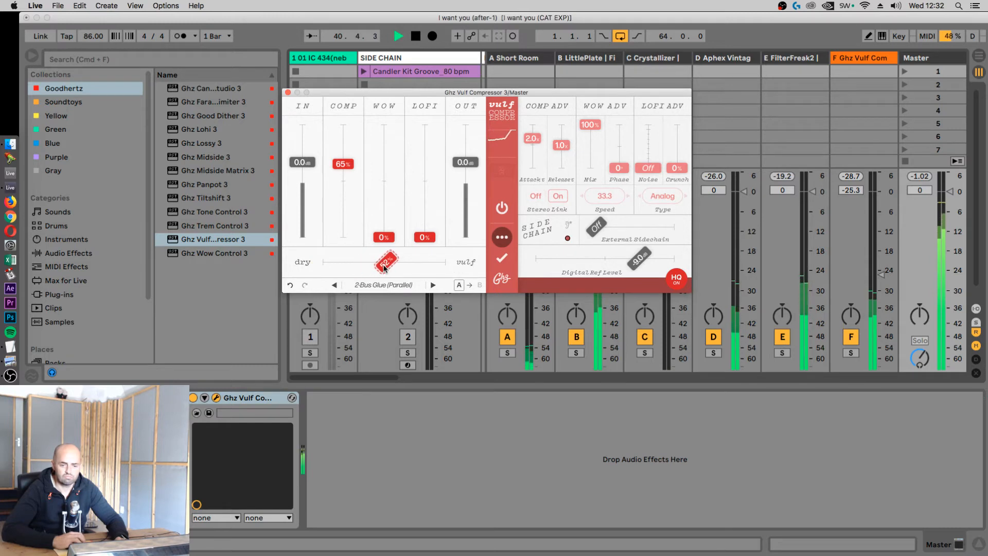
{"action": "scroll", "coordinate": [721, 154], "scroll_direction": "right", "scroll_amount": 5}
{"action": "left_click", "coordinate": [778, 138]}
{"action": "key", "text": "space"}
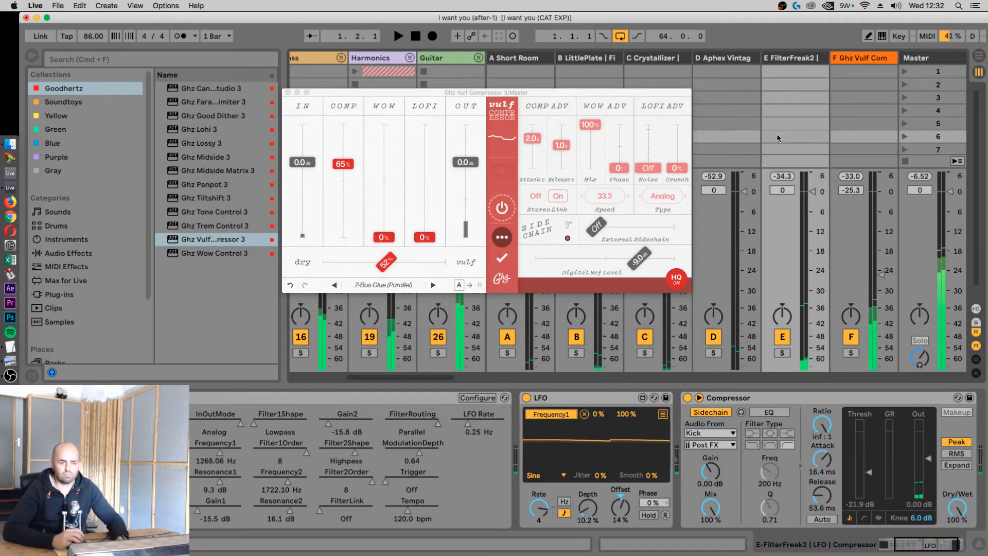
Step: Switch to the Arrangement view, show return F's Vulf Compressor device and start playback
{"action": "key", "text": "Tab"}
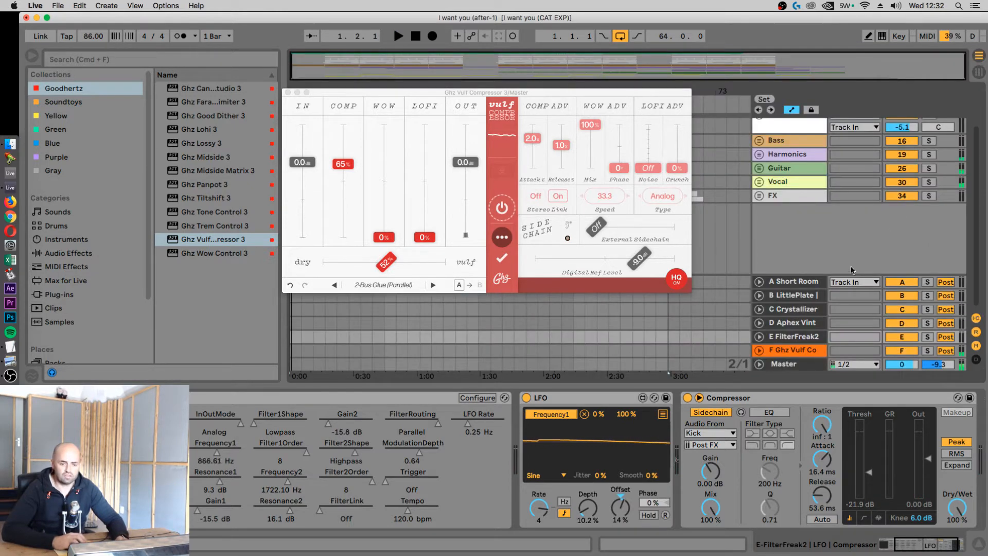
{"action": "right_click", "coordinate": [794, 354]}
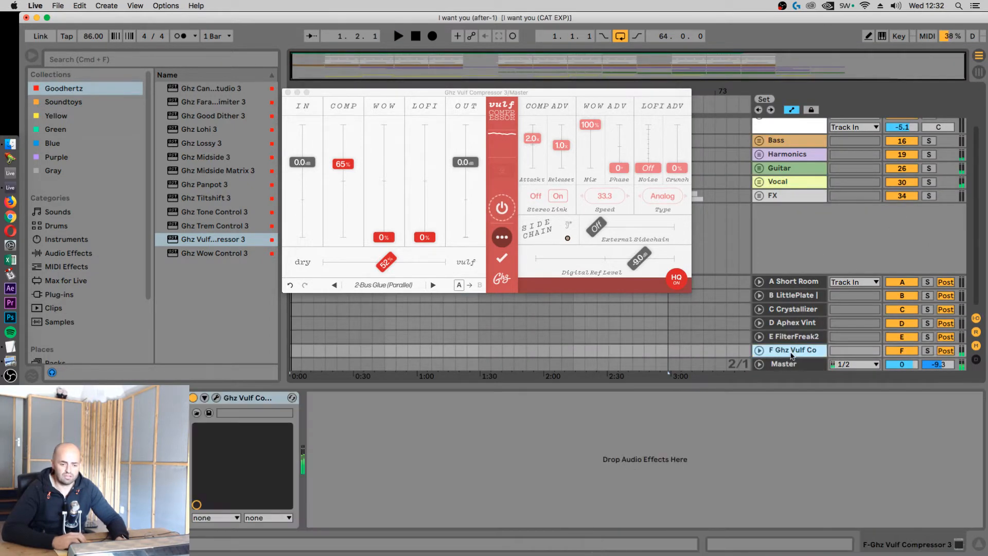
{"action": "left_click", "coordinate": [964, 515]}
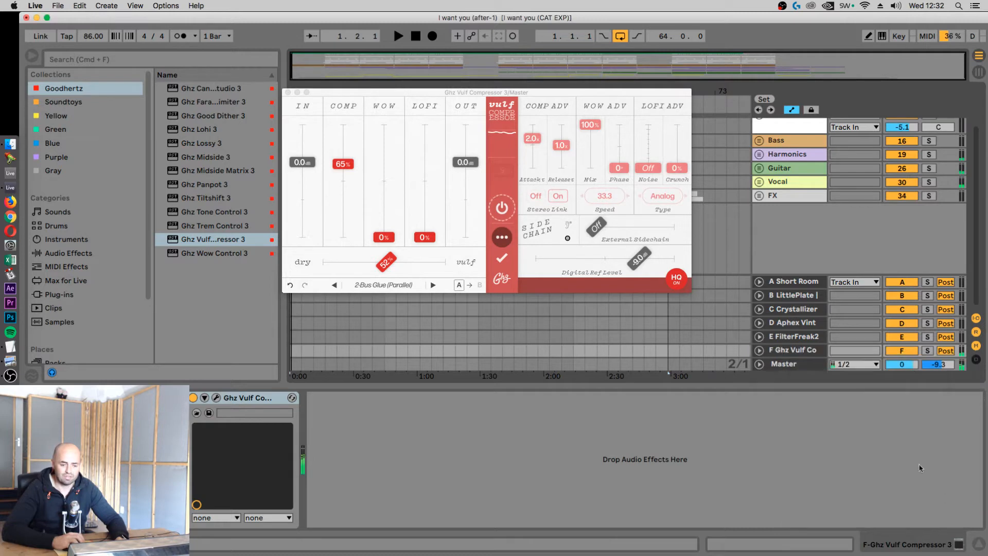
{"action": "scroll", "coordinate": [791, 173], "scroll_direction": "up", "scroll_amount": 3}
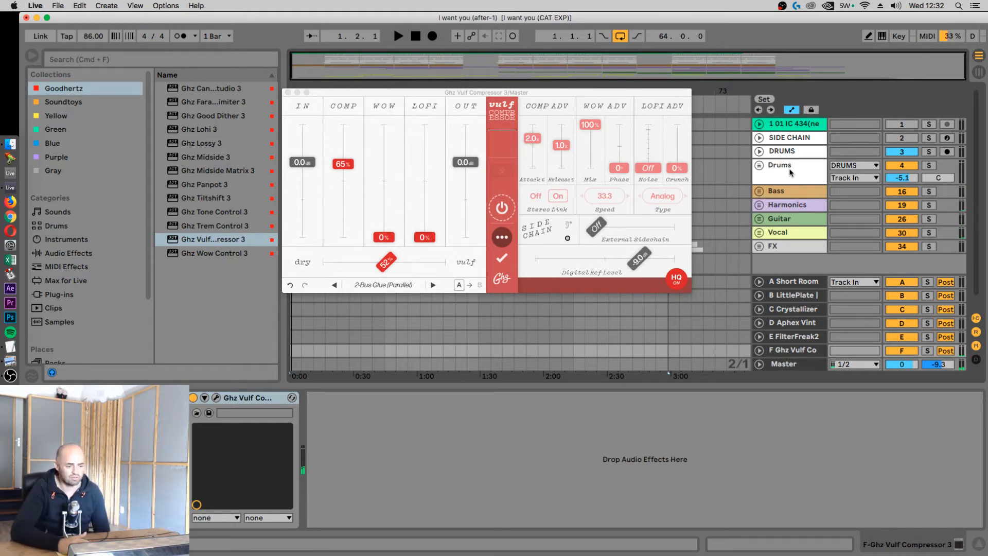
{"action": "key", "text": "space"}
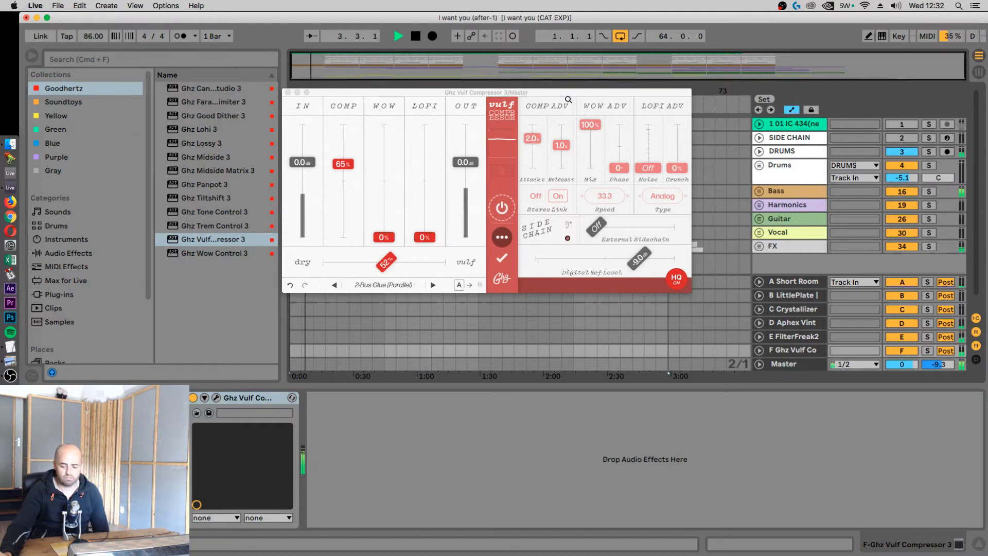
Step: Unfold the DRUMS track, try its volume at -1.0 and -2.0 dB during playback, and bring it back to 0 dB
{"action": "left_click", "coordinate": [760, 153]}
{"action": "left_click", "coordinate": [907, 163]}
{"action": "type", "text": "-"}
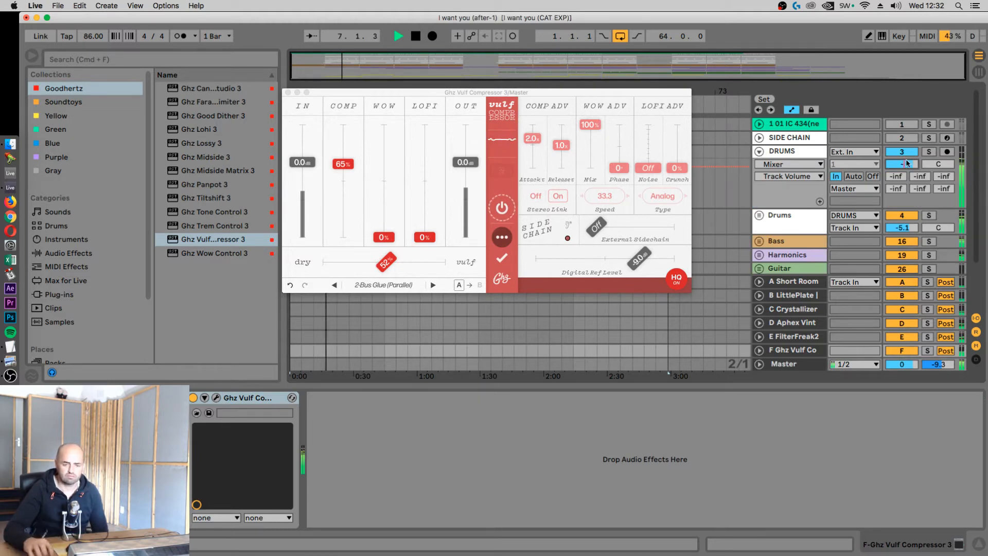
{"action": "type", "text": "1"}
{"action": "key", "text": "Return"}
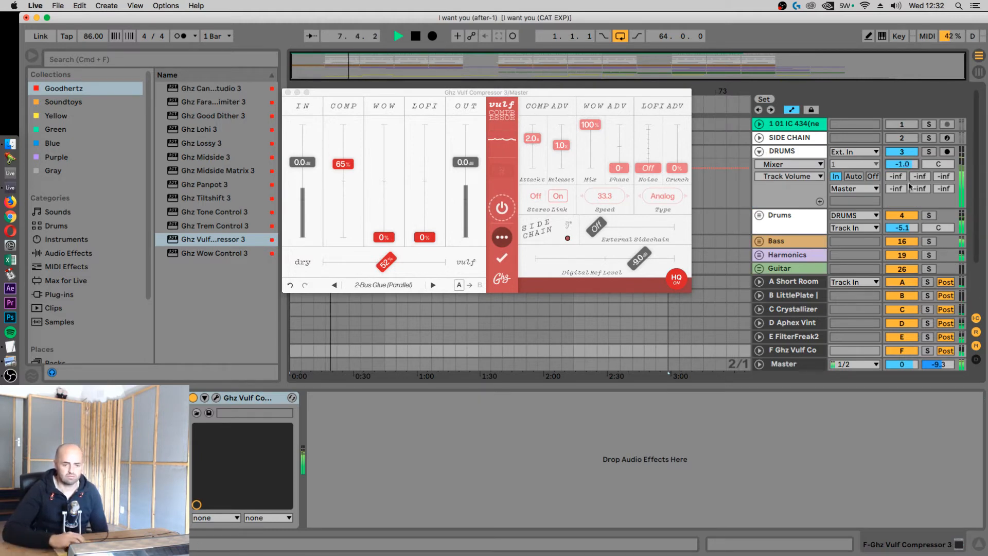
{"action": "key", "text": "Down"}
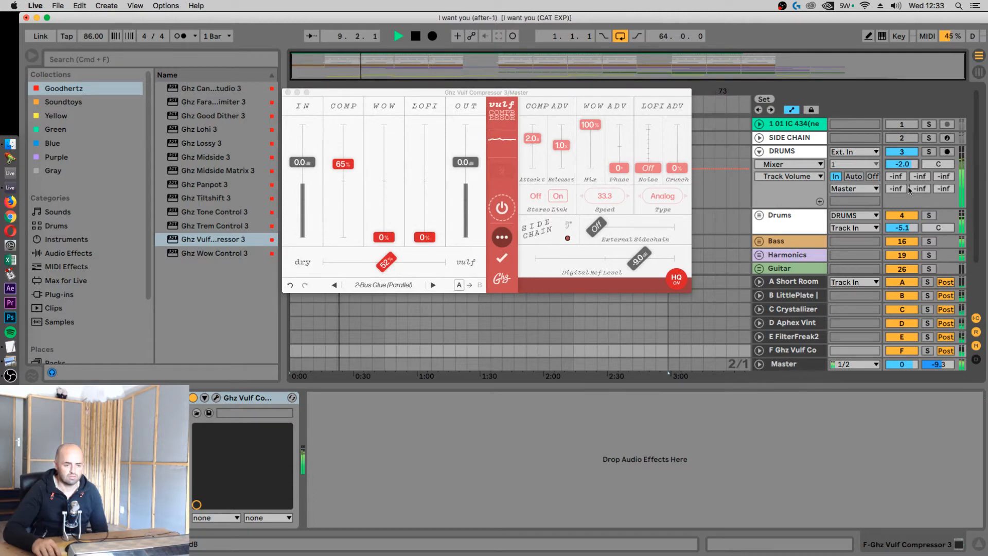
{"action": "key", "text": "Up"}
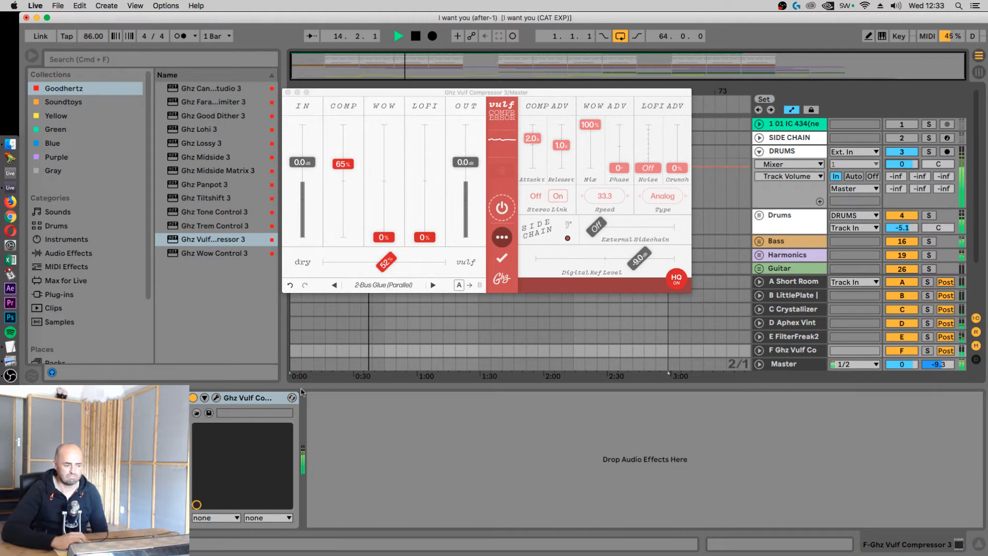
Step: Compare the mix with return F's Vulf Compressor bypassed and active
{"action": "left_click", "coordinate": [194, 398]}
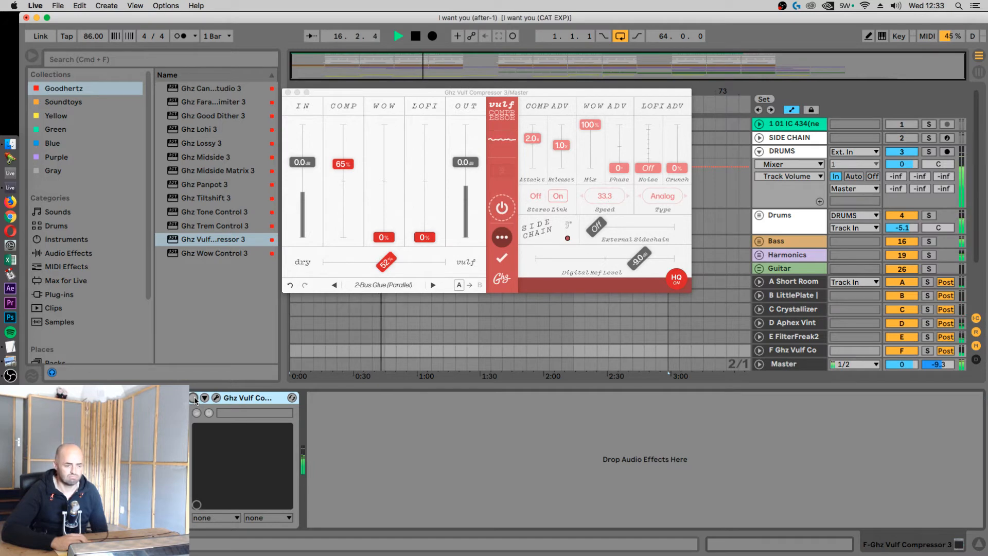
{"action": "left_click", "coordinate": [194, 399]}
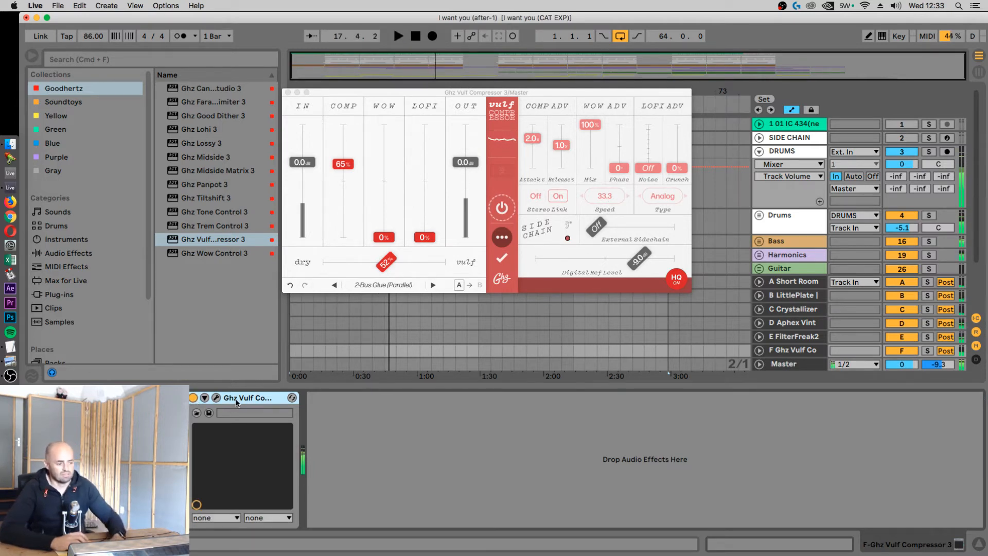
{"action": "key", "text": "Delete"}
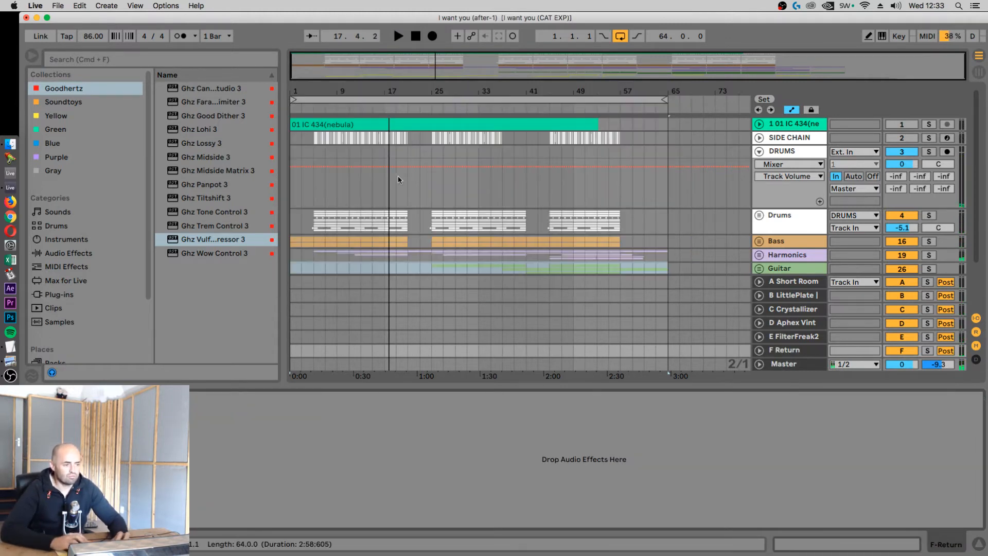
{"action": "left_click", "coordinate": [802, 151]}
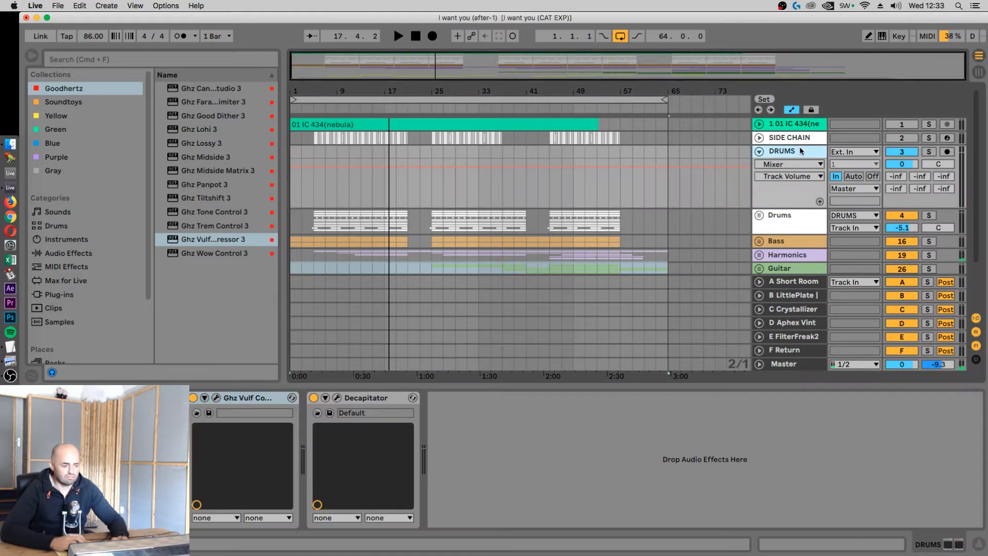
{"action": "left_click", "coordinate": [790, 365]}
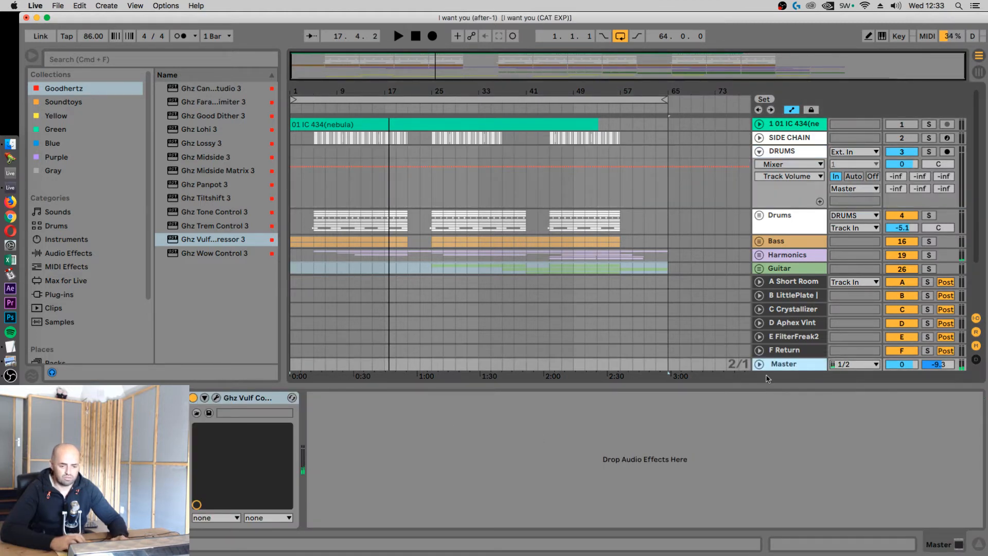
{"action": "left_click", "coordinate": [787, 351]}
{"action": "key", "text": "super+v"}
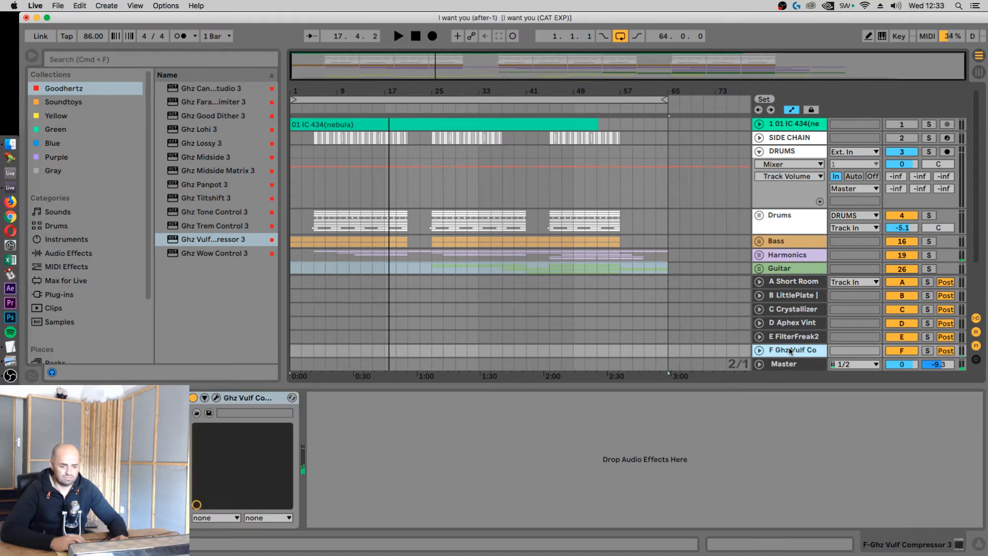
Step: Open the Master's Vulf Compressor, play from about bar 11, and compare the mix with the compressor bypassed and active
{"action": "left_click", "coordinate": [787, 364]}
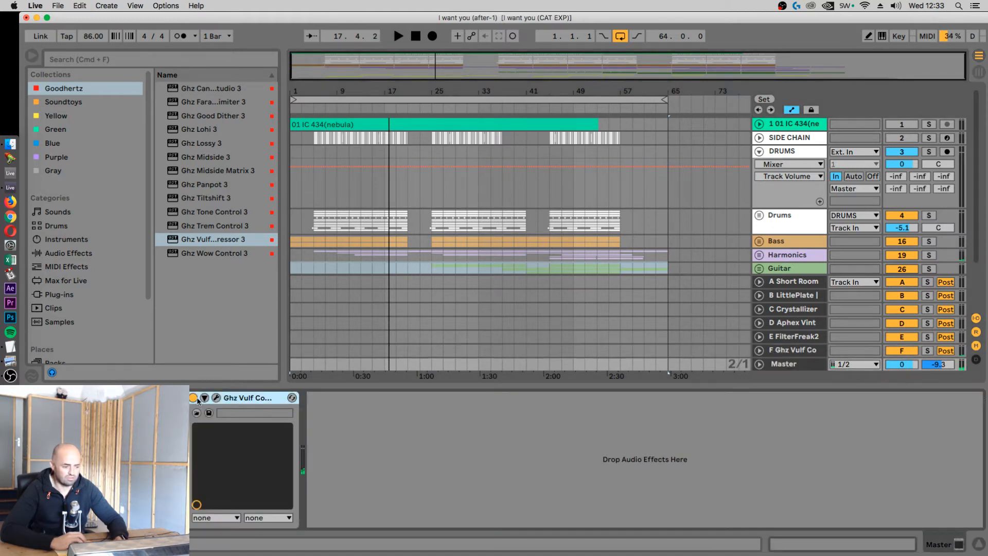
{"action": "left_click", "coordinate": [217, 400]}
{"action": "key", "text": "space"}
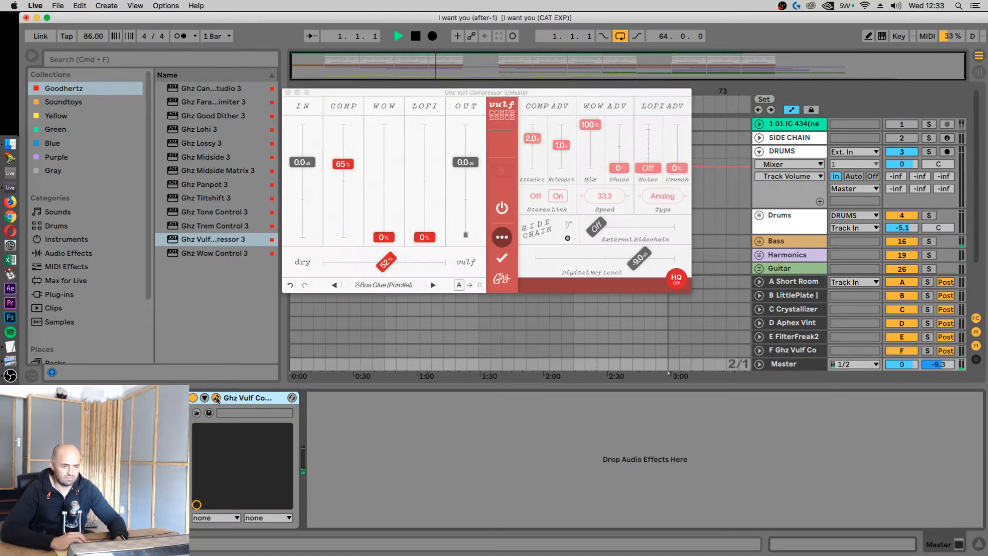
{"action": "left_click_drag", "start_coordinate": [508, 96], "coordinate": [597, 204]}
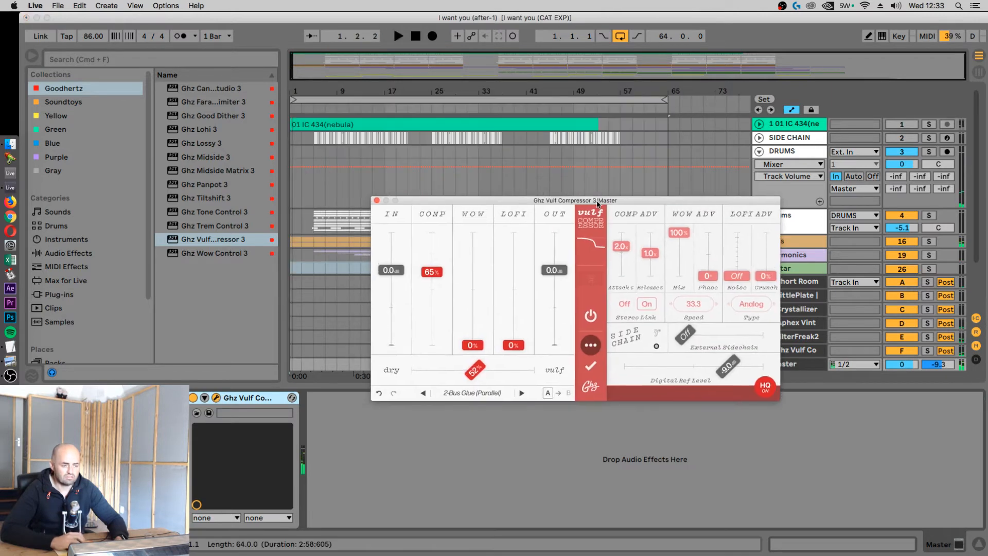
{"action": "left_click", "coordinate": [351, 187]}
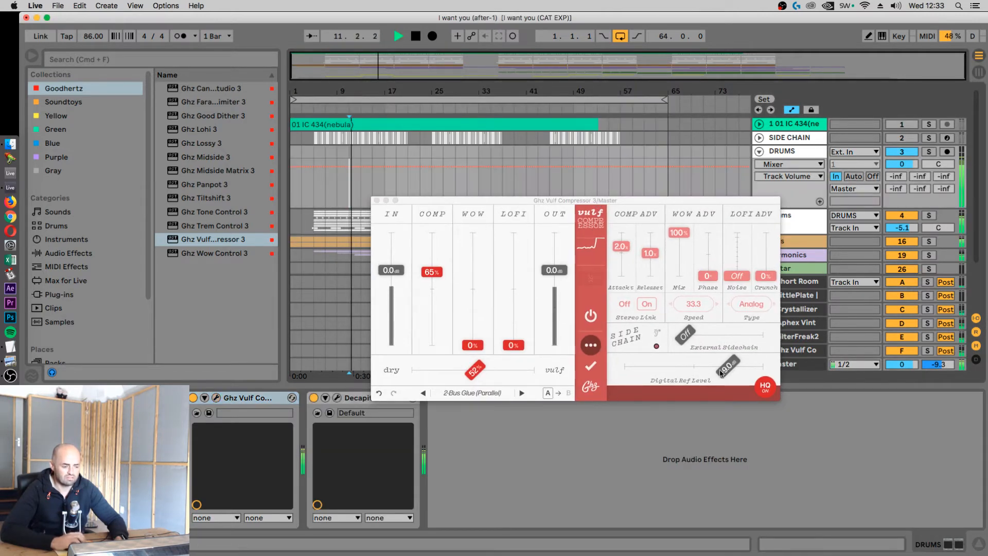
{"action": "left_click", "coordinate": [818, 364]}
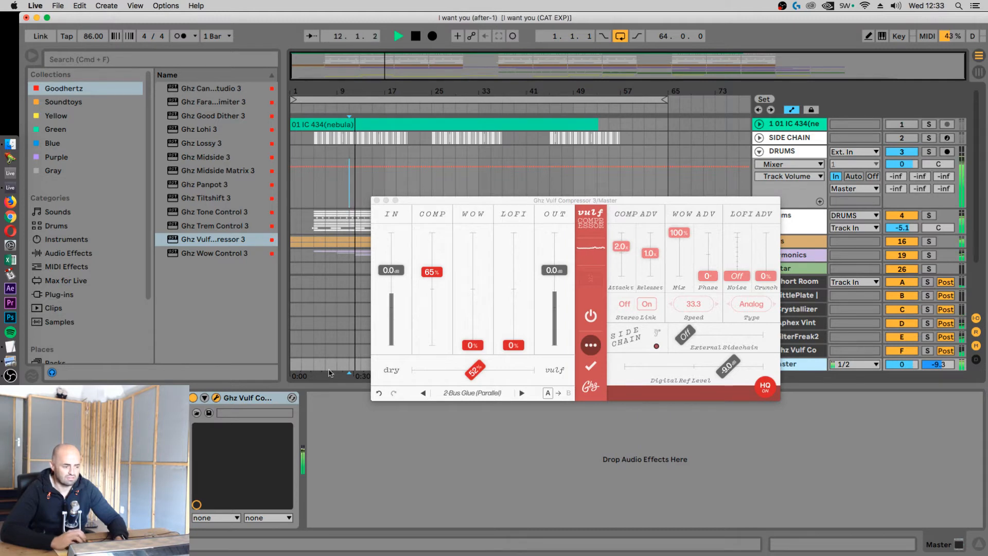
{"action": "left_click", "coordinate": [194, 398]}
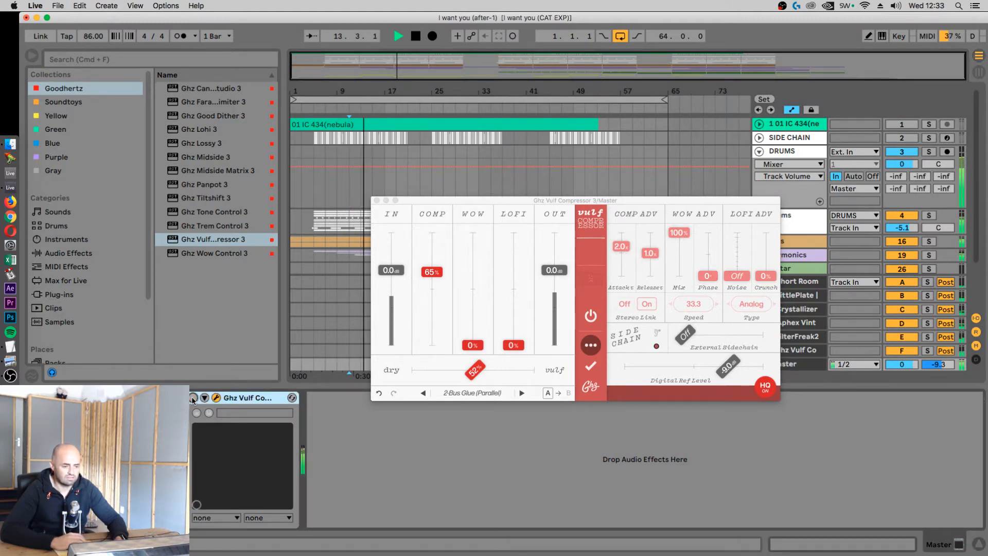
{"action": "left_click", "coordinate": [193, 398]}
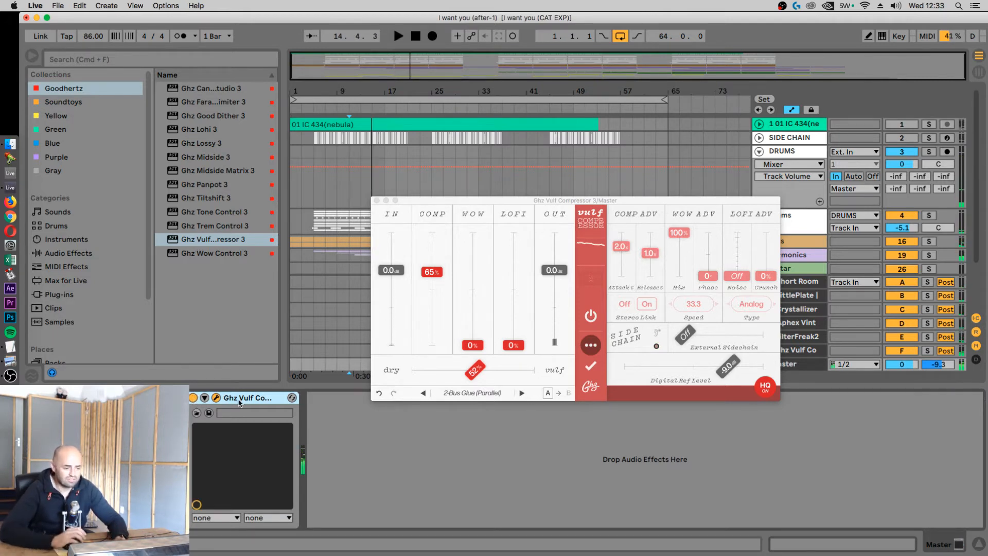
Step: Remove the Vulf Compressor from the Master and fold the DRUMS track
{"action": "key", "text": "Delete"}
{"action": "left_click", "coordinate": [191, 60]}
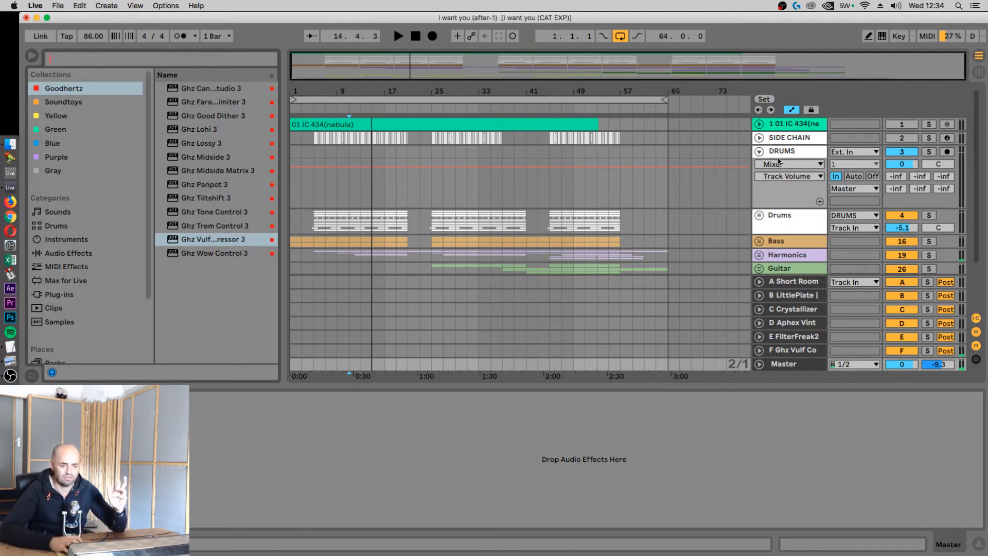
{"action": "left_click", "coordinate": [760, 152]}
{"action": "left_click", "coordinate": [774, 169]}
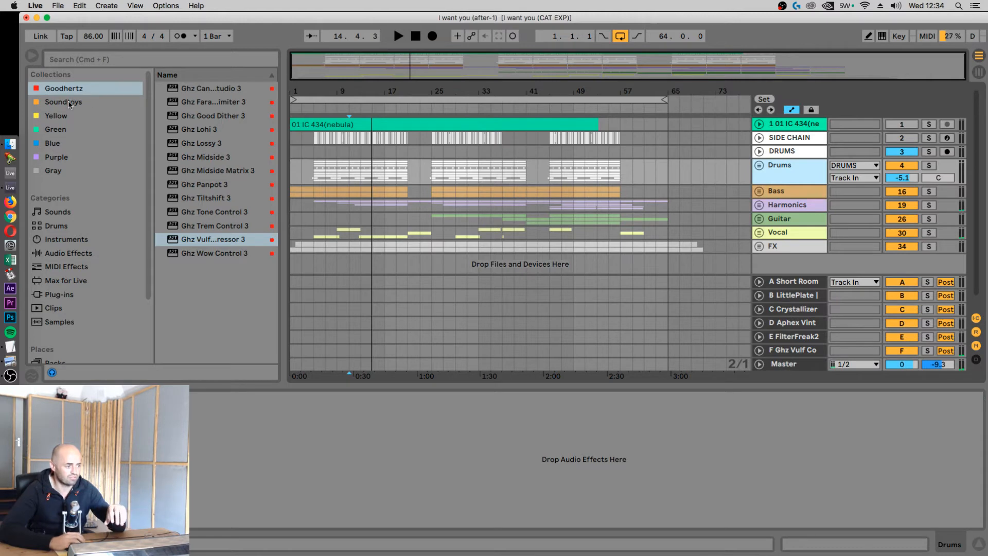
Step: Search all browser results for "api" and add the API-2500 Stereo compressor to the Master
{"action": "left_click", "coordinate": [80, 56]}
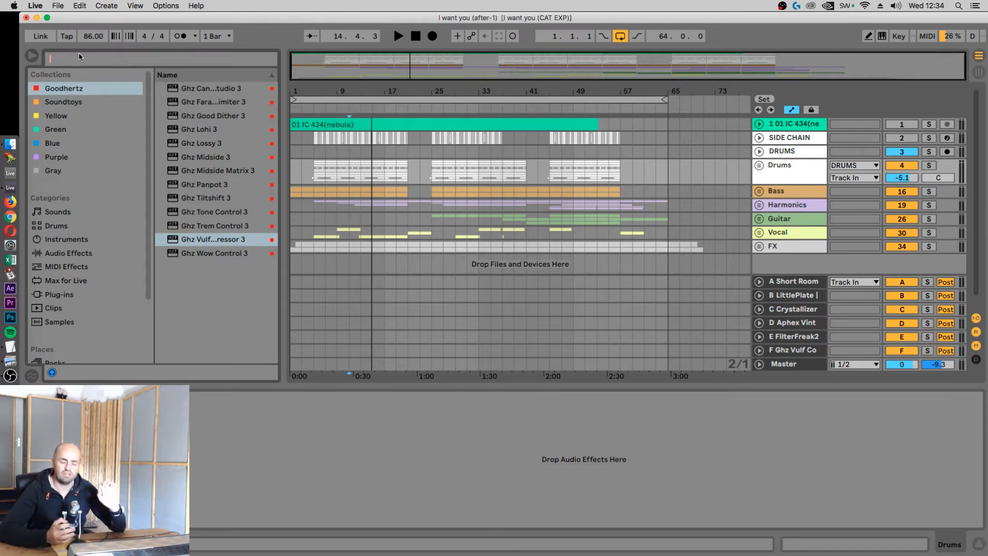
{"action": "type", "text": "api"}
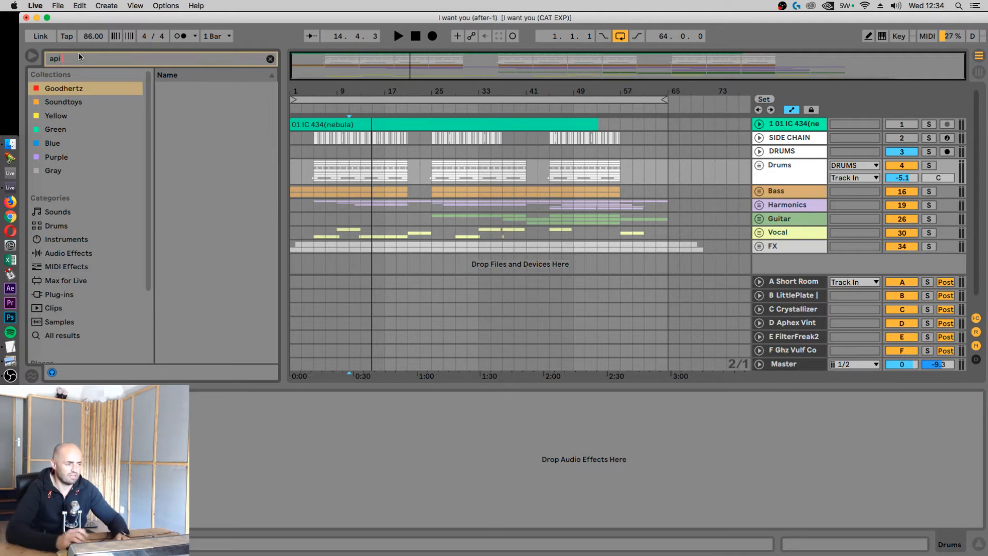
{"action": "left_click", "coordinate": [67, 337]}
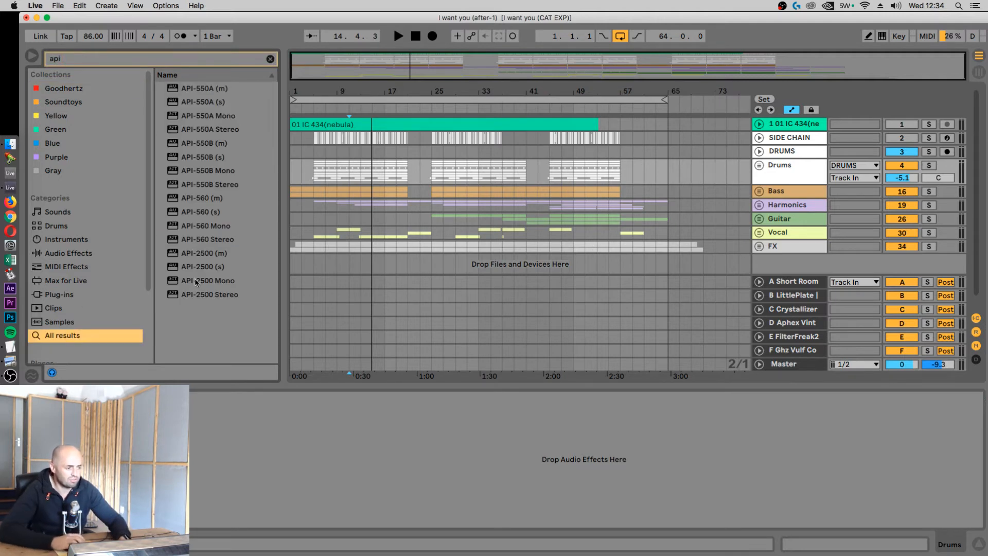
{"action": "left_click_drag", "start_coordinate": [201, 294], "coordinate": [799, 366]}
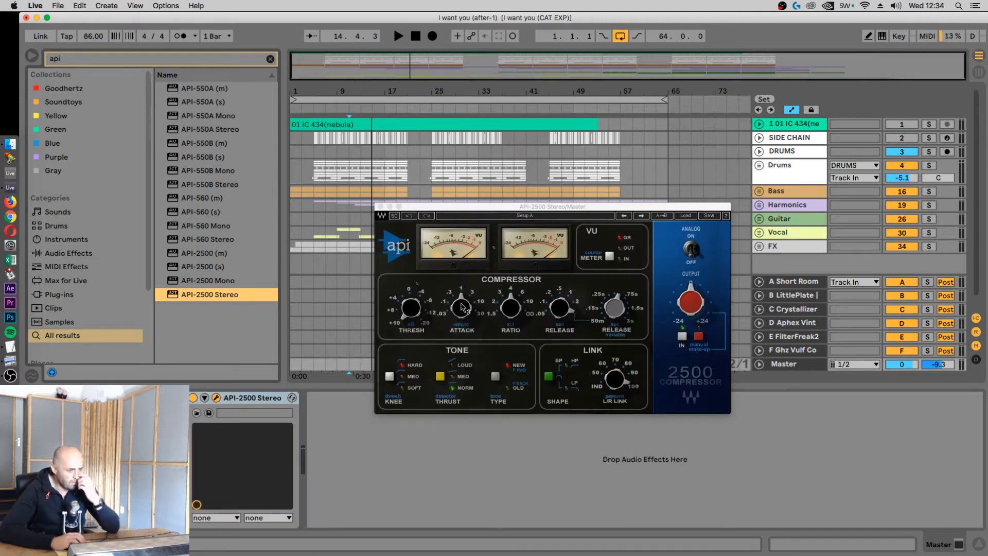
Step: On the Master's API-2500, check the attack, set the knee to Soft, use a fixed release, and adjust the threshold during playback
{"action": "left_click", "coordinate": [462, 307]}
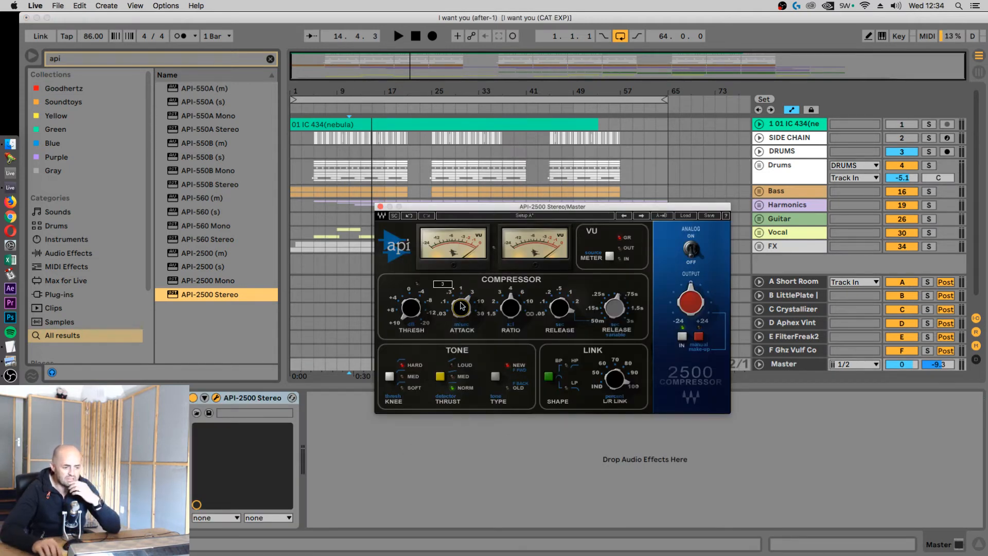
{"action": "left_click", "coordinate": [390, 378]}
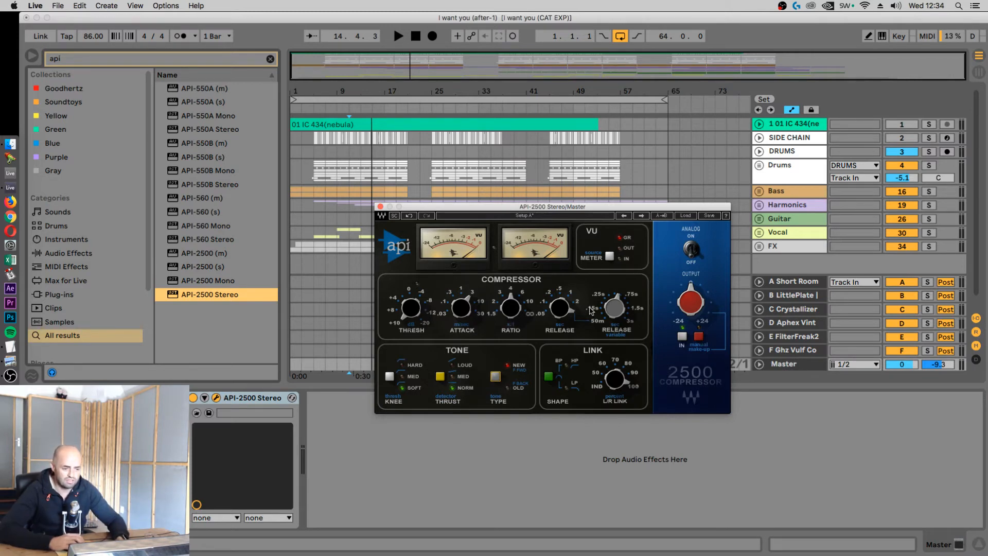
{"action": "left_click_drag", "start_coordinate": [560, 309], "coordinate": [558, 330]}
{"action": "key", "text": "space"}
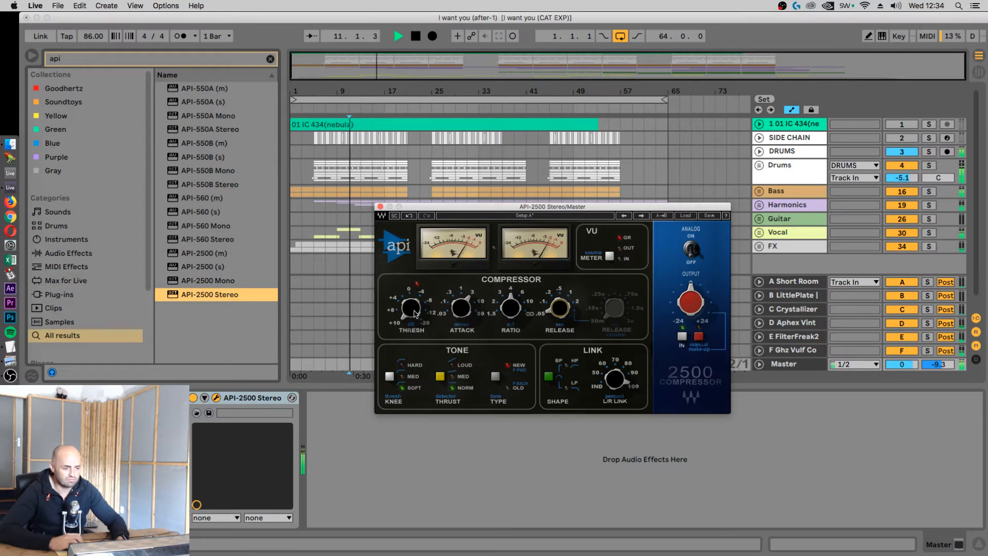
{"action": "mouse_move", "coordinate": [411, 310]}
{"action": "left_mouse_down"}
{"action": "mouse_move", "coordinate": [412, 296]}
{"action": "mouse_move", "coordinate": [417, 311]}
{"action": "left_mouse_up"}
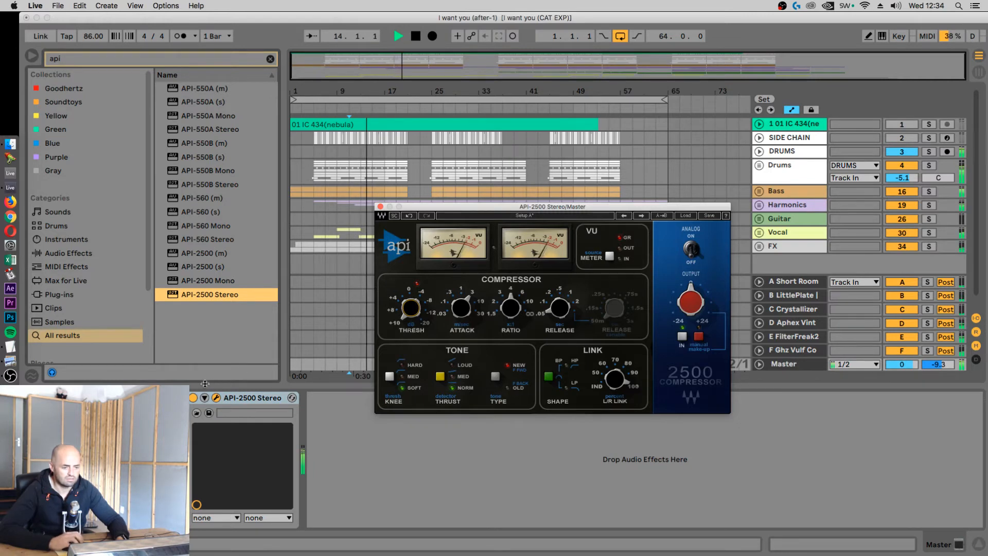
Step: Compare the mix with the API-2500 bypassed and active, and change its detector Thrust setting
{"action": "left_click", "coordinate": [193, 398]}
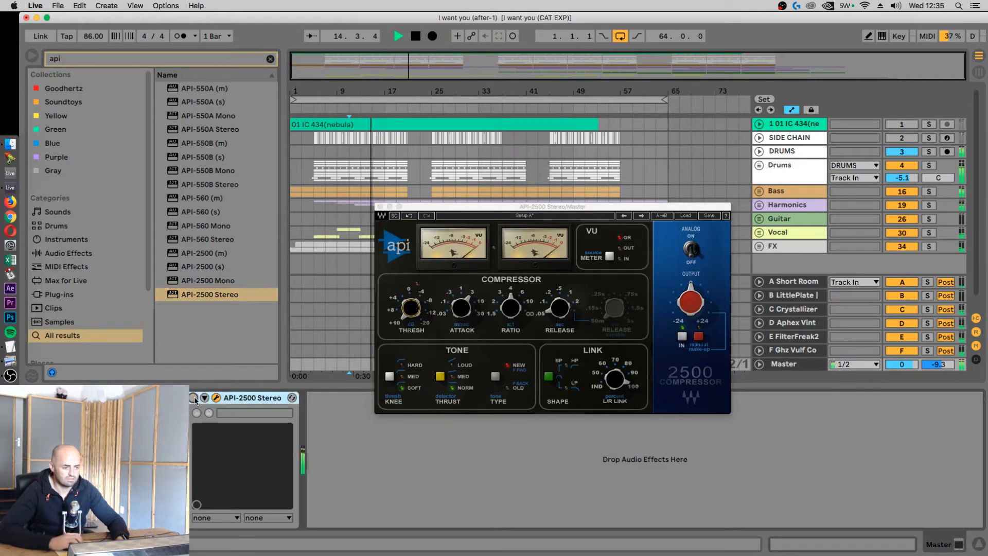
{"action": "left_click", "coordinate": [194, 398]}
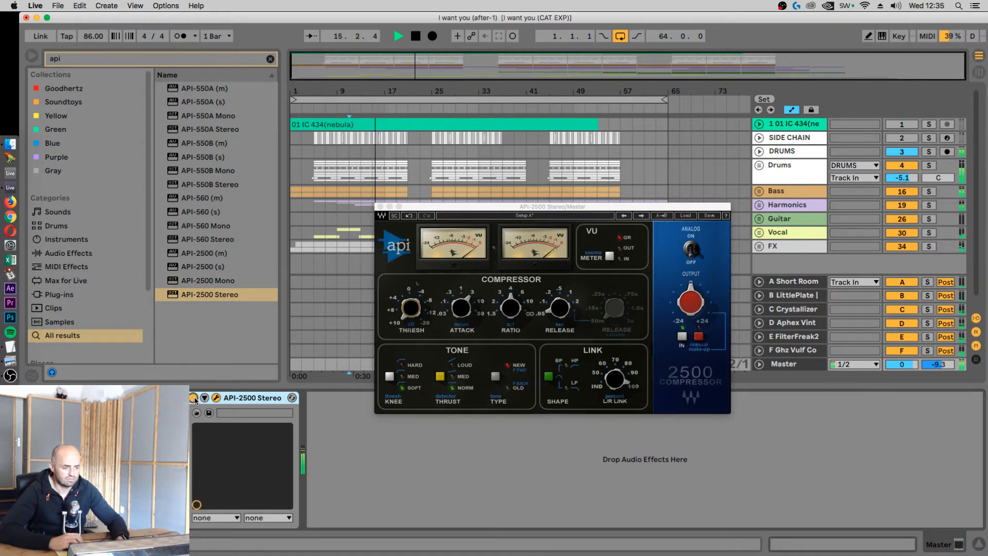
{"action": "left_click", "coordinate": [437, 379]}
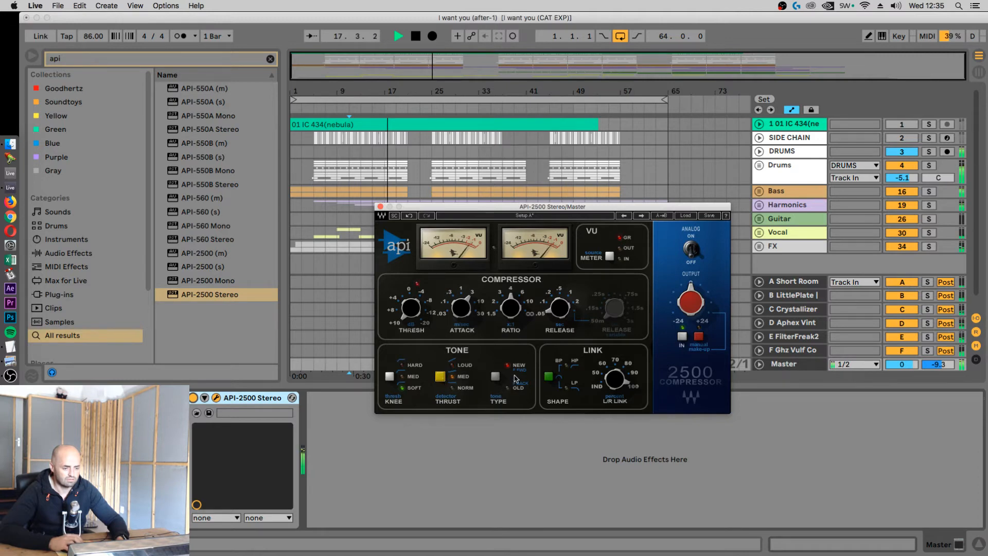
Step: Switch the Master API-2500's tone type to Old and fine-tune its threshold during playback
{"action": "left_click", "coordinate": [497, 378]}
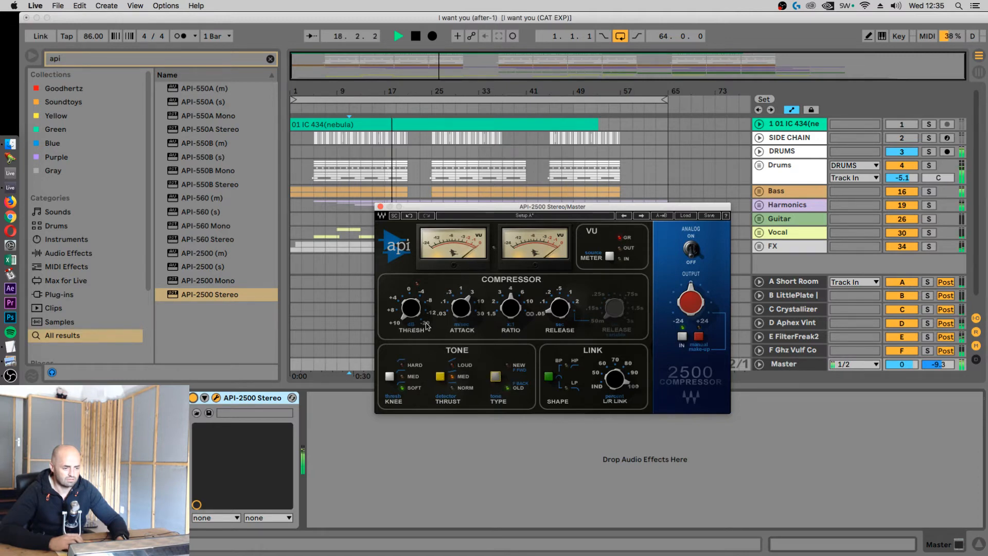
{"action": "left_click_drag", "start_coordinate": [411, 308], "coordinate": [412, 305]}
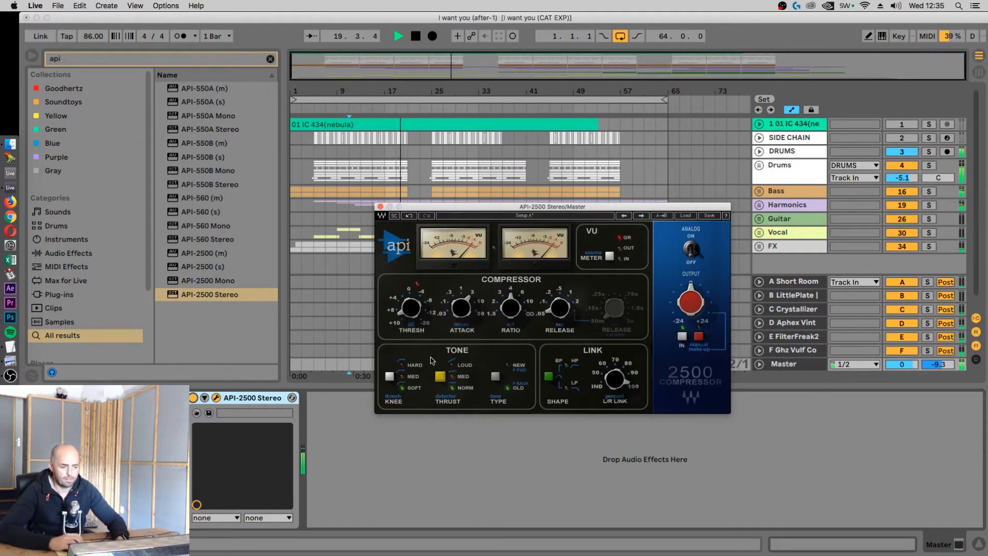
{"action": "left_click_drag", "start_coordinate": [414, 310], "coordinate": [415, 312]}
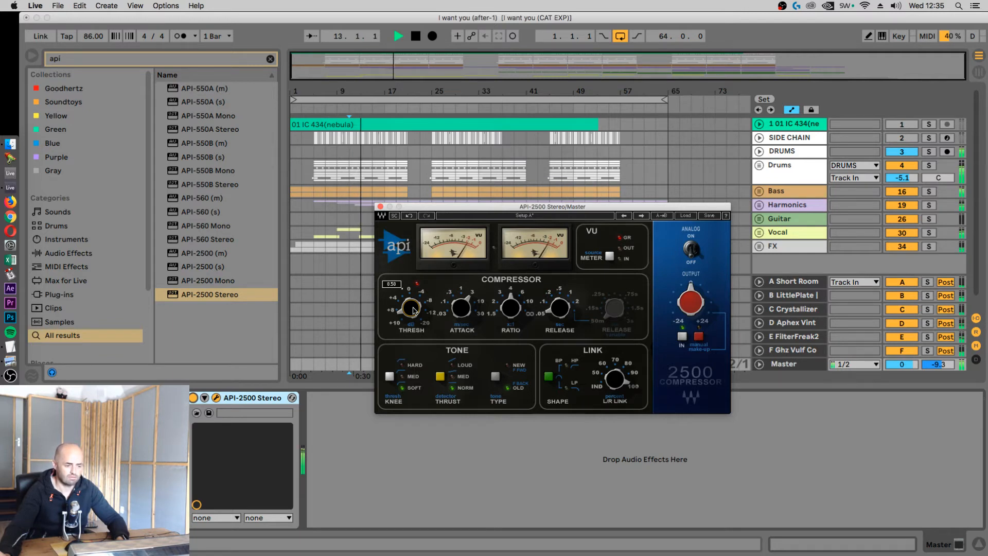
Step: Audition the API-2500's attack up to 30 ms and settle on 1 ms
{"action": "mouse_move", "coordinate": [461, 310]}
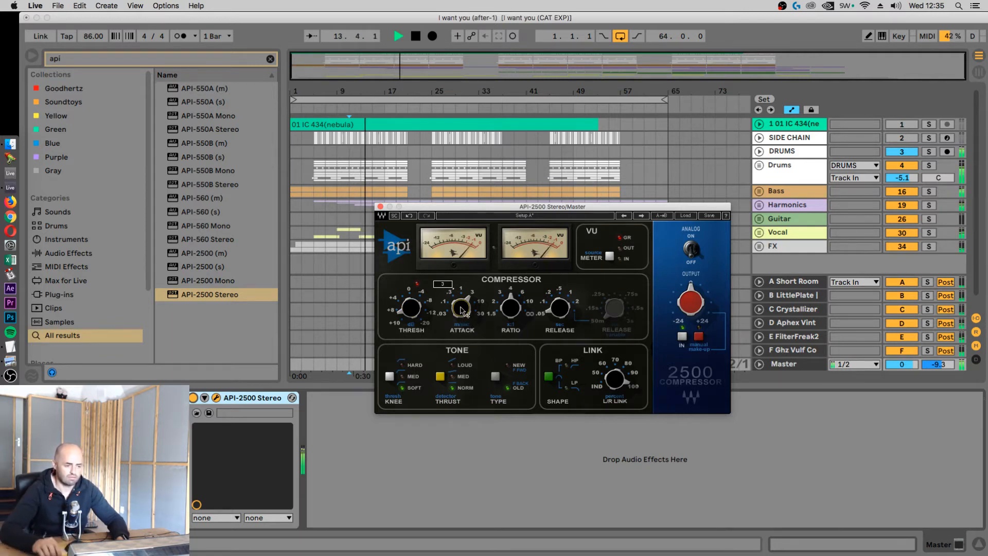
{"action": "scroll", "coordinate": [461, 310], "scroll_direction": "down", "scroll_amount": 2}
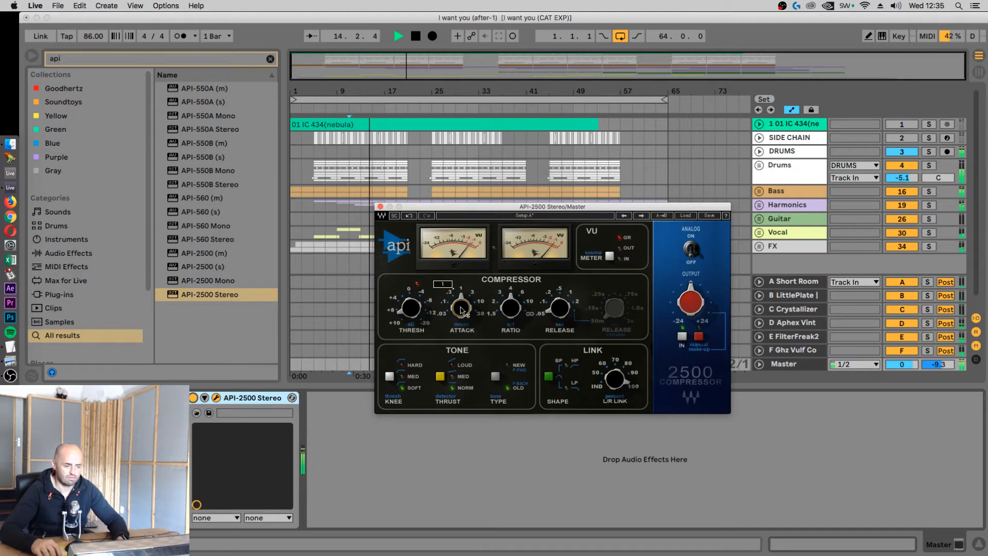
{"action": "scroll", "coordinate": [462, 310], "scroll_direction": "up", "scroll_amount": 3}
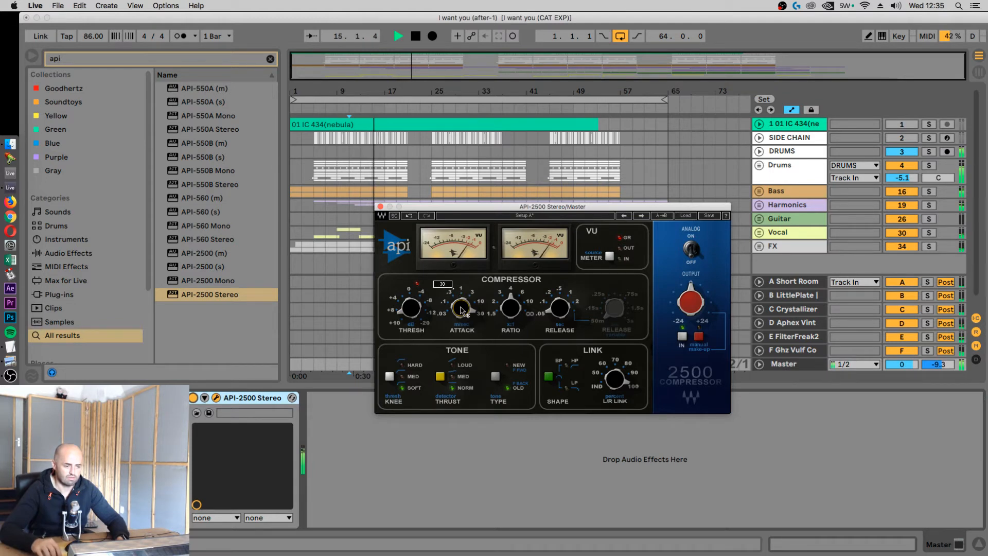
{"action": "scroll", "coordinate": [462, 311], "scroll_direction": "down", "scroll_amount": 3}
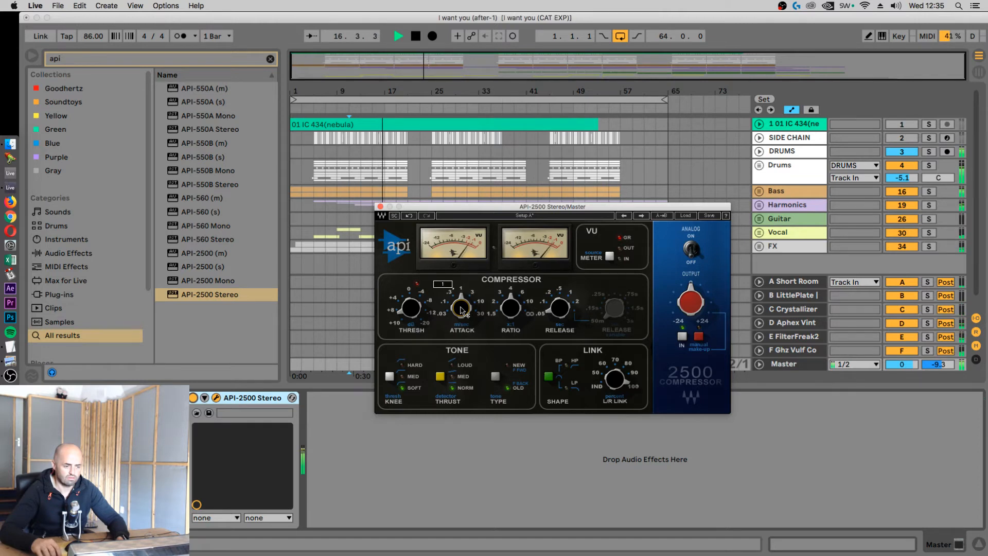
Step: Set the API-2500's threshold to about 9.25 dB, stop playback and close the plug-in window
{"action": "left_click_drag", "start_coordinate": [410, 308], "coordinate": [412, 310]}
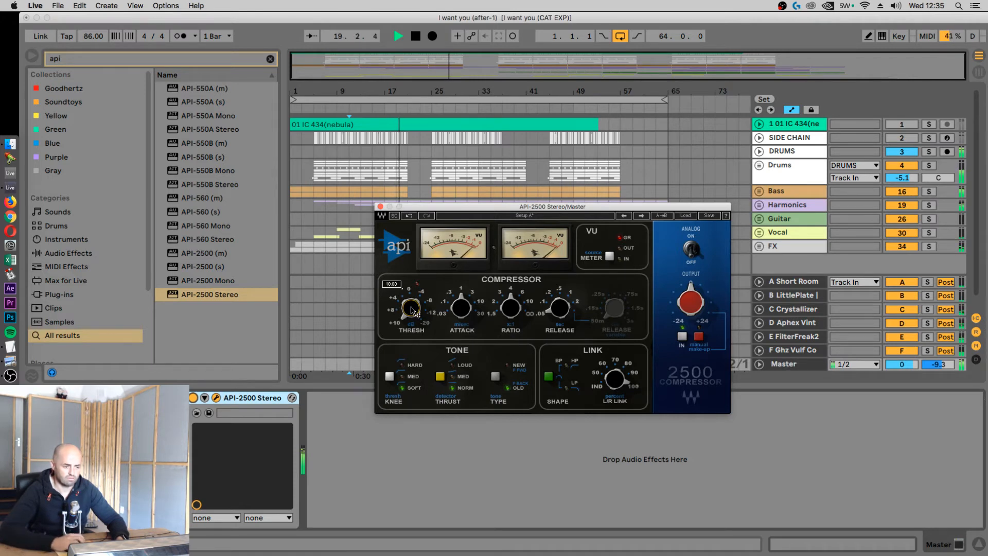
{"action": "left_click_drag", "start_coordinate": [412, 310], "coordinate": [408, 317]}
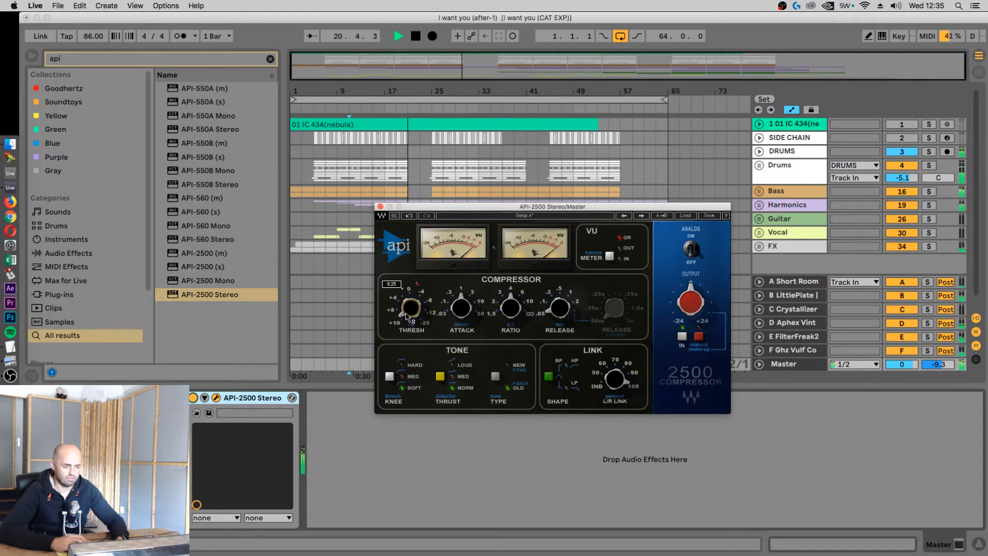
{"action": "key", "text": "space"}
{"action": "left_click", "coordinate": [380, 206]}
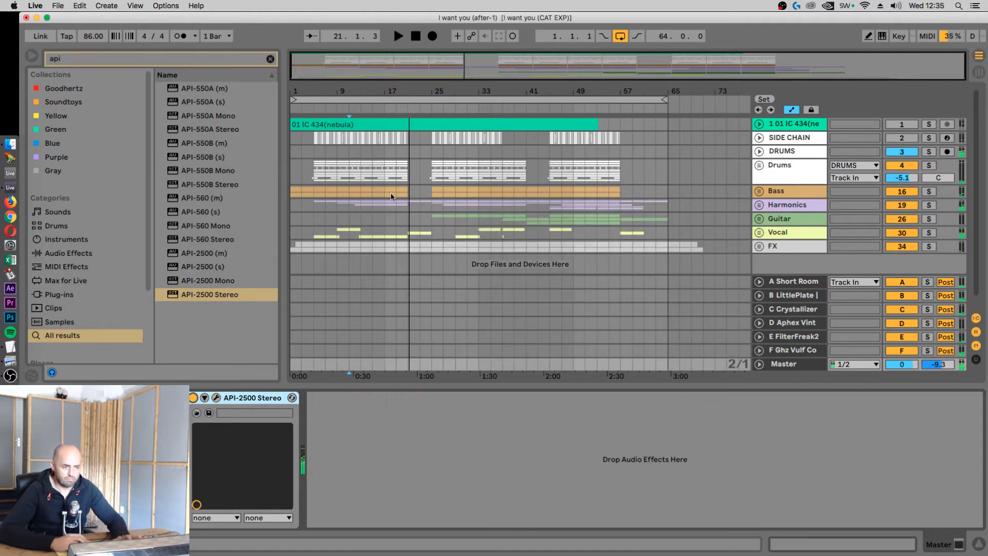
Step: Play the song from bar 45, lower the DRUMS track volume to -1.0 dB, and fold the track again
{"action": "left_click", "coordinate": [548, 200]}
{"action": "key", "text": "space"}
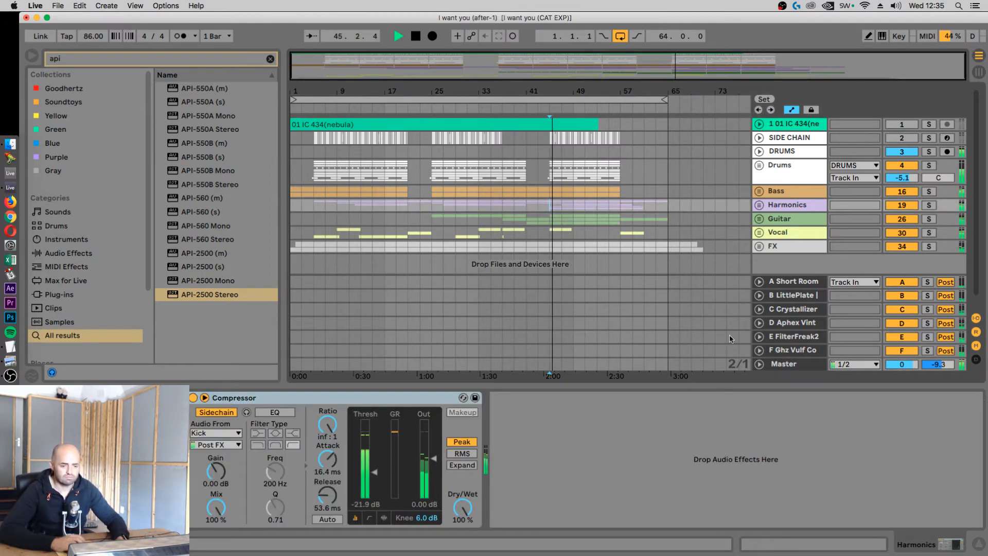
{"action": "left_click", "coordinate": [794, 364]}
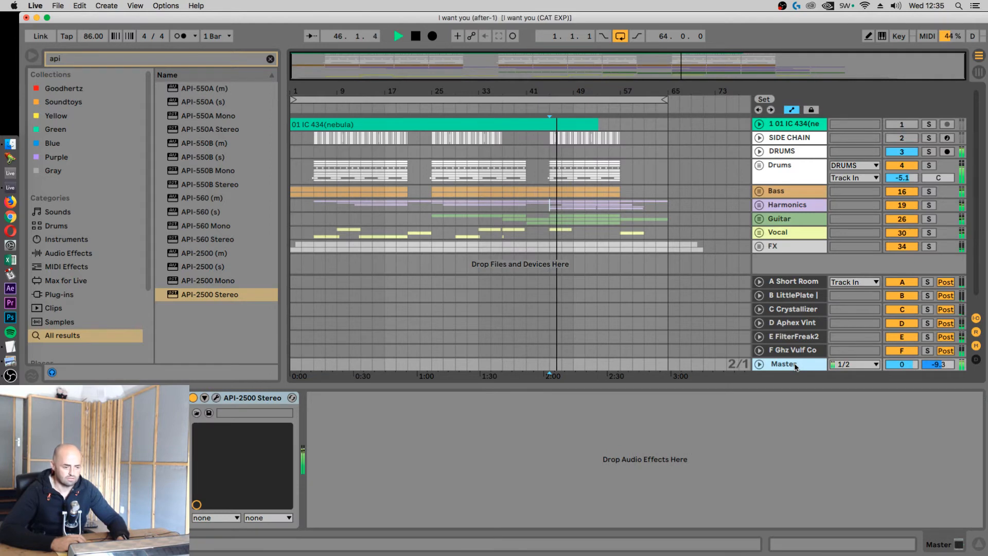
{"action": "left_click", "coordinate": [759, 151]}
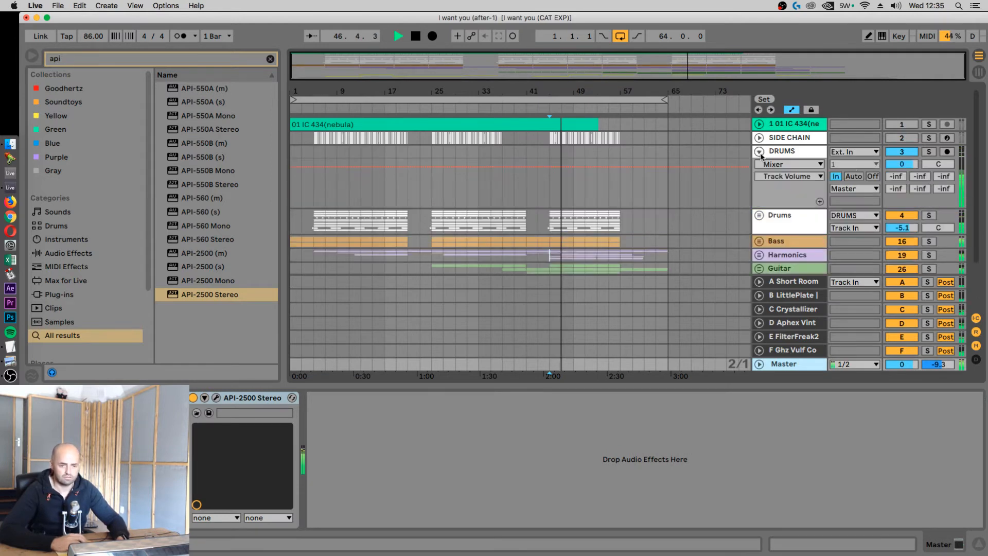
{"action": "key", "text": "Down"}
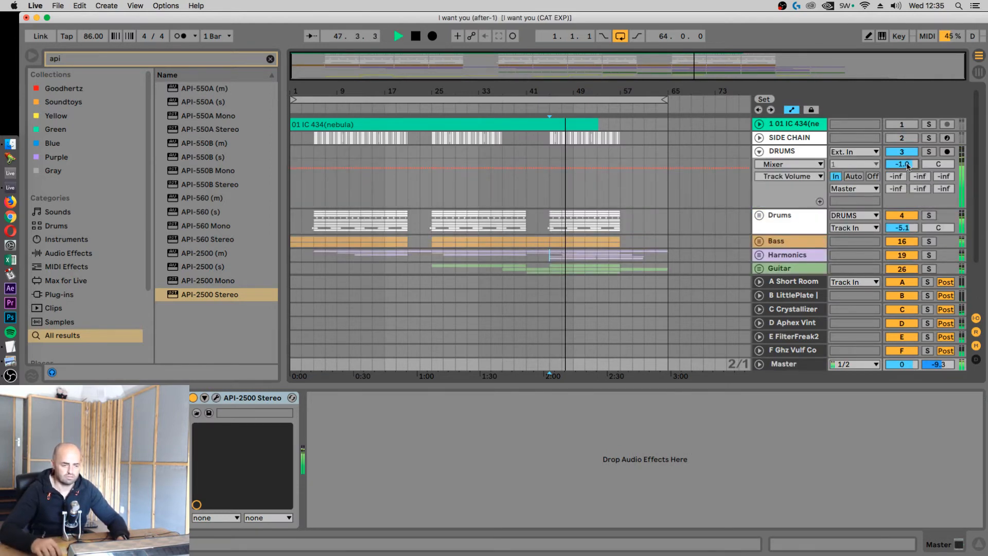
{"action": "key", "text": "Up"}
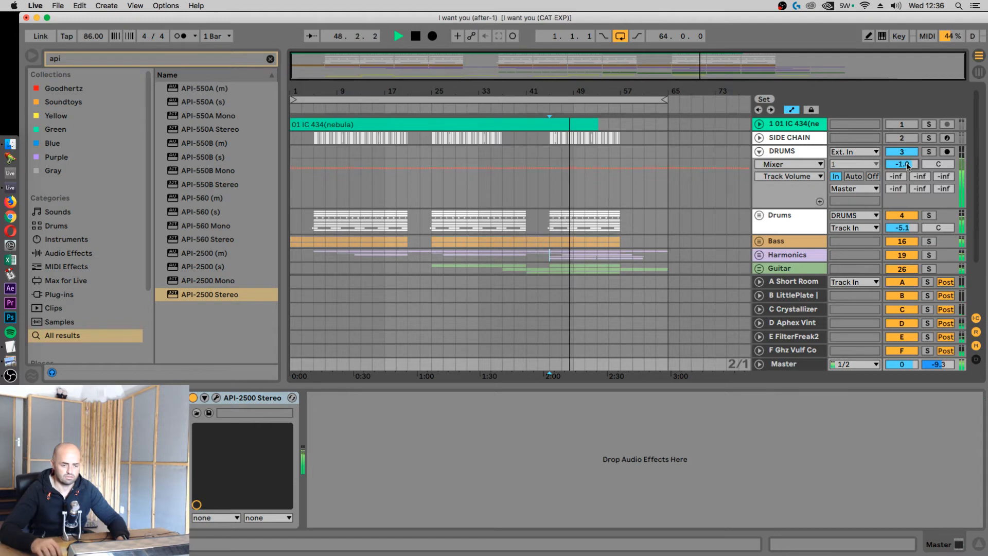
{"action": "key", "text": "space"}
{"action": "left_click", "coordinate": [759, 152]}
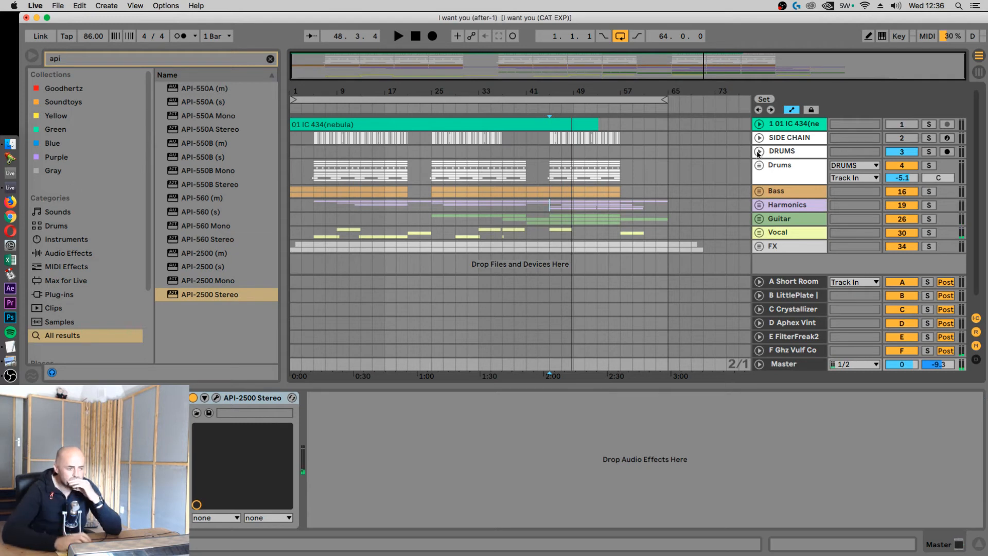
Step: Loop the four bars starting at bar 5 and start playback
{"action": "left_click_drag", "start_coordinate": [317, 206], "coordinate": [338, 207]}
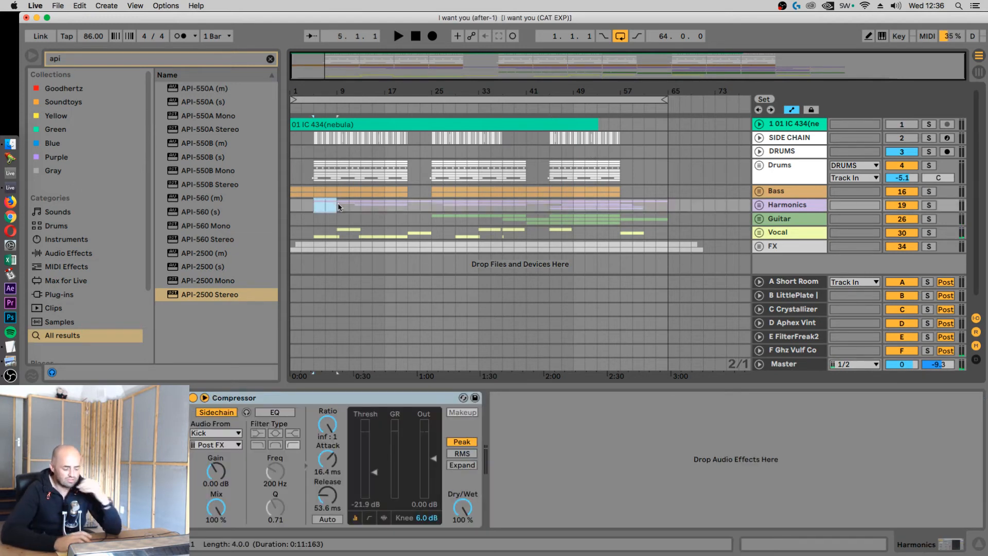
{"action": "key", "text": "super+l"}
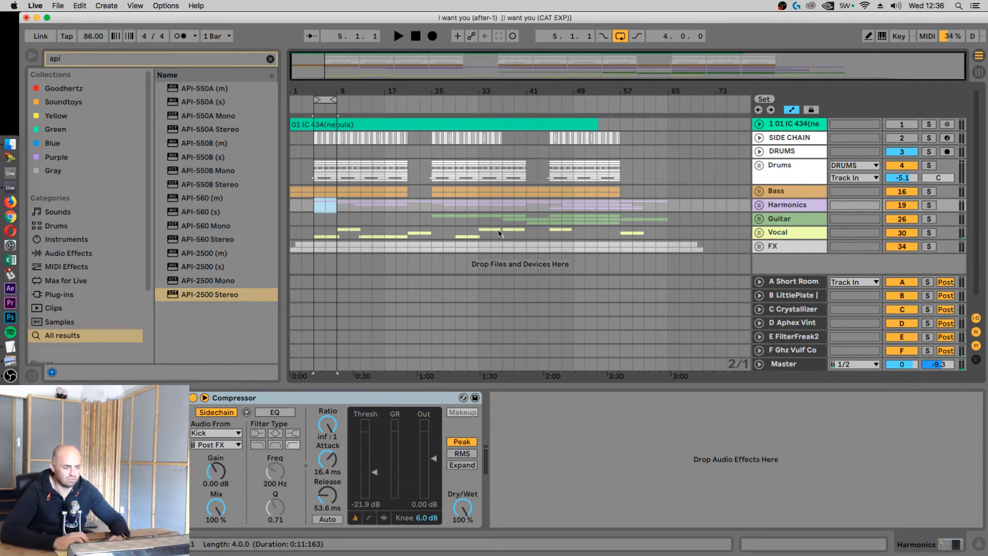
{"action": "key", "text": "space"}
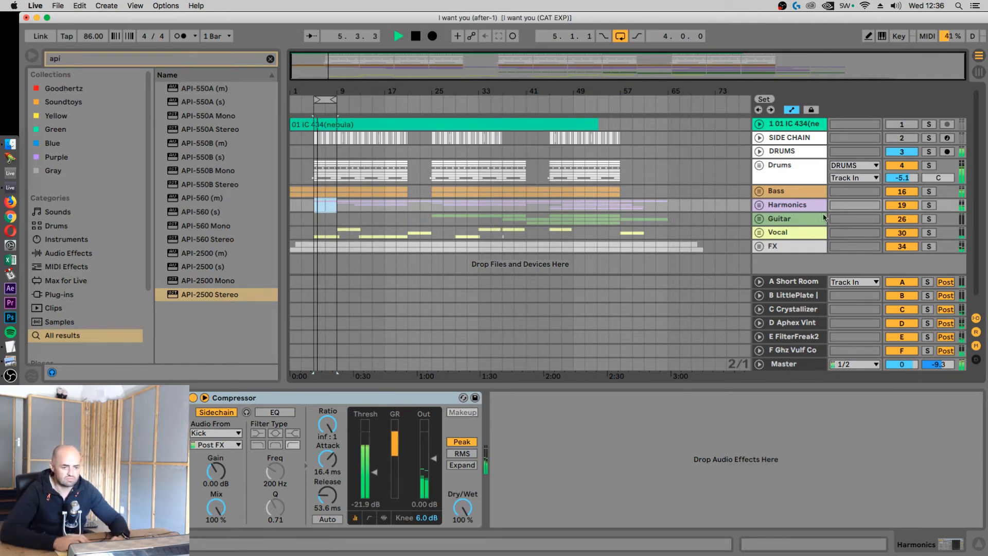
Step: Listen to the loop with the Harmonics and FX groups muted and reactivated
{"action": "left_click", "coordinate": [902, 205]}
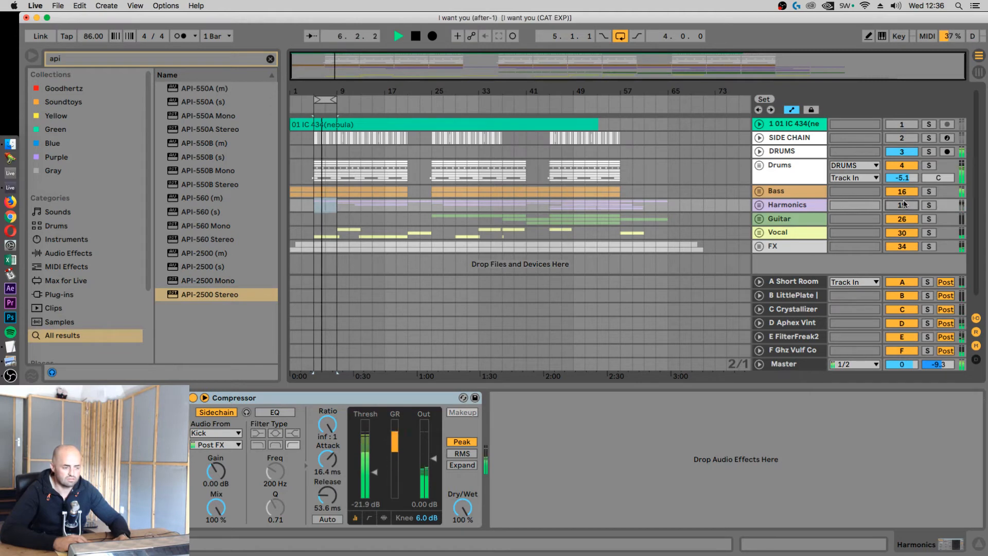
{"action": "left_click", "coordinate": [905, 247]}
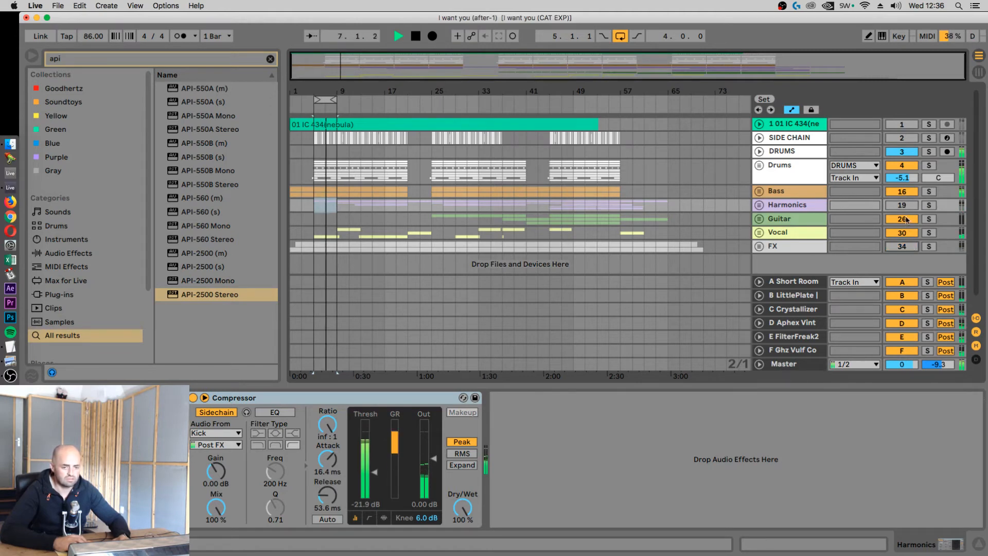
{"action": "left_click", "coordinate": [902, 205]}
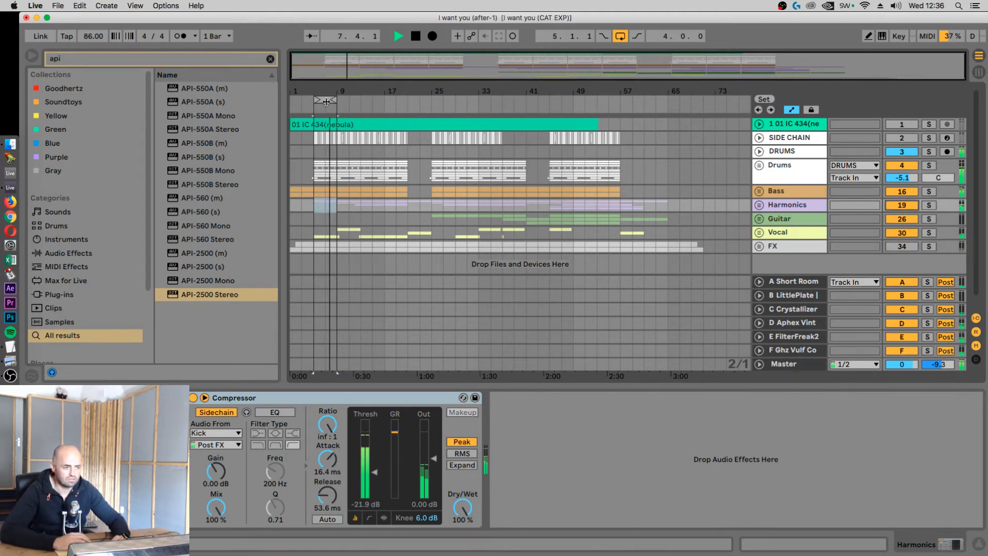
Step: Move the four-bar loop to bar 9, unfold the Harmonics group, and mute its Lead track
{"action": "left_click_drag", "start_coordinate": [326, 101], "coordinate": [349, 100]}
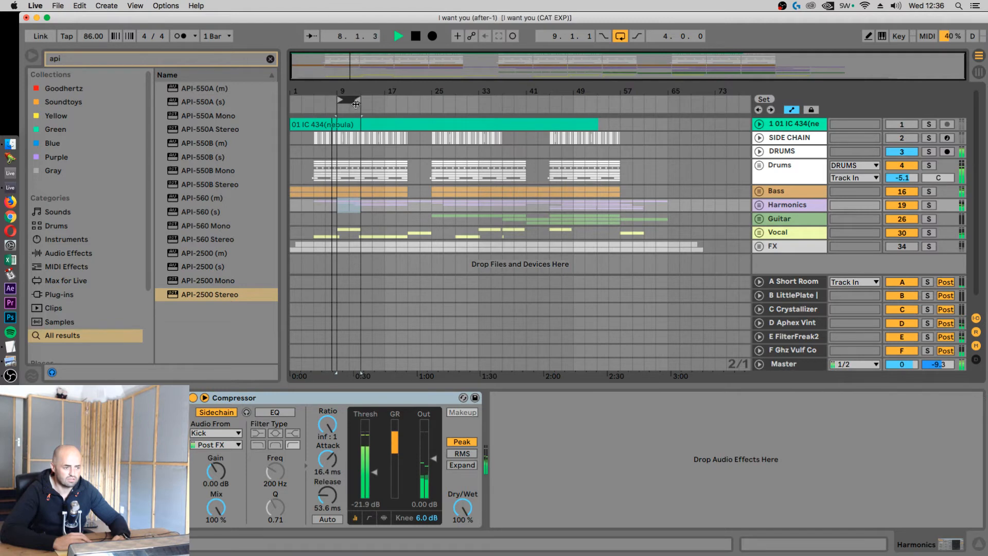
{"action": "left_click", "coordinate": [759, 205]}
{"action": "scroll", "coordinate": [761, 221], "scroll_direction": "down", "scroll_amount": 3}
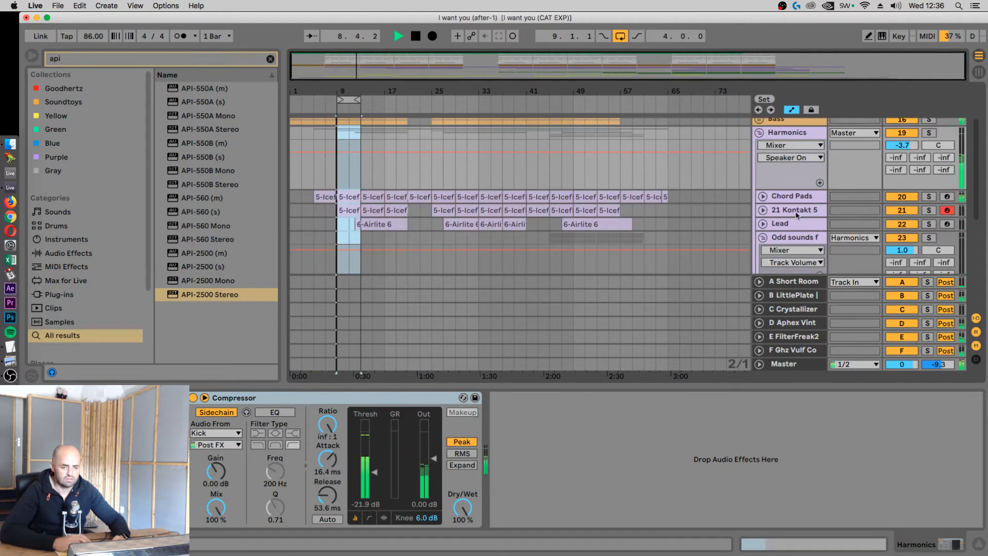
{"action": "left_click", "coordinate": [763, 225]}
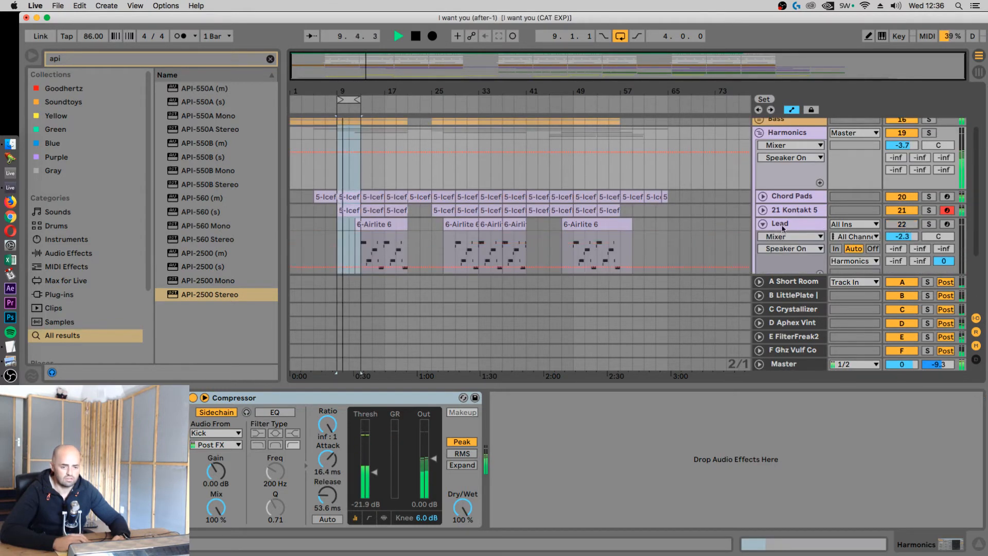
{"action": "left_click", "coordinate": [762, 224]}
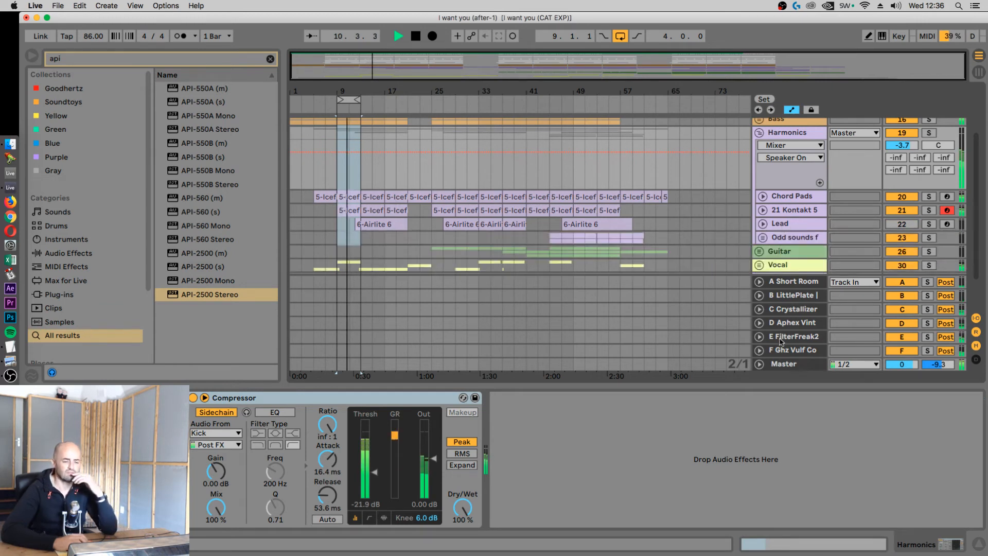
Step: Deactivate return track F and compare the mix with the Master's API-2500 bypassed and active
{"action": "left_click", "coordinate": [783, 364]}
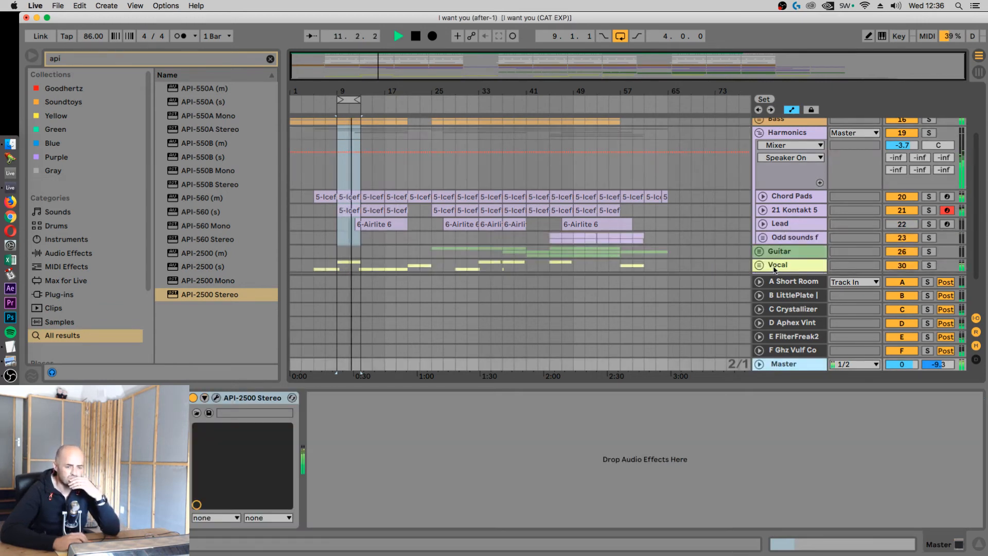
{"action": "left_click", "coordinate": [904, 351]}
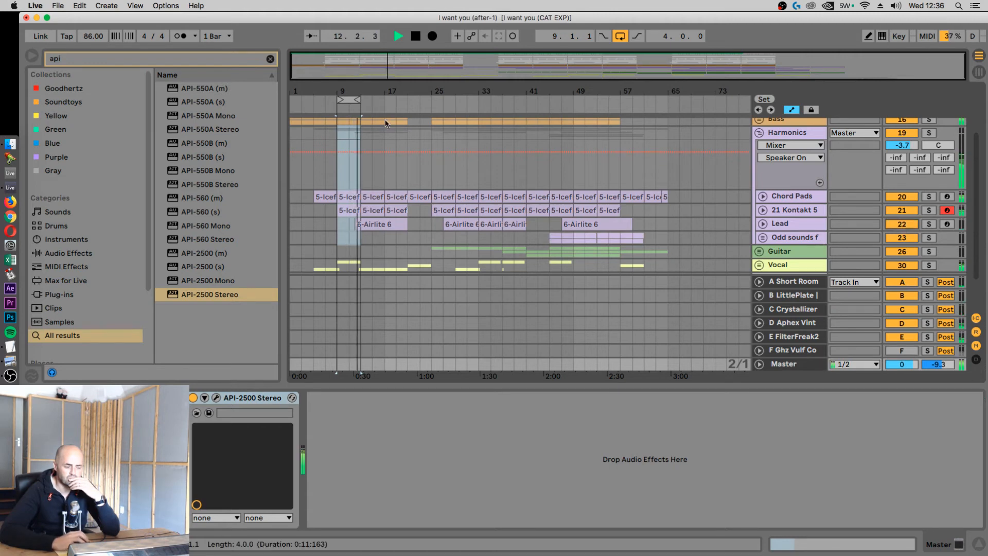
{"action": "left_click", "coordinate": [193, 398]}
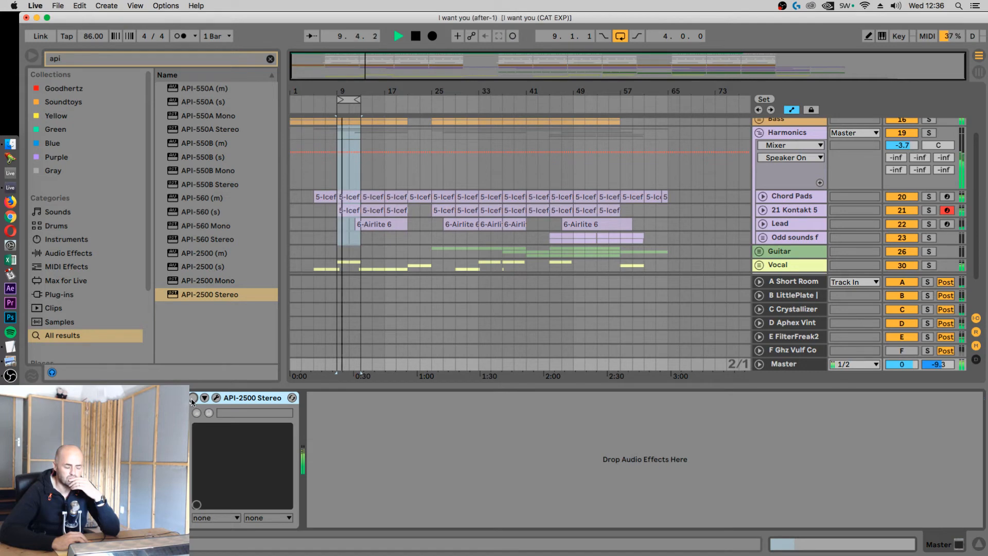
{"action": "left_click", "coordinate": [193, 398]}
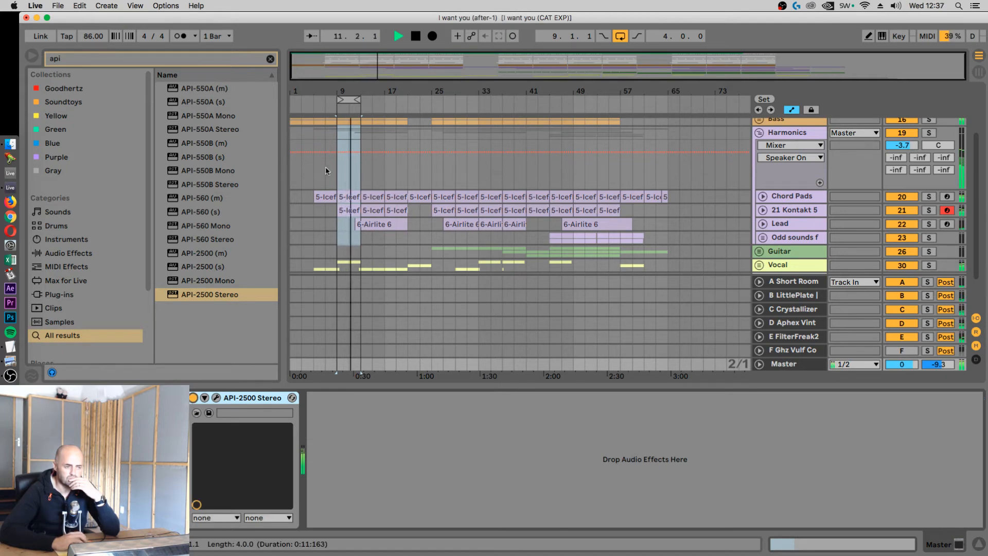
Step: Extend the loop to 12 bars, review the Lead track's device chain, and move the loop to start at bar 27
{"action": "left_click_drag", "start_coordinate": [364, 102], "coordinate": [404, 102]}
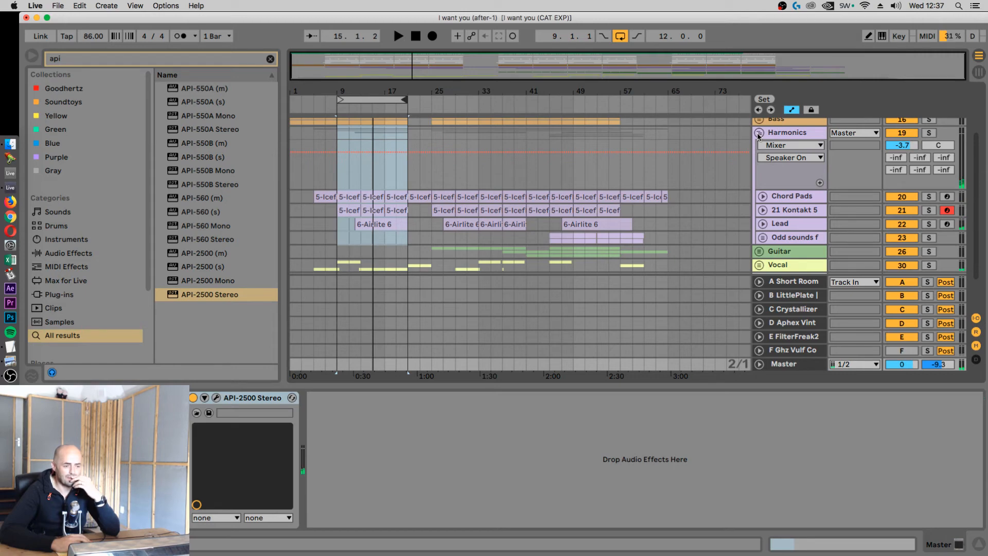
{"action": "left_click", "coordinate": [777, 223]}
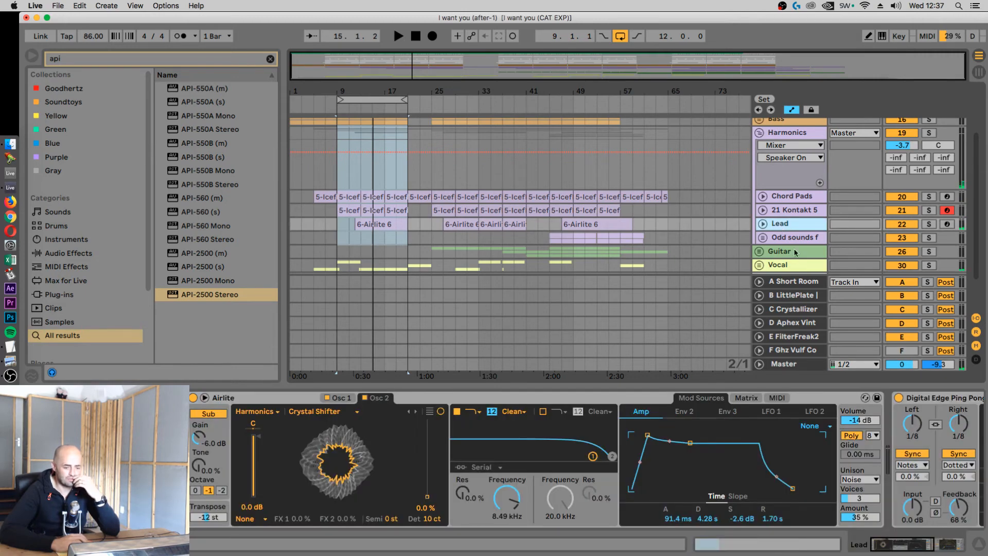
{"action": "left_click_drag", "start_coordinate": [908, 544], "coordinate": [961, 547]}
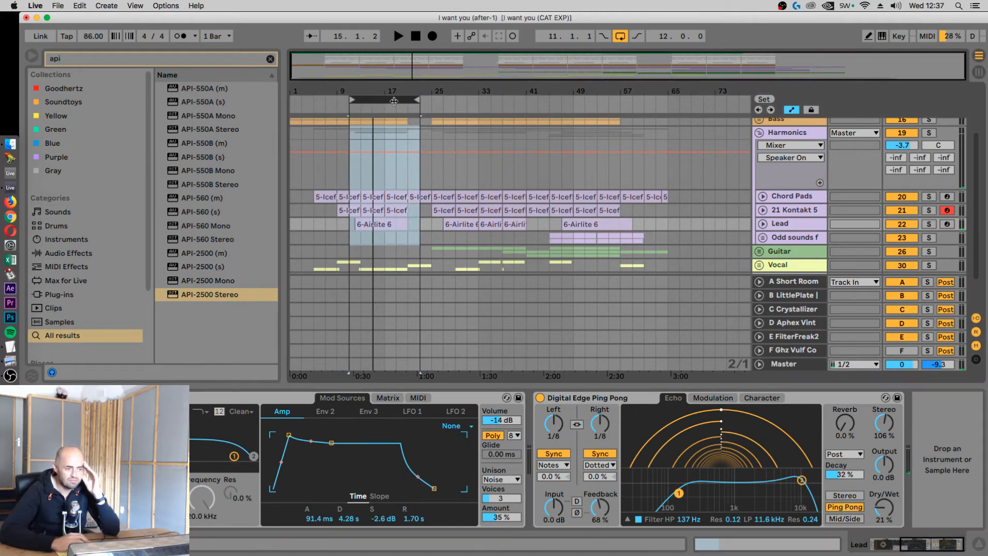
{"action": "left_click_drag", "start_coordinate": [380, 102], "coordinate": [477, 109]}
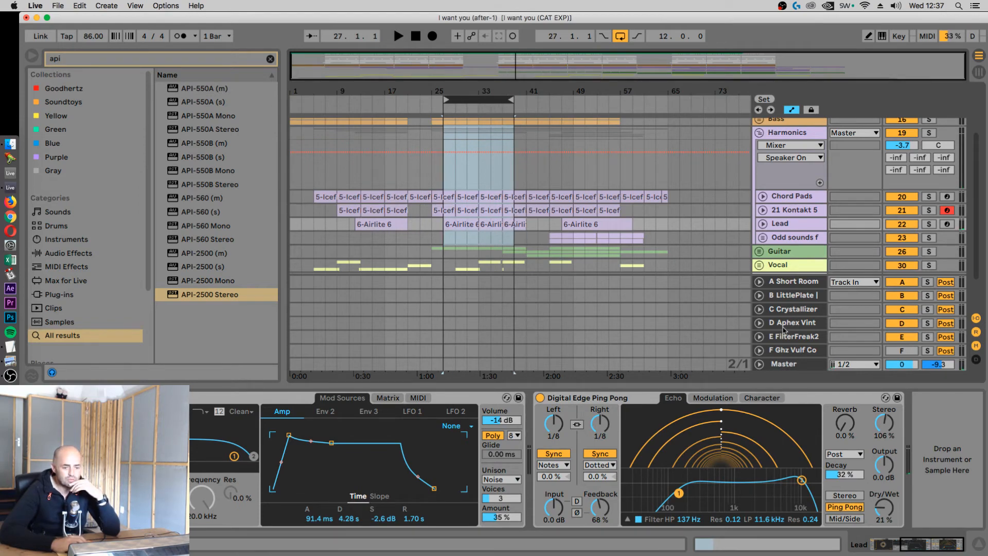
Step: Map key 1 to the on/off switch of the Master's API-2500 Stereo, in addition to the reference track's solo
{"action": "left_click", "coordinate": [788, 367]}
{"action": "key", "text": "super+k"}
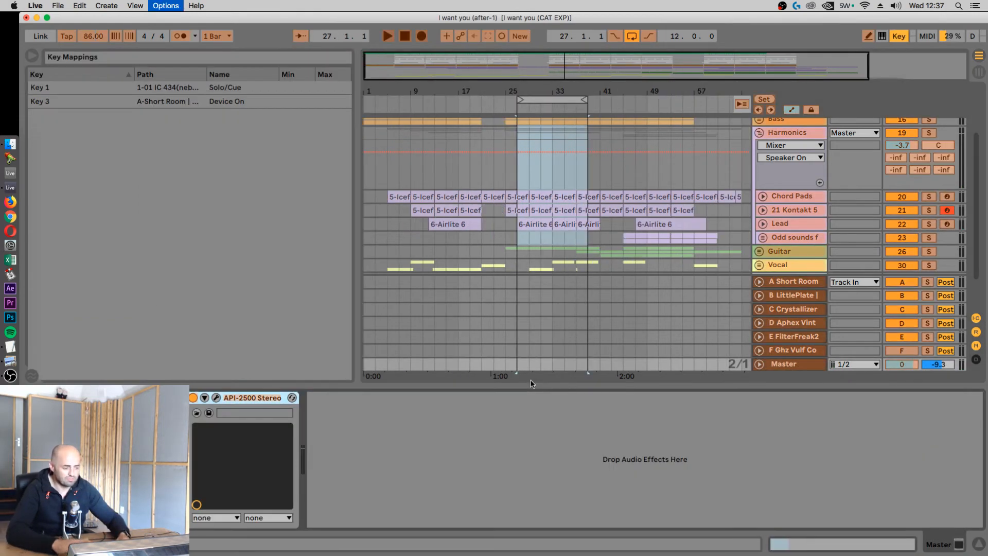
{"action": "left_click", "coordinate": [195, 398]}
{"action": "key", "text": "1"}
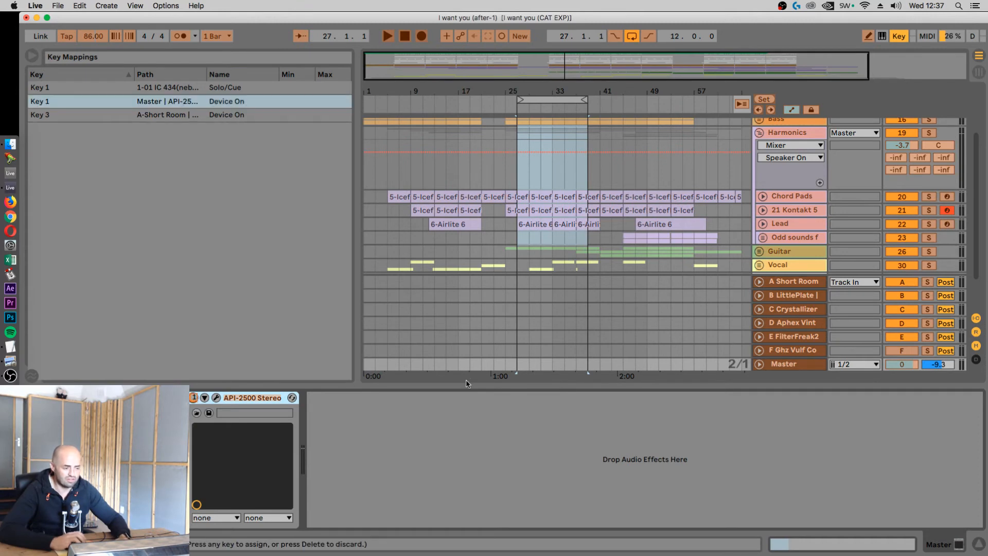
{"action": "scroll", "coordinate": [823, 232], "scroll_direction": "up", "scroll_amount": 3}
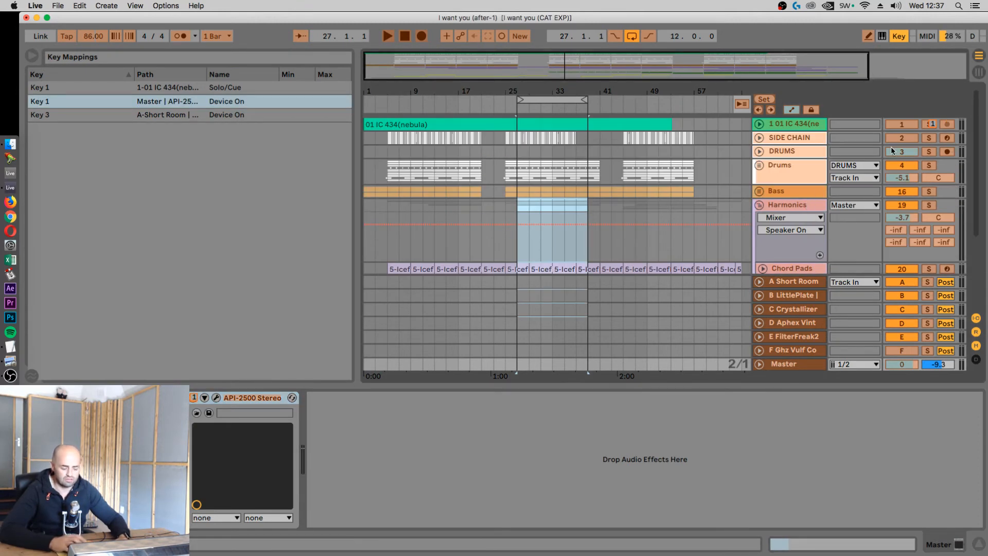
{"action": "key", "text": "super+k"}
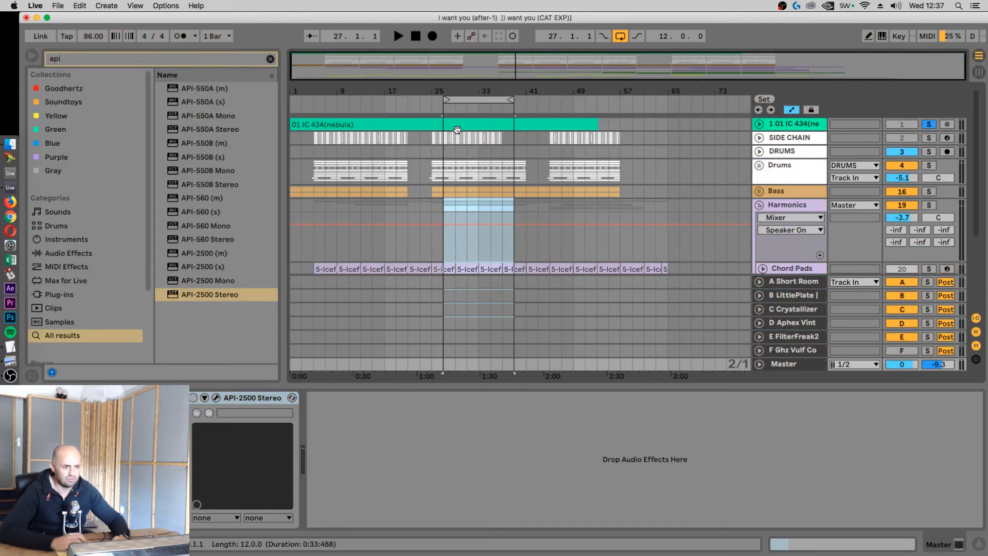
Step: Fold the Harmonics group, unfold the 01 IC 434(nebula) reference track, and play it with the 12-bar loop starting at bar 15
{"action": "left_click", "coordinate": [758, 204]}
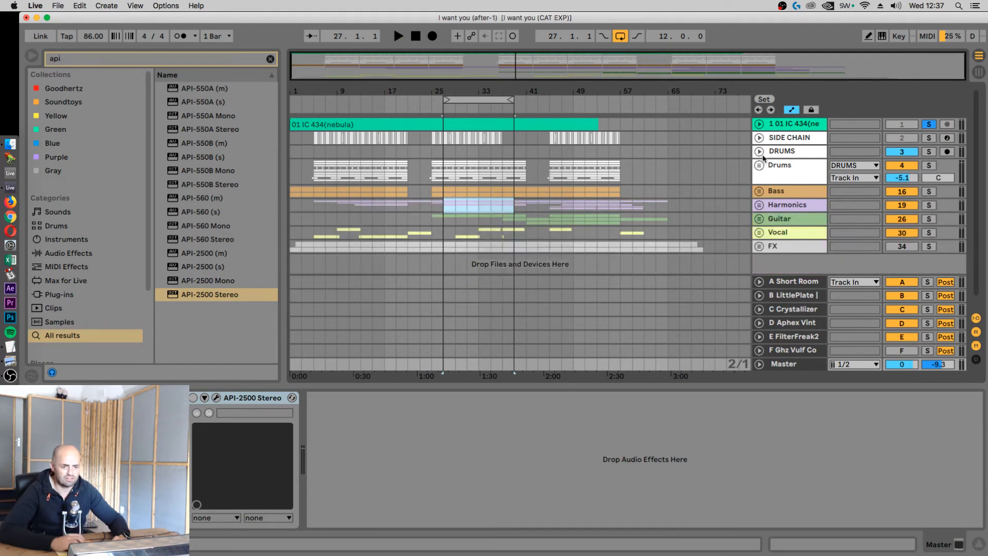
{"action": "left_click", "coordinate": [759, 124]}
{"action": "left_click", "coordinate": [451, 170]}
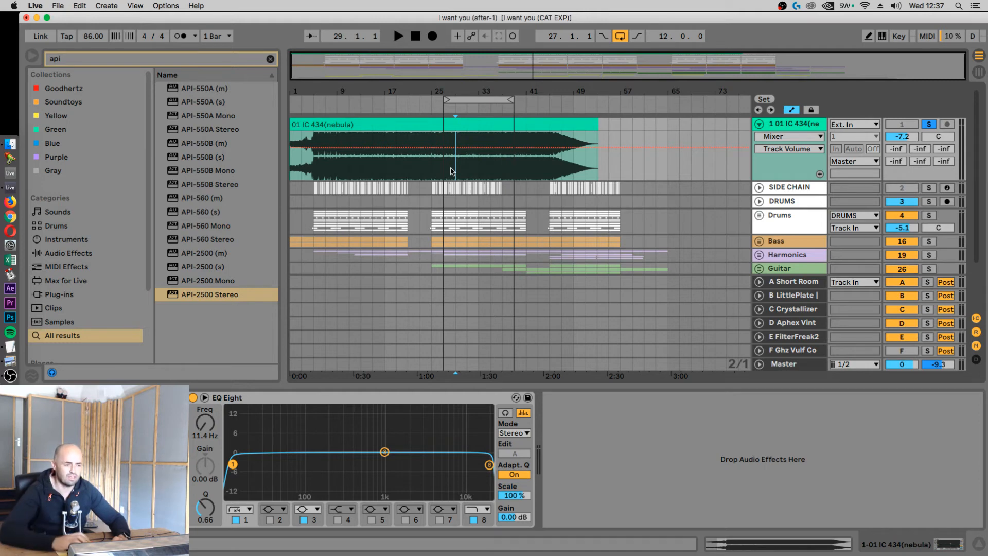
{"action": "left_click_drag", "start_coordinate": [469, 105], "coordinate": [399, 105]}
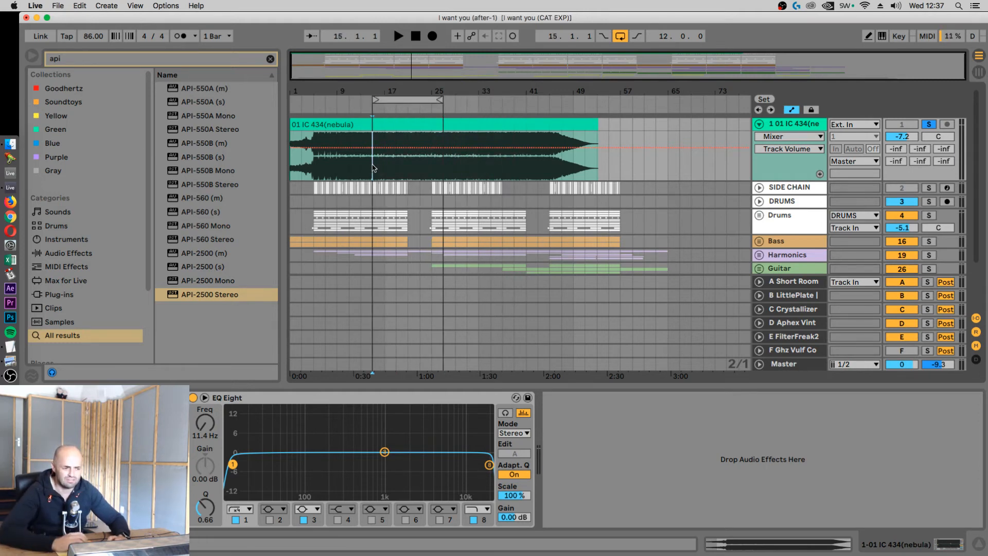
{"action": "key", "text": "space"}
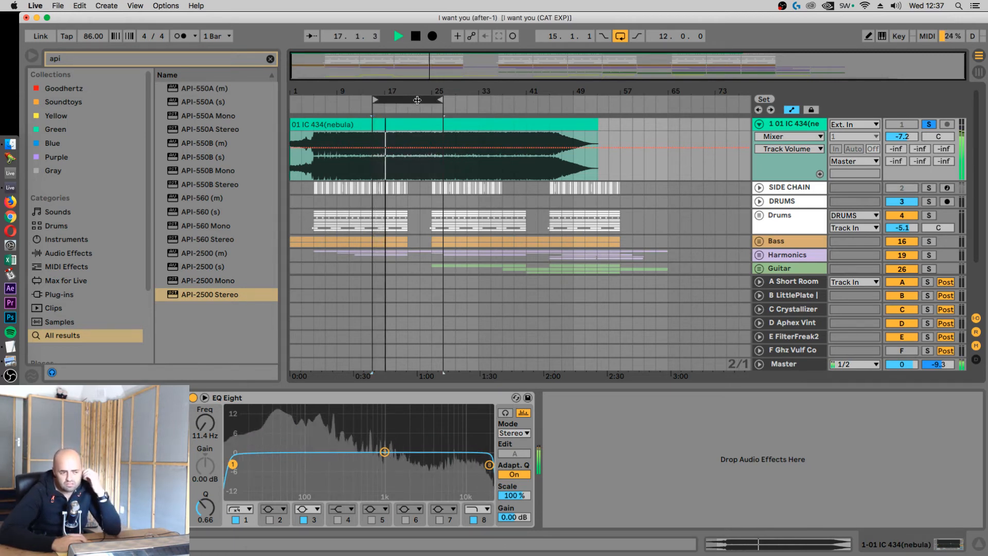
Step: Move the loop to start at bar 21 and compare the soloed reference with the mix while showing the Master's API-2500
{"action": "left_click_drag", "start_coordinate": [418, 99], "coordinate": [463, 101]}
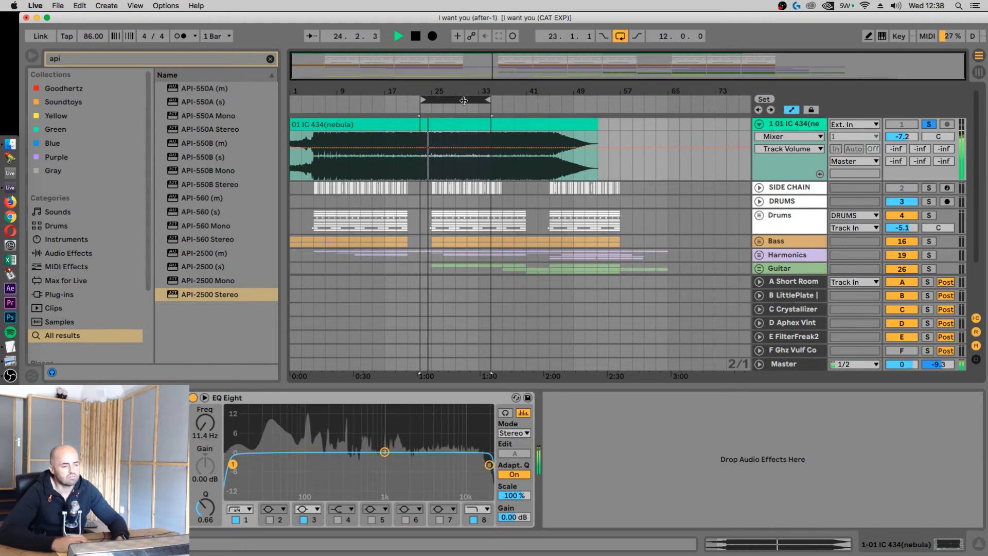
{"action": "mouse_move", "coordinate": [464, 100]}
{"action": "left_mouse_down"}
{"action": "mouse_move", "coordinate": [514, 100]}
{"action": "mouse_move", "coordinate": [459, 101]}
{"action": "left_mouse_up"}
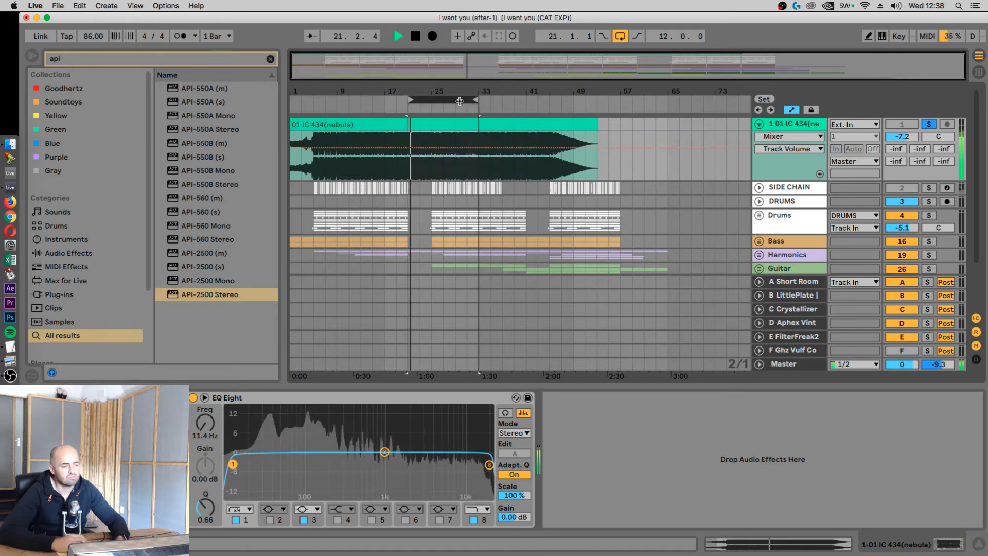
{"action": "left_click", "coordinate": [928, 125]}
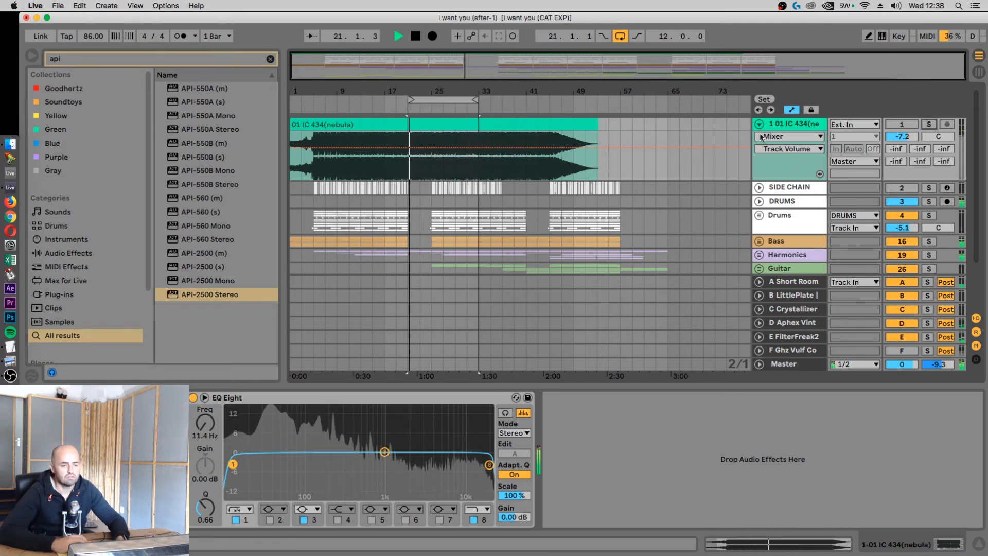
{"action": "scroll", "coordinate": [765, 162], "scroll_direction": "down", "scroll_amount": 3}
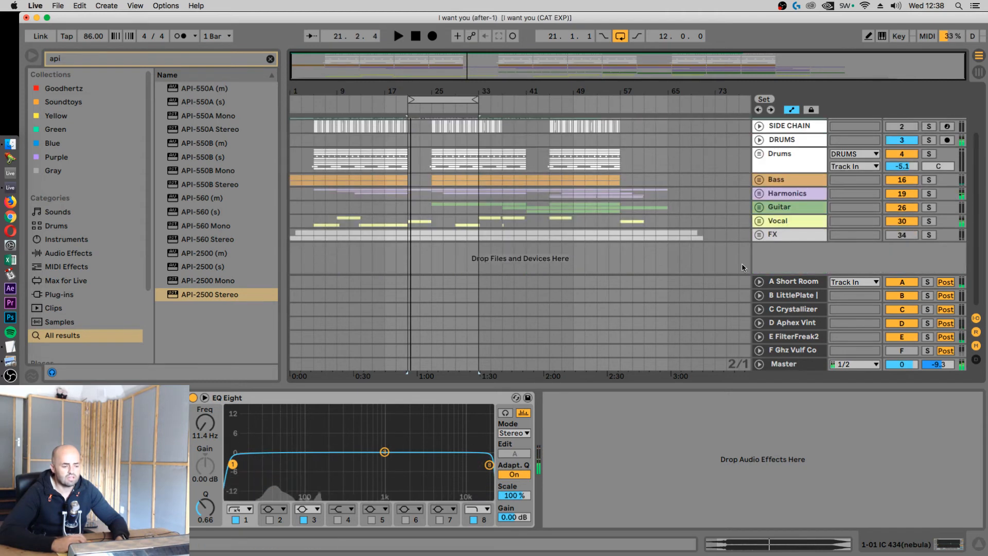
{"action": "left_click", "coordinate": [803, 367]}
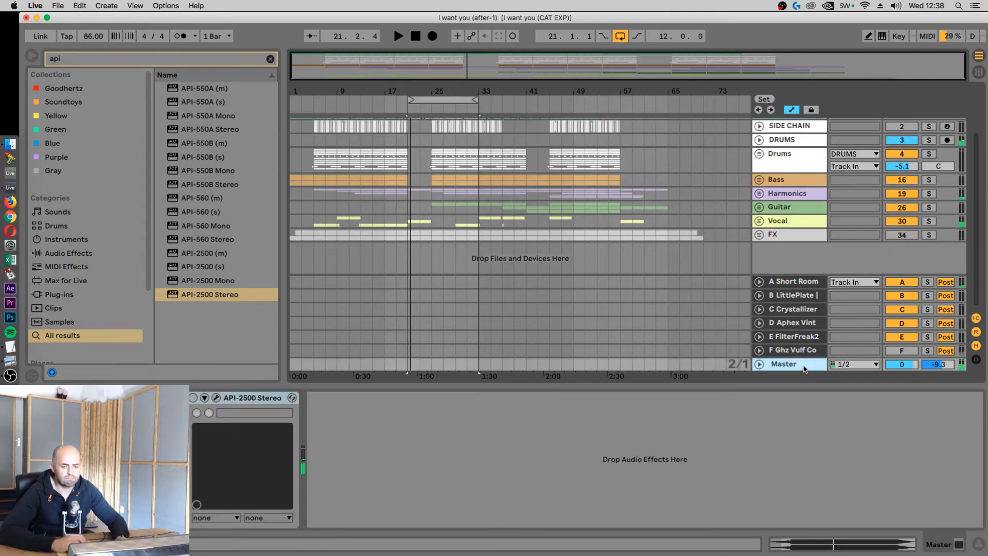
{"action": "scroll", "coordinate": [809, 188], "scroll_direction": "up", "scroll_amount": 3}
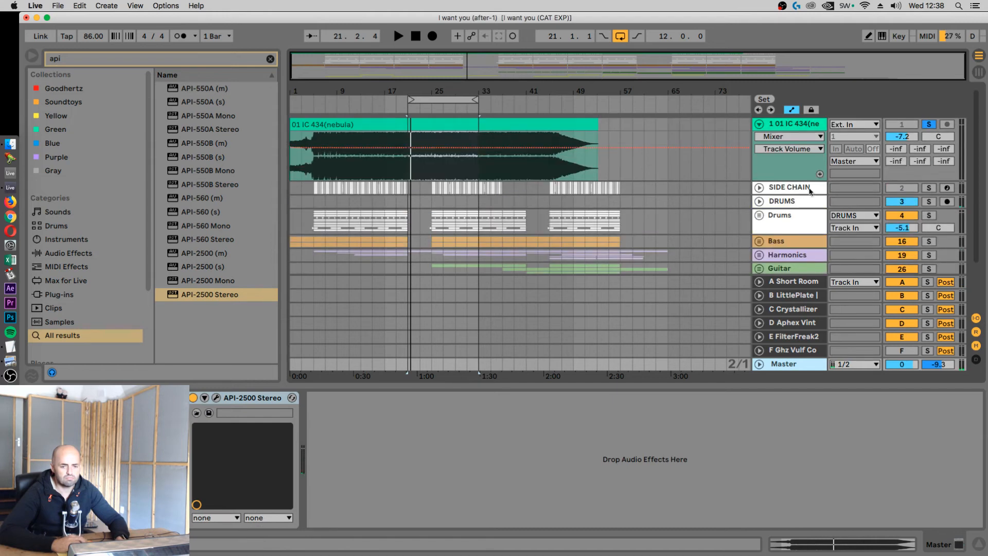
{"action": "scroll", "coordinate": [656, 204], "scroll_direction": "down", "scroll_amount": 3}
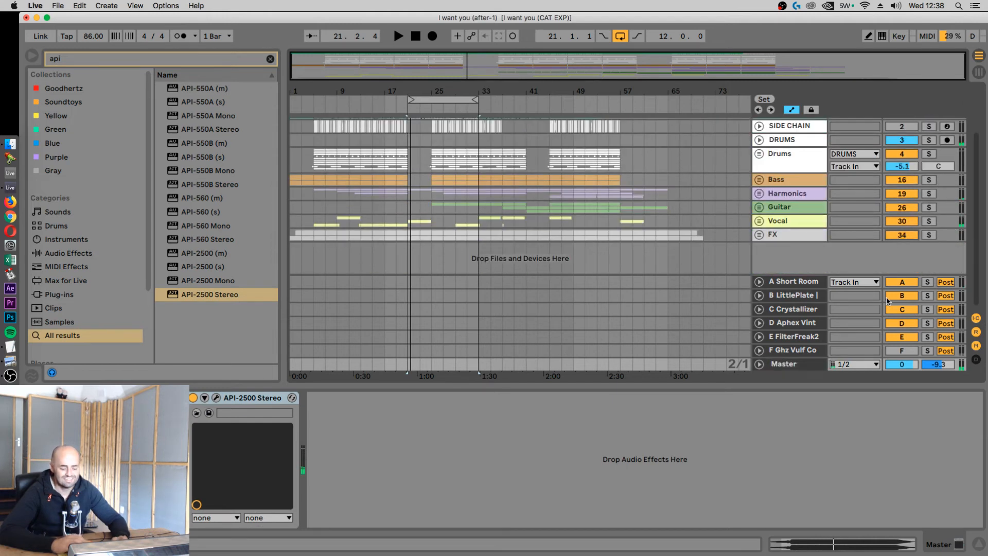
Step: Play the mix with the 12-bar loop starting at bar 9, and reactivate return track F
{"action": "key", "text": "super+k"}
{"action": "key", "text": "super+k"}
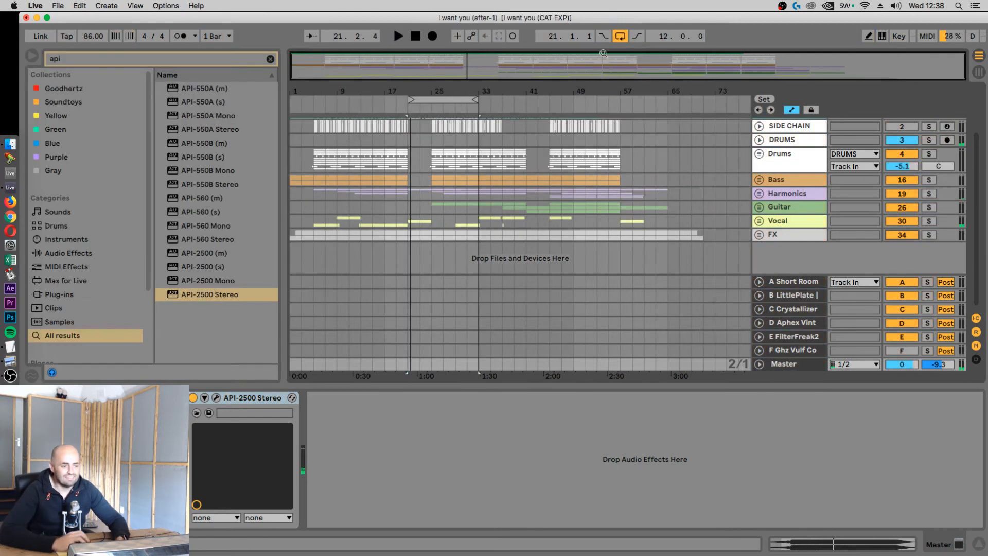
{"action": "left_click_drag", "start_coordinate": [455, 94], "coordinate": [383, 98]}
{"action": "key", "text": "space"}
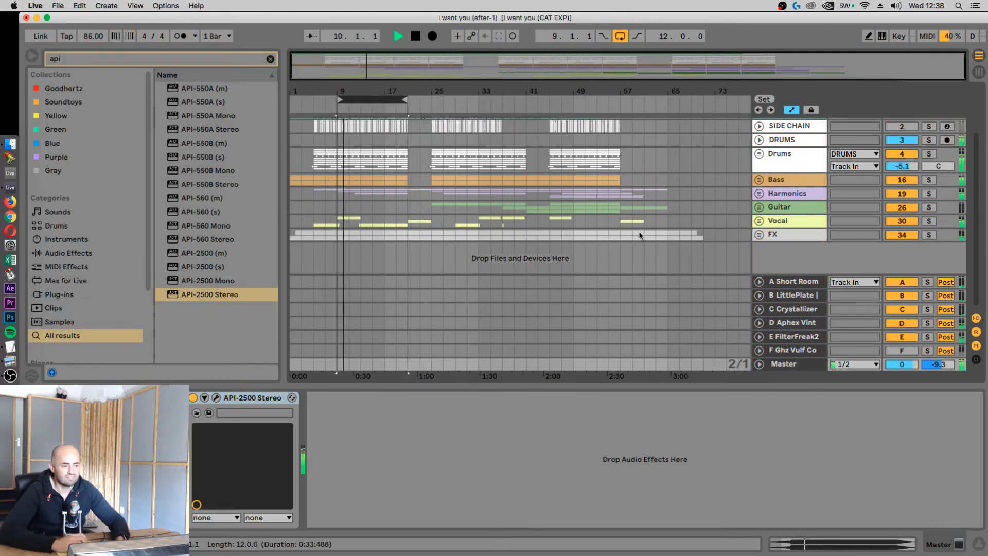
{"action": "scroll", "coordinate": [642, 235], "scroll_direction": "up", "scroll_amount": 2}
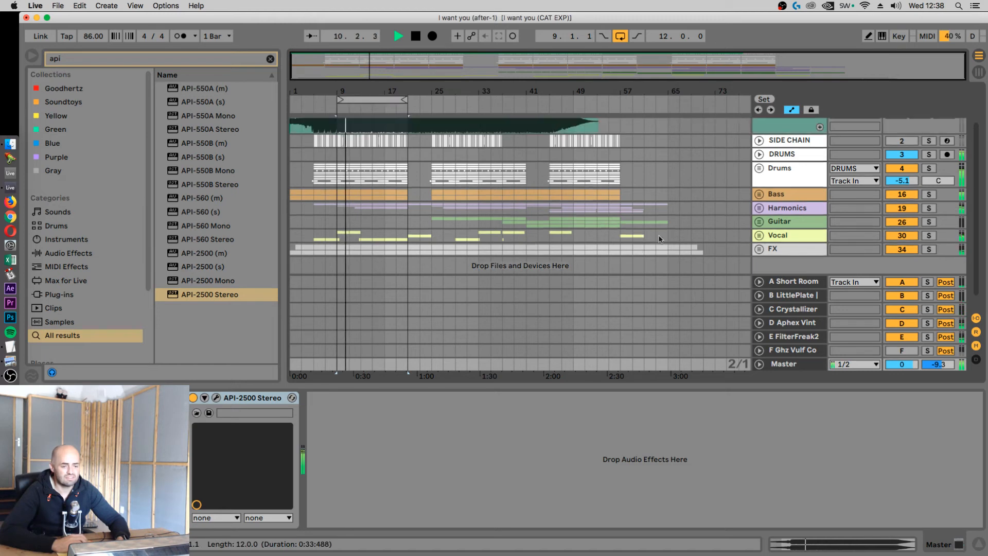
{"action": "left_click", "coordinate": [911, 350]}
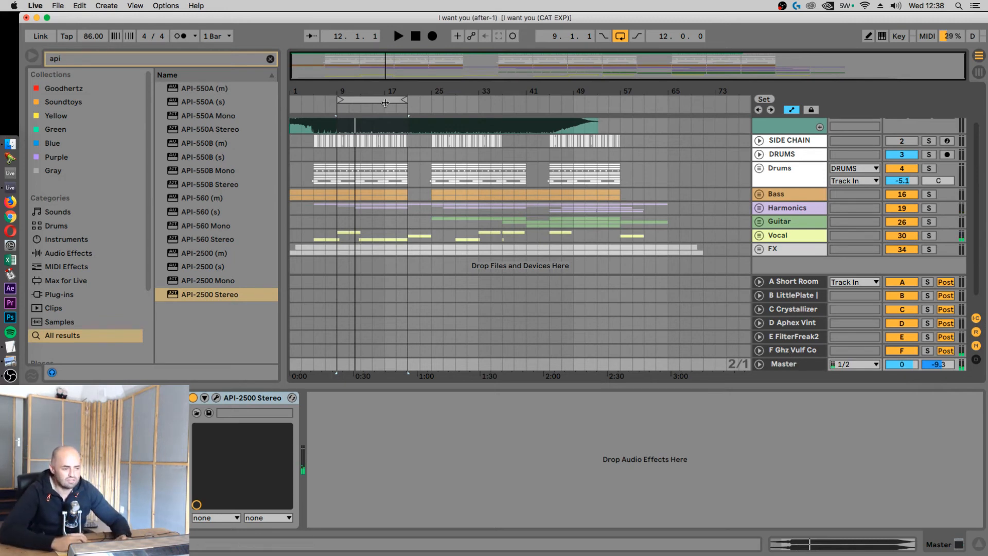
Step: Move the loop to start at bar 49, shorten it to four bars, and start playback
{"action": "left_click_drag", "start_coordinate": [384, 99], "coordinate": [621, 116]}
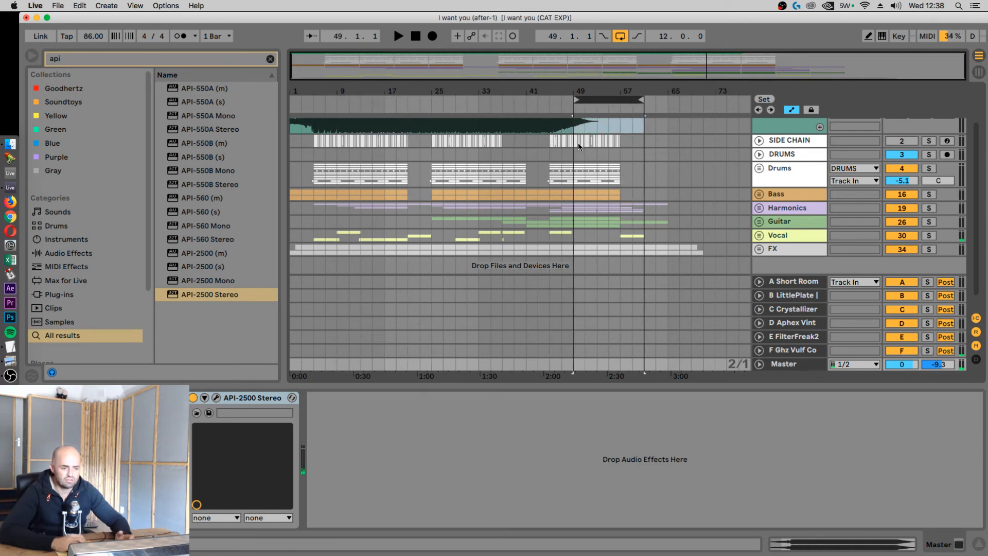
{"action": "left_click_drag", "start_coordinate": [643, 104], "coordinate": [590, 116]}
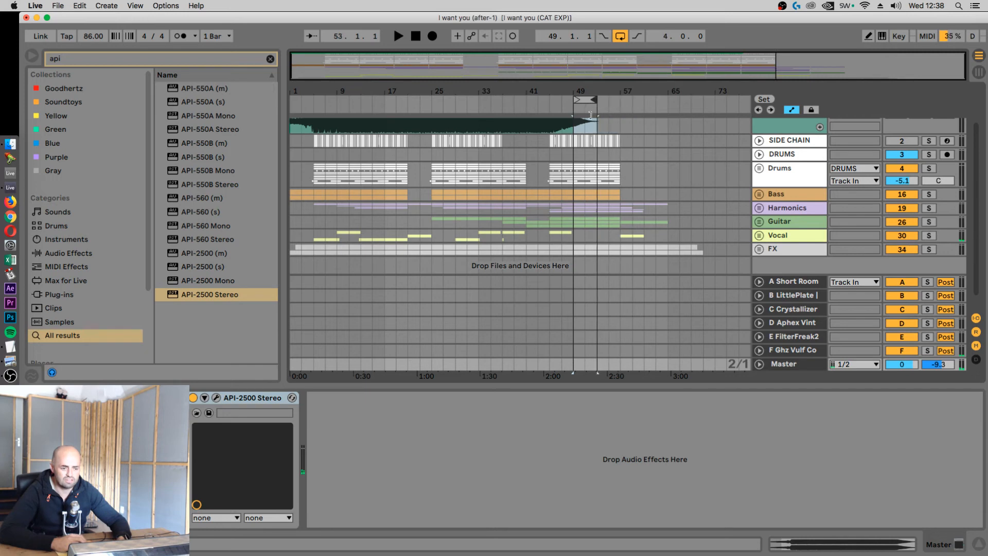
{"action": "key", "text": "space"}
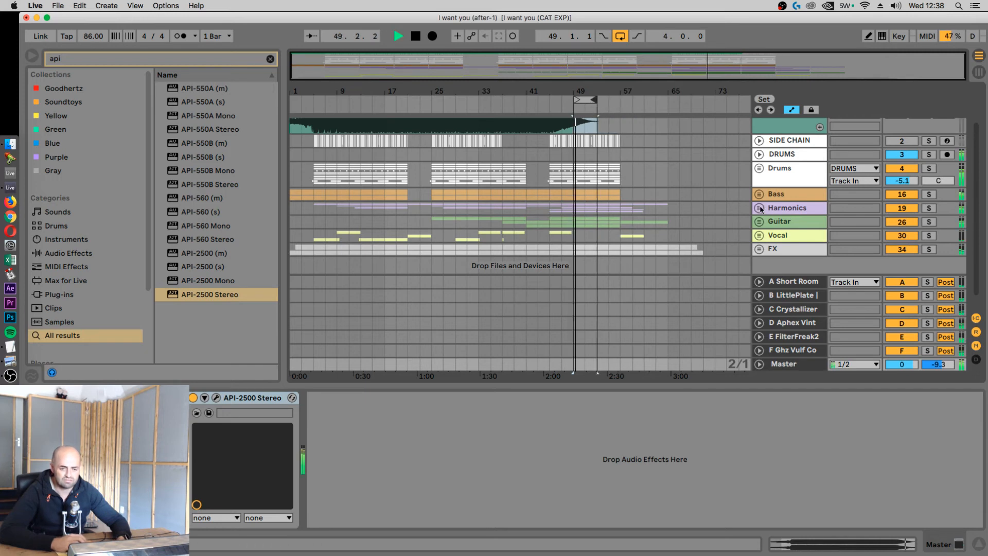
Step: Solo the Harmonics group and unfold it to show its tracks
{"action": "left_click", "coordinate": [756, 209]}
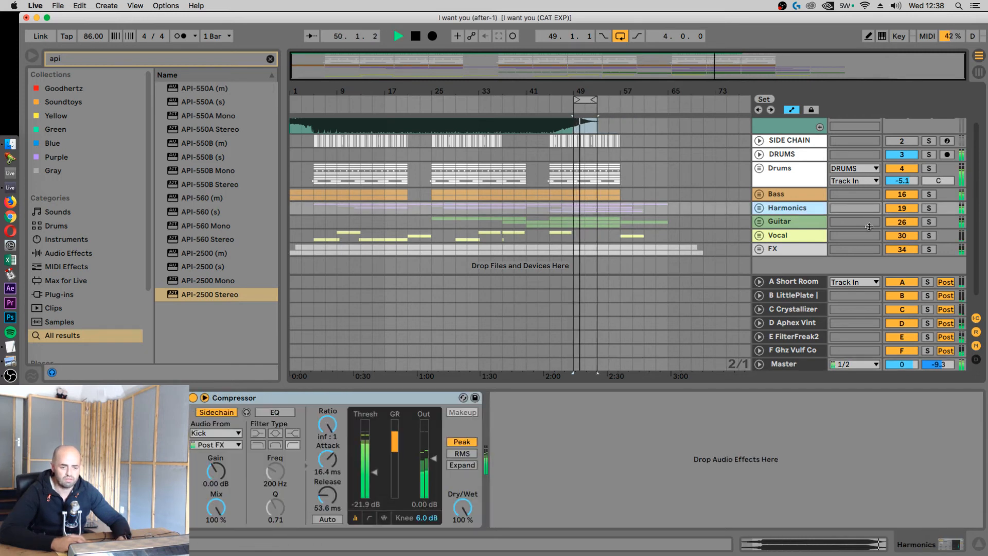
{"action": "left_click", "coordinate": [929, 209]}
{"action": "left_click", "coordinate": [759, 208]}
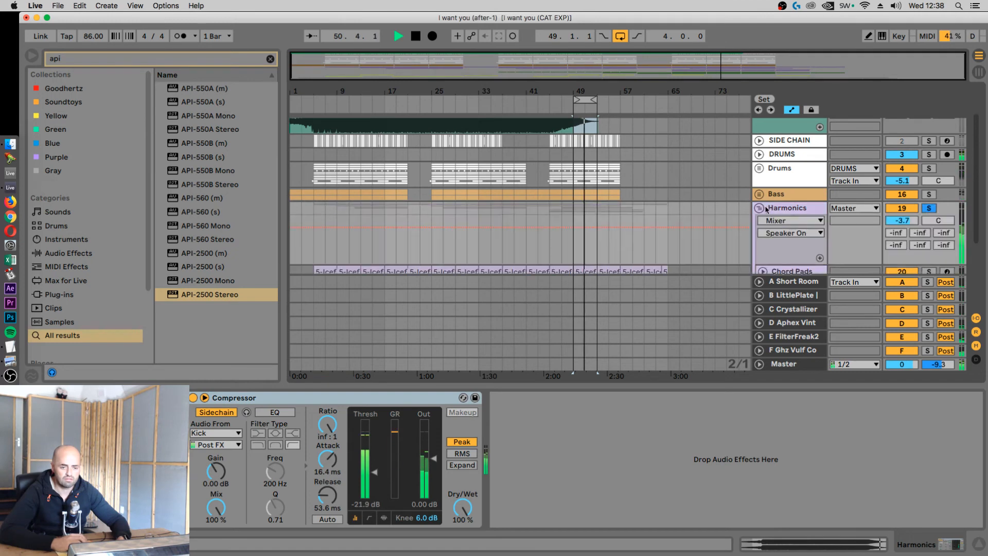
Step: Solo the Chord Pads track and lower band 2 of its active EQ Eight to about -6 dB around 3 kHz
{"action": "left_click", "coordinate": [801, 209]}
{"action": "scroll", "coordinate": [813, 221], "scroll_direction": "down", "scroll_amount": 3}
{"action": "left_click", "coordinate": [929, 228]}
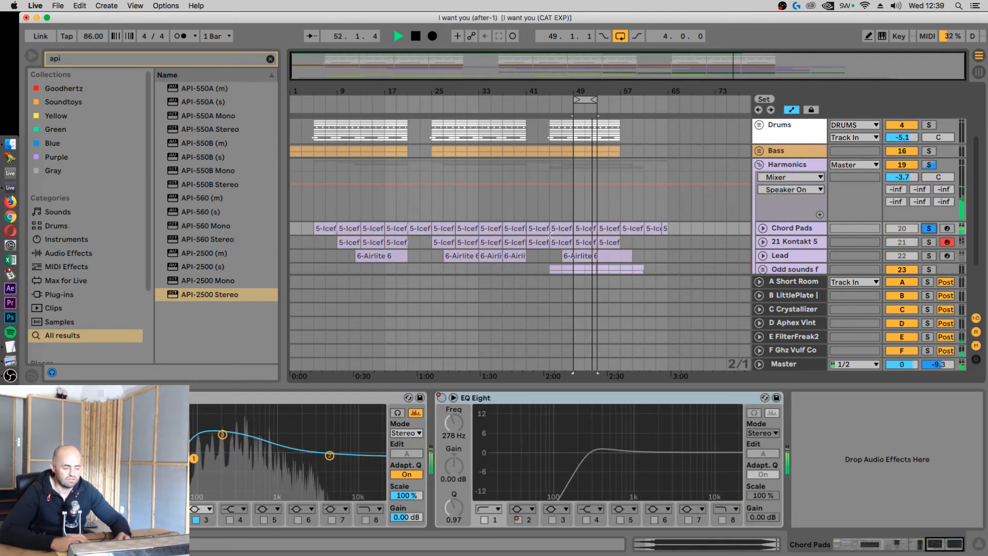
{"action": "left_click_drag", "start_coordinate": [330, 455], "coordinate": [318, 473]}
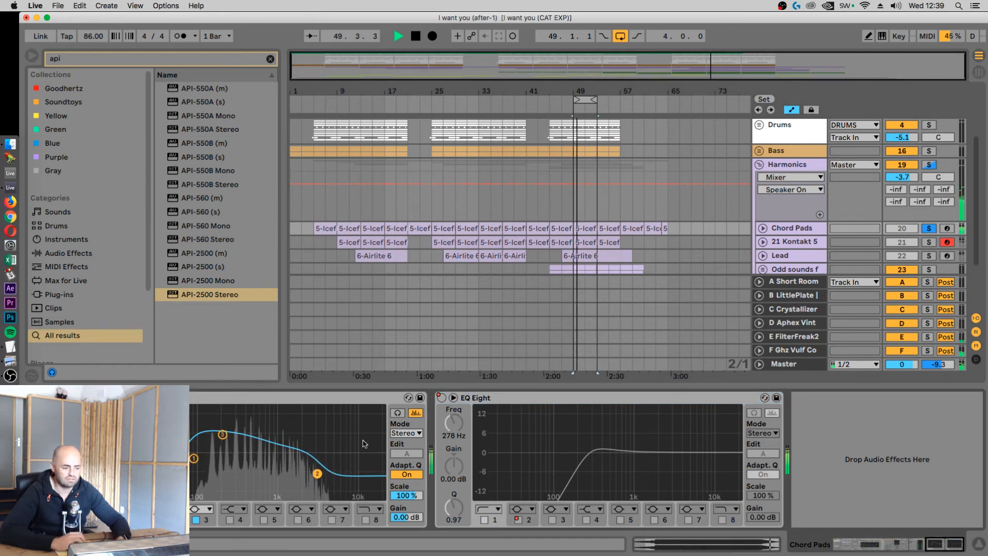
Step: Solo the 21 Kontakt 5 track and add an EQ Eight after its Compressor
{"action": "scroll", "coordinate": [838, 231], "scroll_direction": "down", "scroll_amount": 1}
{"action": "left_click", "coordinate": [875, 230]}
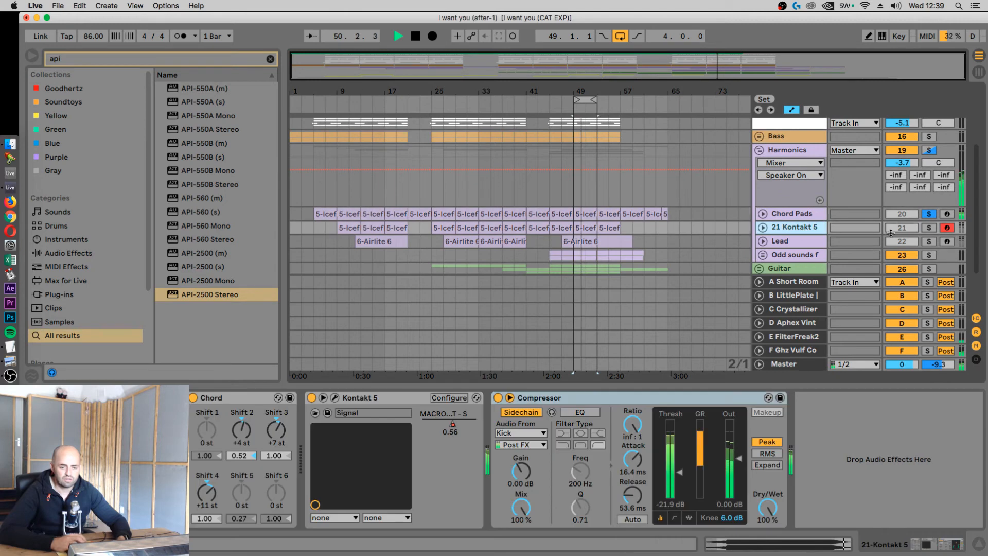
{"action": "left_click", "coordinate": [929, 228]}
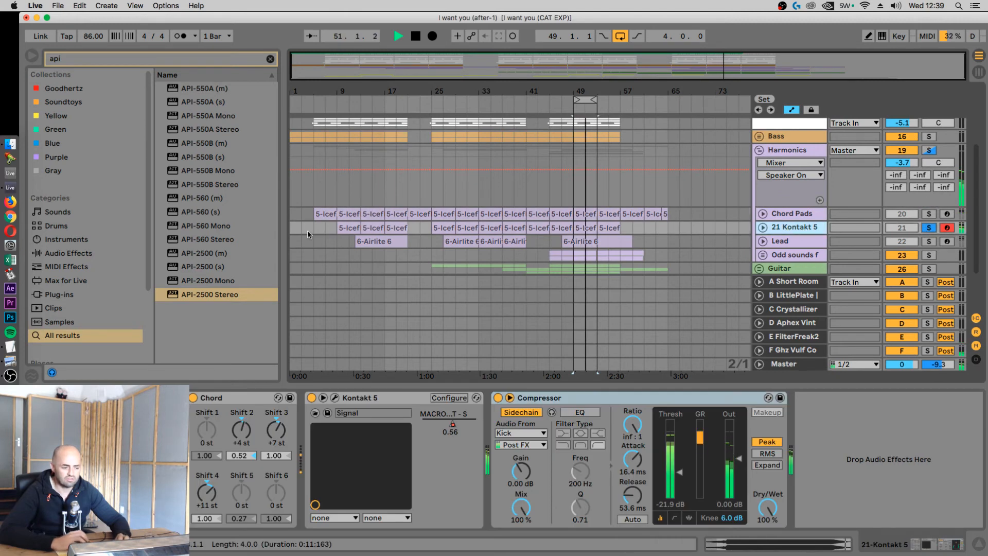
{"action": "left_click", "coordinate": [131, 57]}
{"action": "type", "text": "eq"}
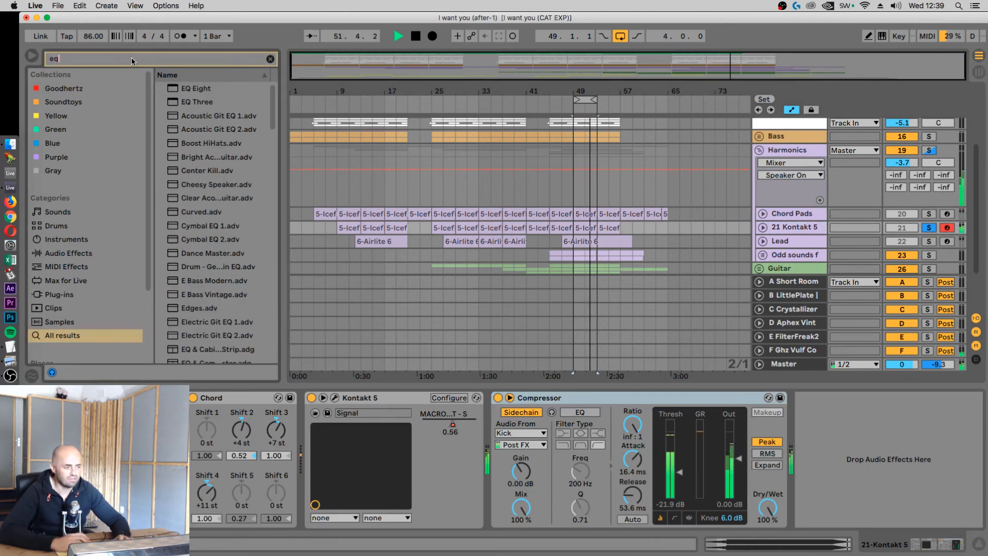
{"action": "left_click_drag", "start_coordinate": [183, 90], "coordinate": [850, 463]}
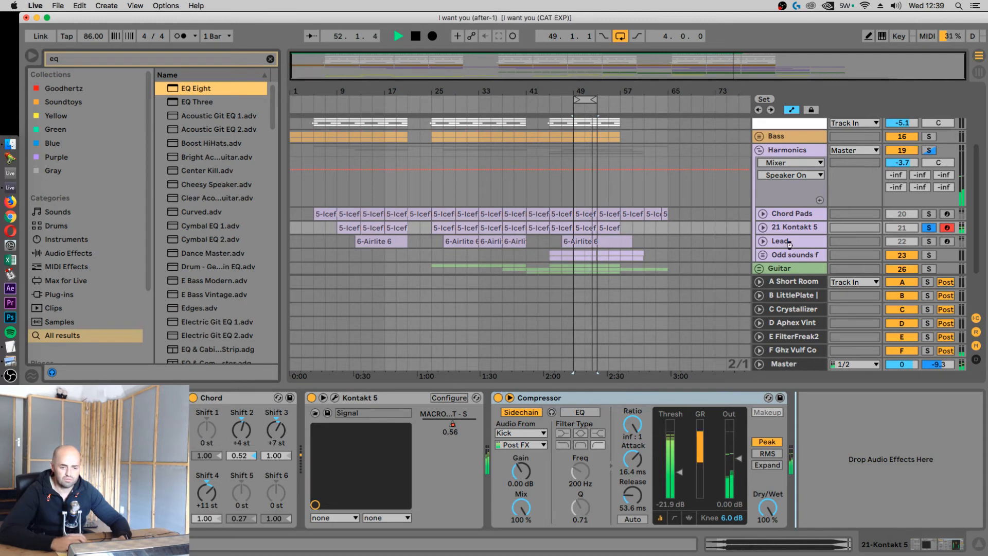
{"action": "left_click_drag", "start_coordinate": [790, 245], "coordinate": [849, 458]}
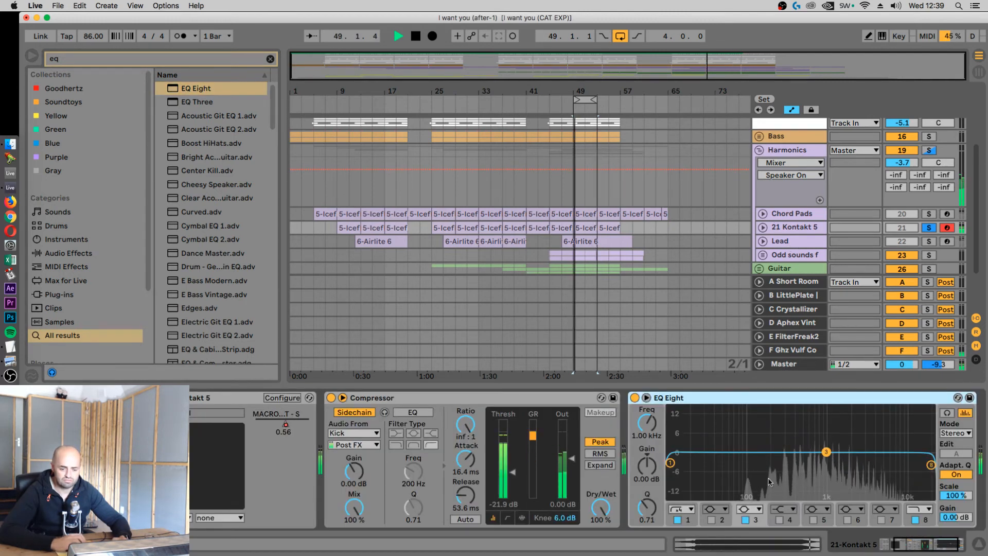
Step: Set the Kontakt 5 EQ Eight's high cut to 3.52 kHz and its low cut to about 140 Hz
{"action": "left_click_drag", "start_coordinate": [931, 465], "coordinate": [876, 473]}
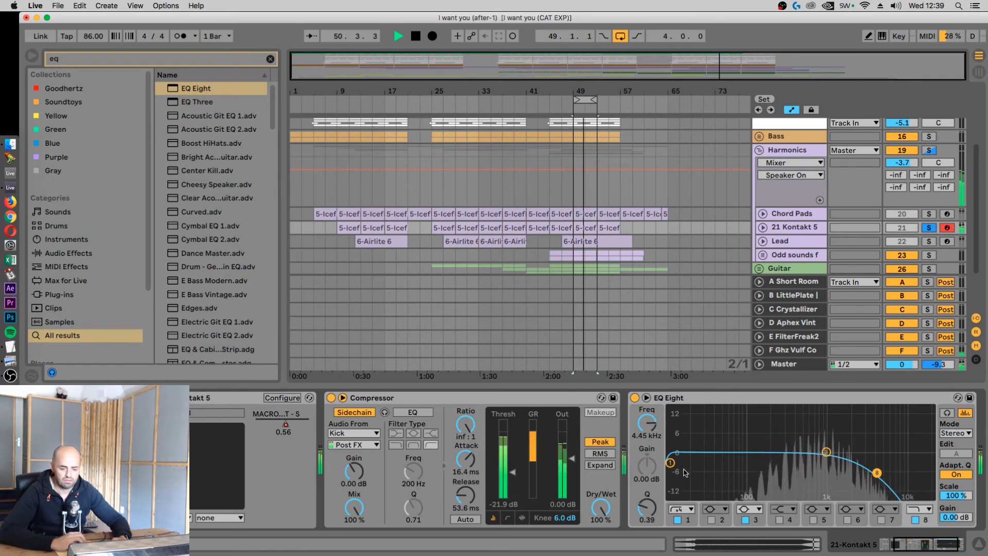
{"action": "left_click_drag", "start_coordinate": [671, 463], "coordinate": [757, 476]}
{"action": "left_click_drag", "start_coordinate": [878, 473], "coordinate": [874, 473]}
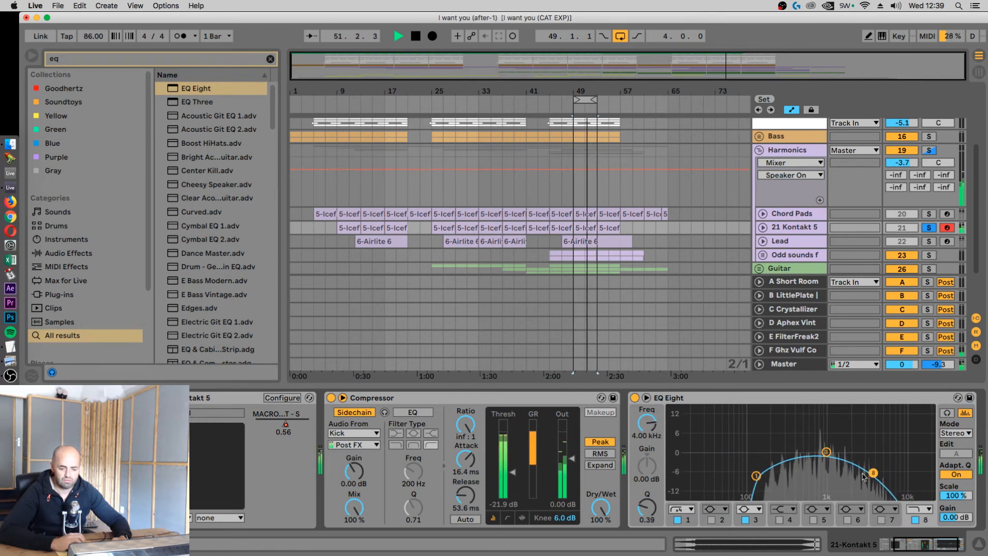
{"action": "left_click_drag", "start_coordinate": [874, 475], "coordinate": [869, 473]}
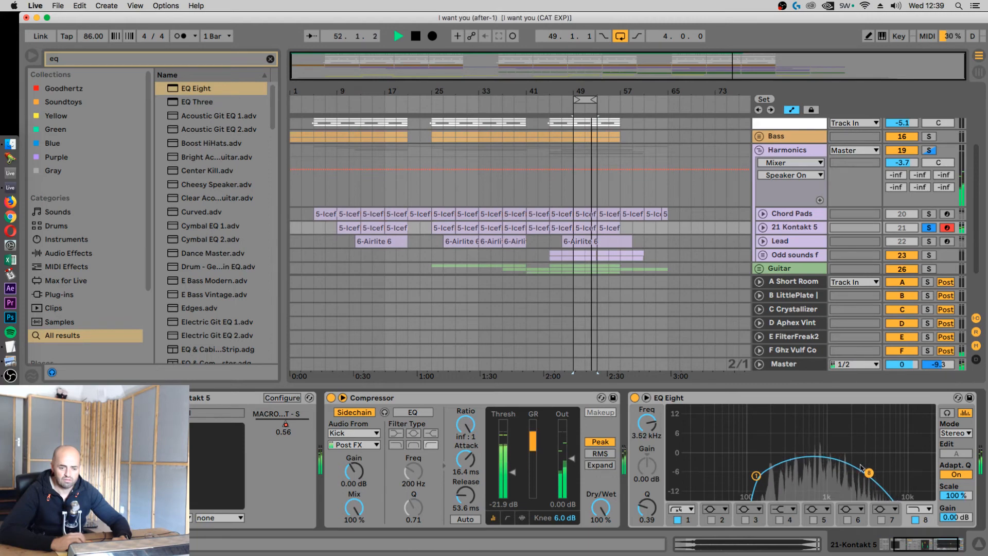
Step: Solo the Lead track and add an EQ Eight after its Digital Edge Ping Pong echo
{"action": "left_click", "coordinate": [929, 242]}
{"action": "left_click", "coordinate": [803, 242]}
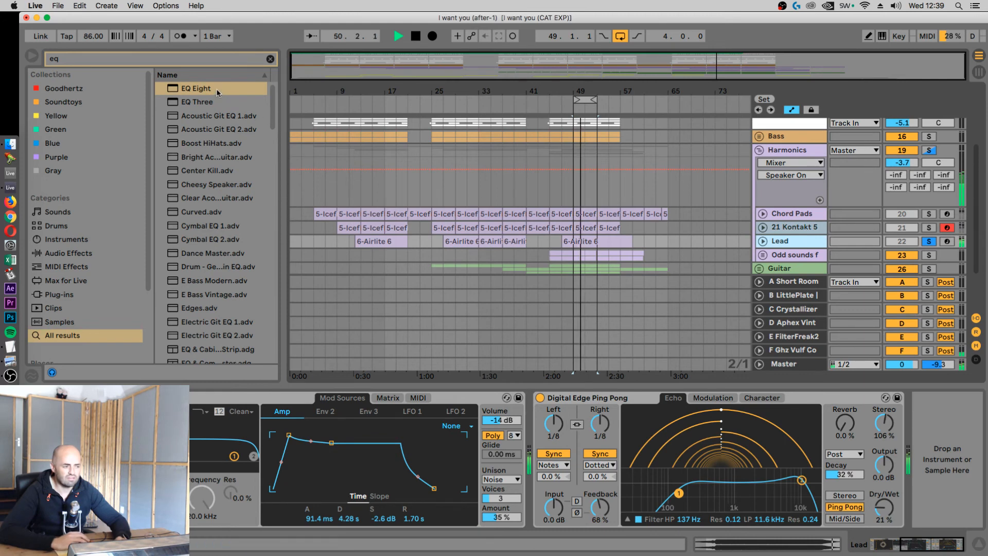
{"action": "mouse_move", "coordinate": [218, 92]}
{"action": "left_mouse_down"}
{"action": "mouse_move", "coordinate": [890, 437]}
{"action": "mouse_move", "coordinate": [942, 451]}
{"action": "mouse_move", "coordinate": [916, 435]}
{"action": "mouse_move", "coordinate": [935, 450]}
{"action": "left_mouse_up"}
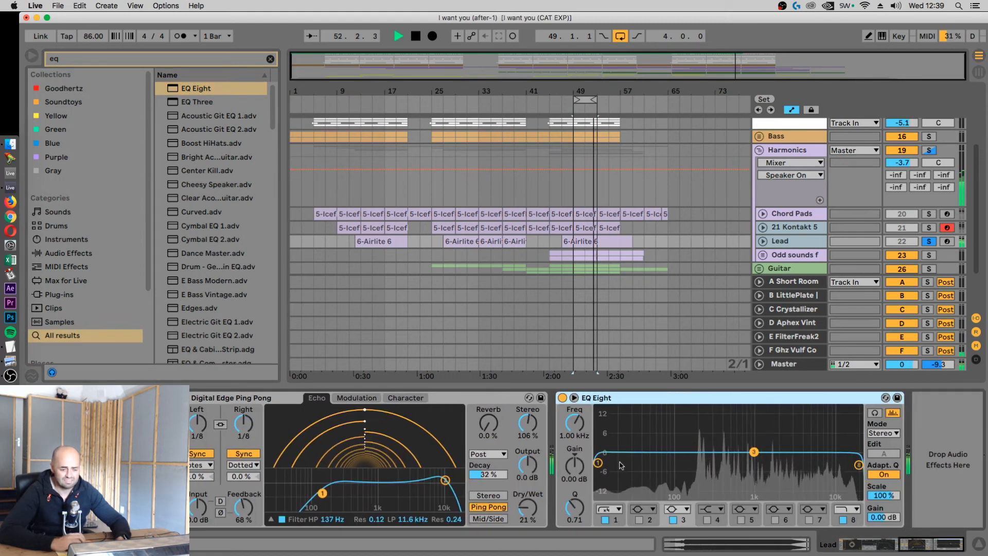
Step: Set the Lead EQ Eight's low cut to 119 Hz, adjust its high cut, and try band 5 at -11.5 dB around 1.90 kHz
{"action": "left_click_drag", "start_coordinate": [598, 462], "coordinate": [684, 470]}
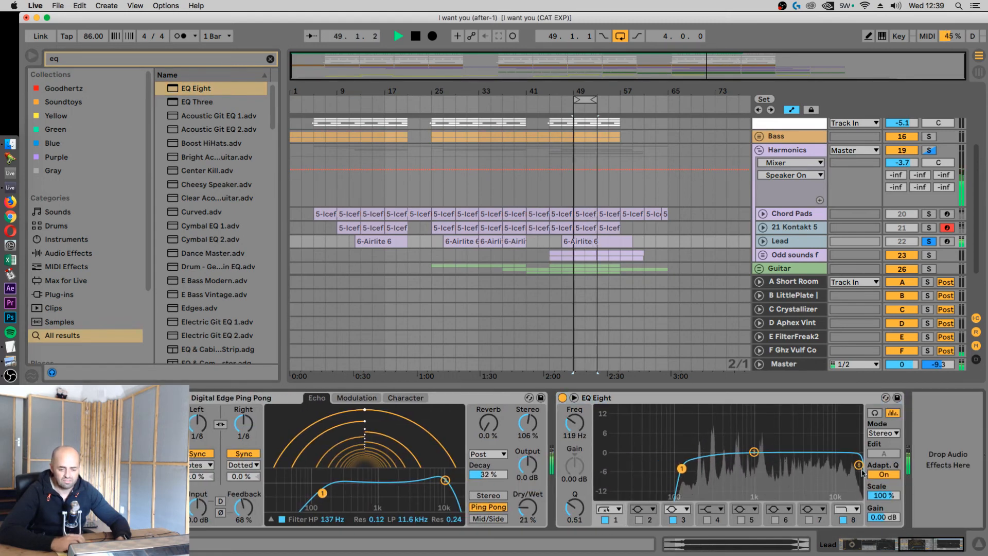
{"action": "mouse_move", "coordinate": [858, 466]}
{"action": "left_mouse_down"}
{"action": "mouse_move", "coordinate": [841, 480]}
{"action": "mouse_move", "coordinate": [859, 474]}
{"action": "left_mouse_up"}
{"action": "key", "text": "space"}
{"action": "left_click", "coordinate": [741, 520]}
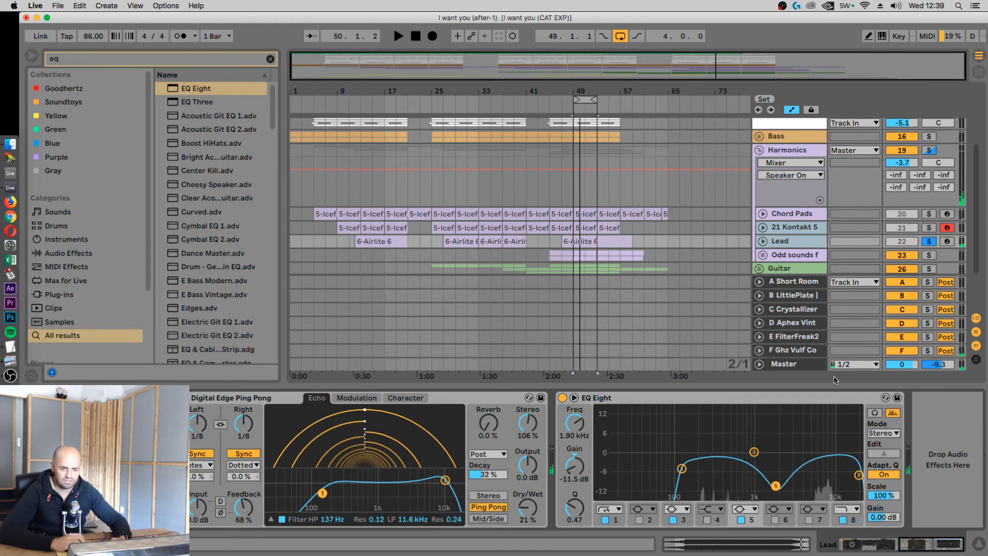
Step: Play the whole Harmonics group and try moving the Lead EQ's band 5 to a 4.83 dB boost at 225 Hz
{"action": "left_click", "coordinate": [929, 150]}
{"action": "key", "text": "space"}
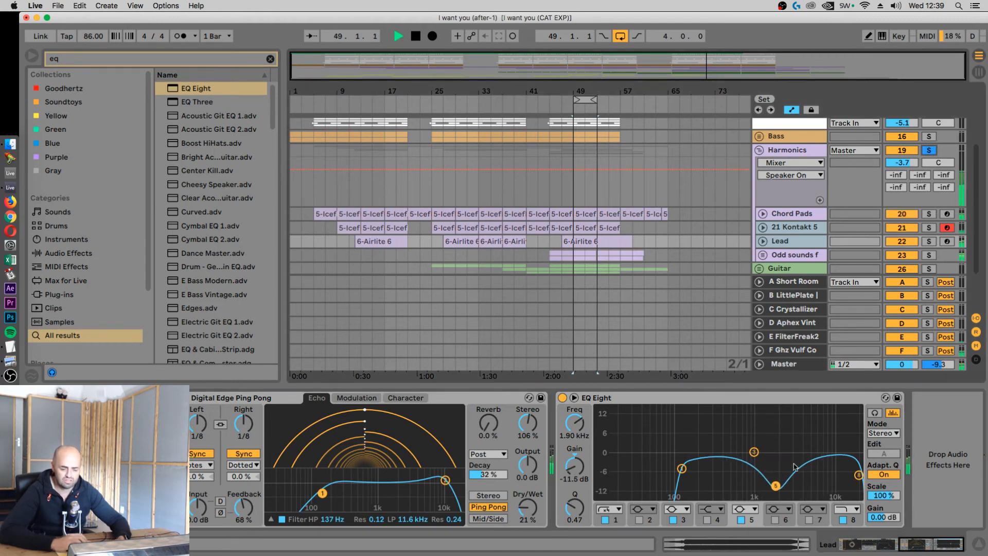
{"action": "left_click_drag", "start_coordinate": [775, 485], "coordinate": [704, 438]}
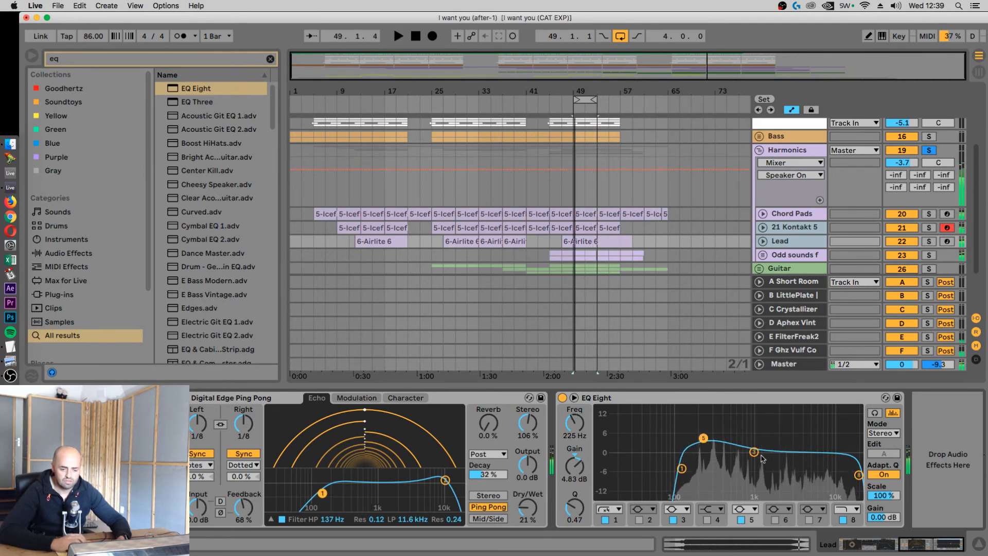
Step: Switch off bands 5, 8 and 3 of the Lead track's EQ Eight and delete the device
{"action": "left_click", "coordinate": [743, 521]}
{"action": "left_click", "coordinate": [843, 520]}
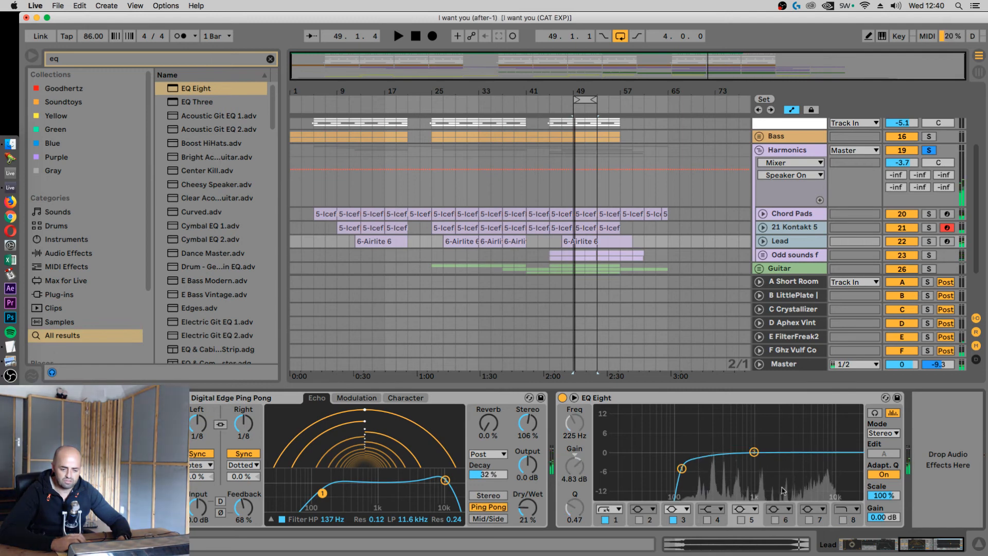
{"action": "left_click", "coordinate": [673, 519]}
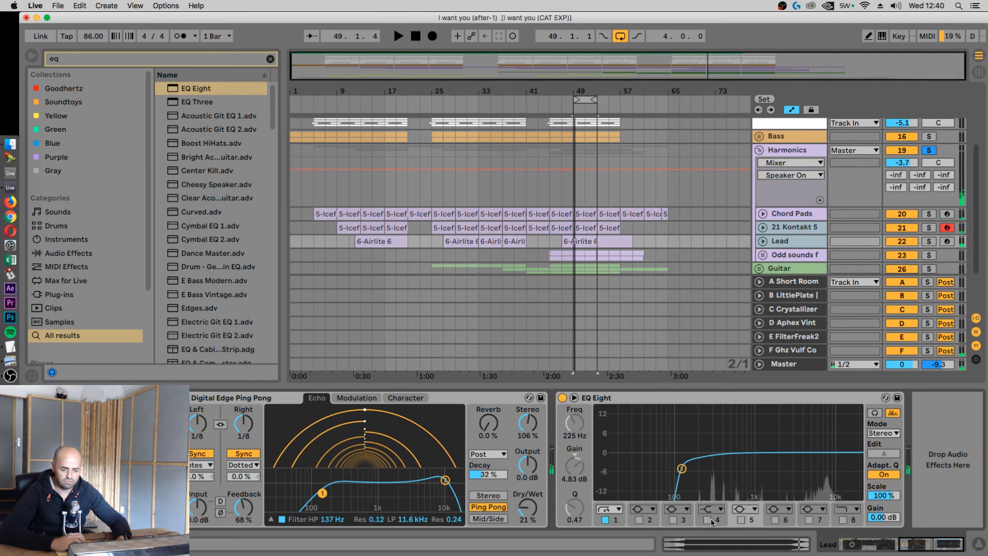
{"action": "left_click", "coordinate": [645, 398]}
{"action": "key", "text": "Delete"}
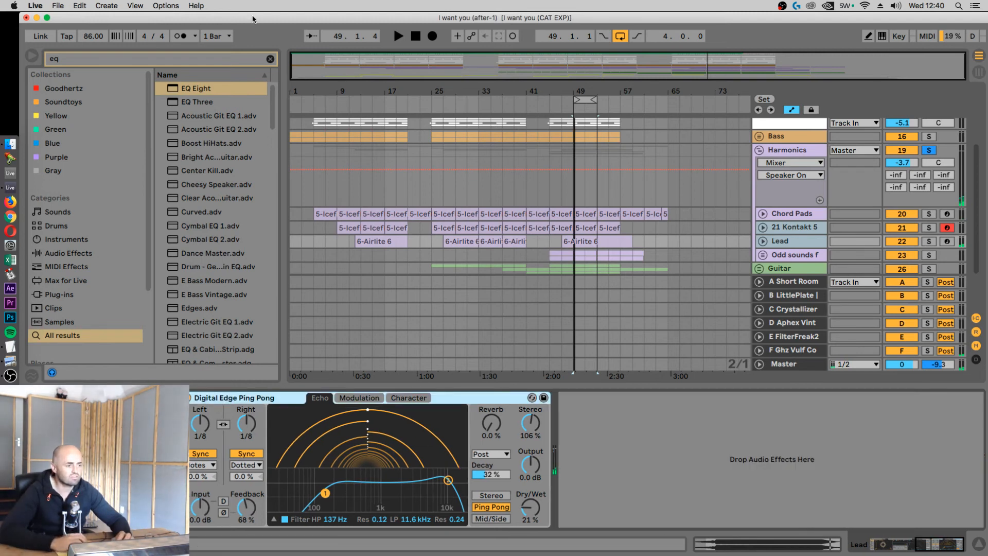
Step: Add Ghz Tiltshift 3 from the Goodhertz collection after the Lead track's echo
{"action": "left_click", "coordinate": [269, 58]}
{"action": "left_click", "coordinate": [78, 93]}
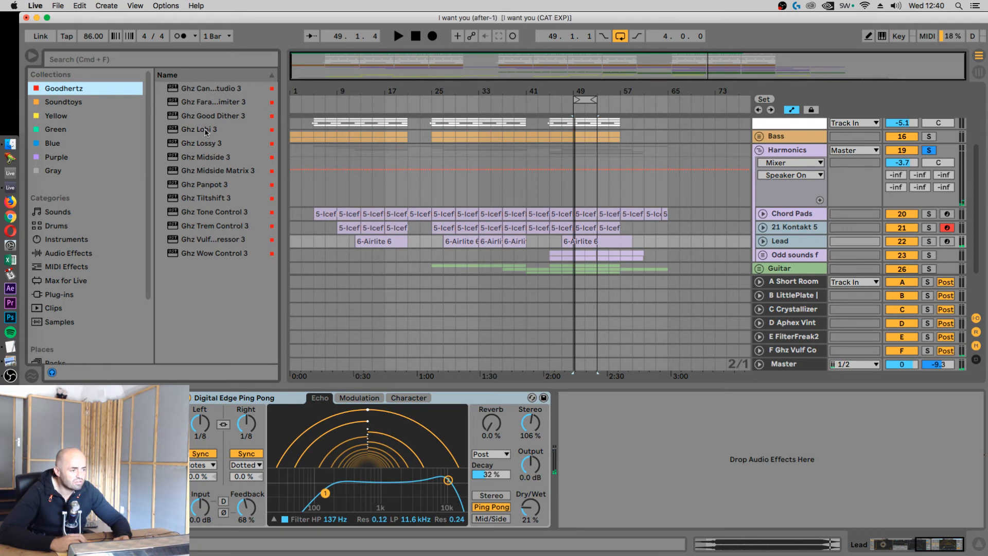
{"action": "left_click_drag", "start_coordinate": [208, 203], "coordinate": [575, 407]}
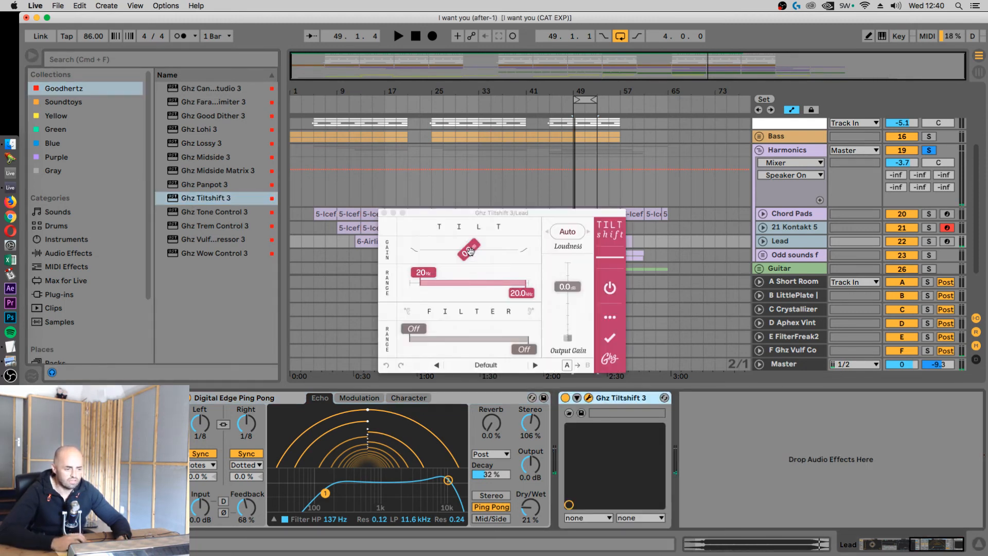
Step: With Lead and 21 Kontakt 5 soloed, set the Lead Tiltshift's tilt gain to -13.5 dB and close the plug-in window
{"action": "left_click", "coordinate": [469, 251]}
{"action": "left_click_drag", "start_coordinate": [470, 253], "coordinate": [431, 250]}
{"action": "key", "text": "space"}
{"action": "left_click", "coordinate": [929, 243]}
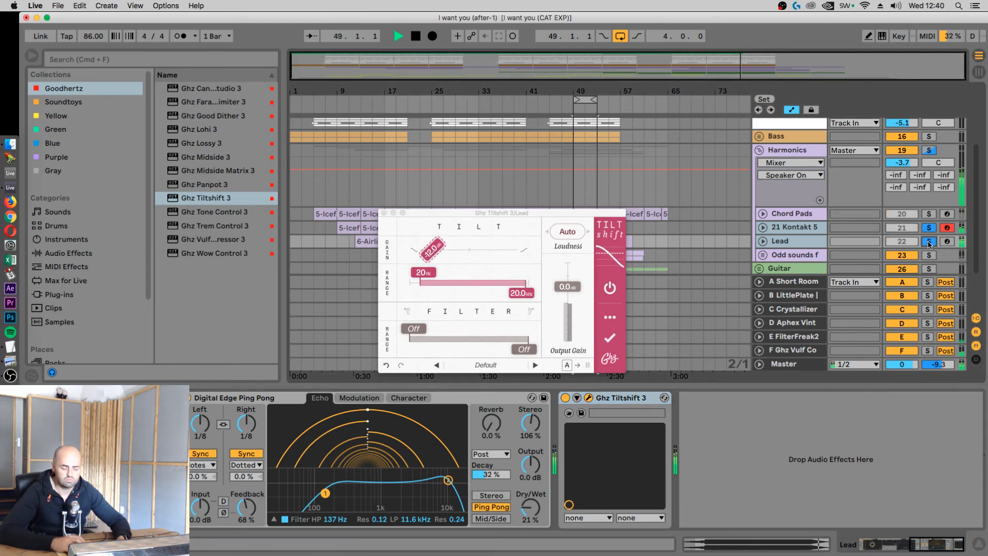
{"action": "mouse_move", "coordinate": [435, 250]}
{"action": "left_mouse_down"}
{"action": "mouse_move", "coordinate": [420, 252]}
{"action": "mouse_move", "coordinate": [432, 251]}
{"action": "left_mouse_up"}
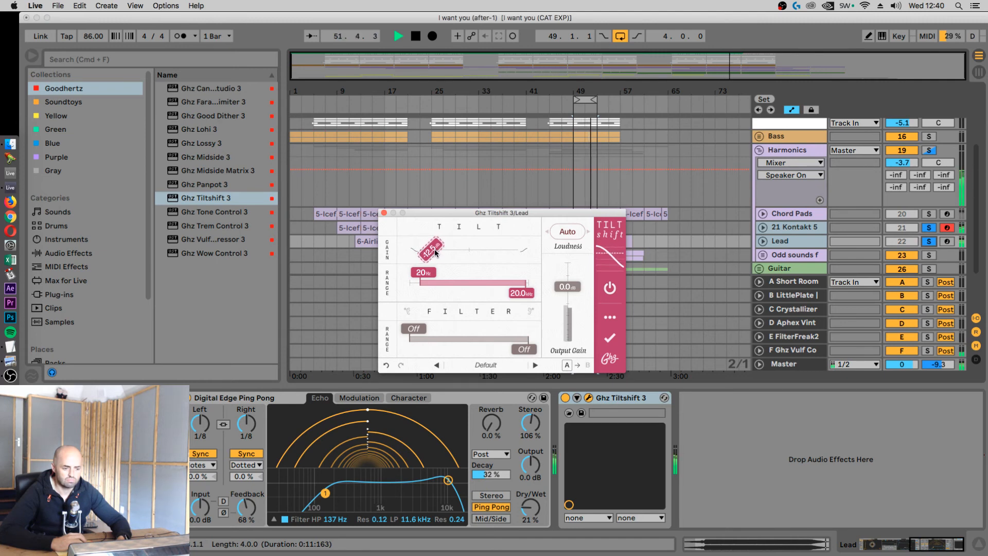
{"action": "left_click_drag", "start_coordinate": [435, 249], "coordinate": [432, 250]}
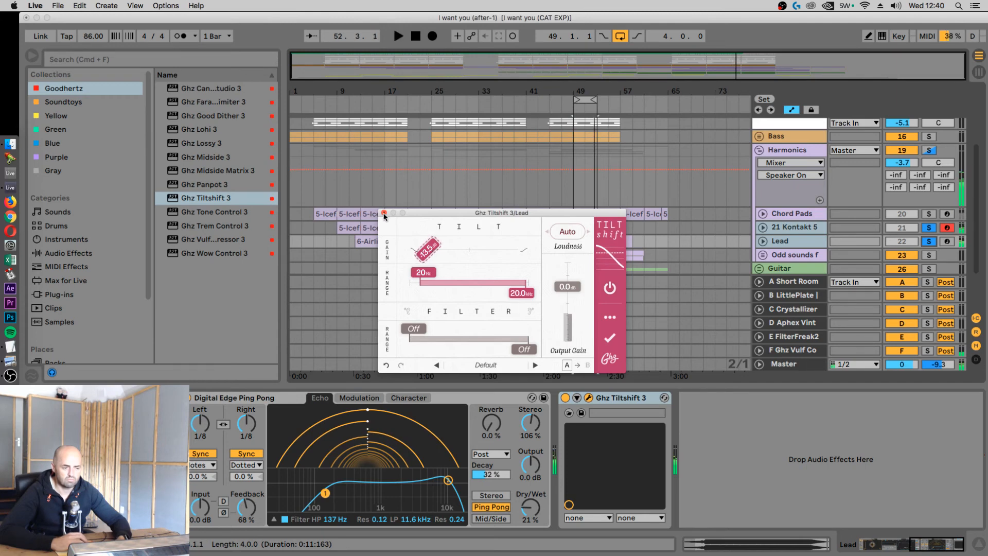
{"action": "left_click", "coordinate": [384, 213]}
Step: Add the Odd sounds found group to the solo and lower its EQ Eight high cut to 1.78 kHz during playback
{"action": "scroll", "coordinate": [932, 231], "scroll_direction": "down", "scroll_amount": 2}
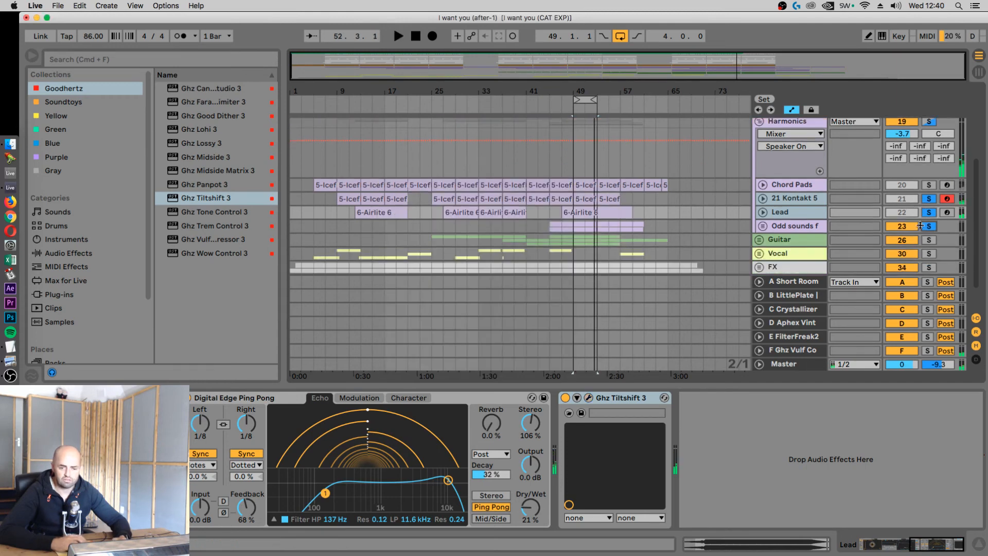
{"action": "key", "text": "space"}
{"action": "left_click", "coordinate": [792, 228]}
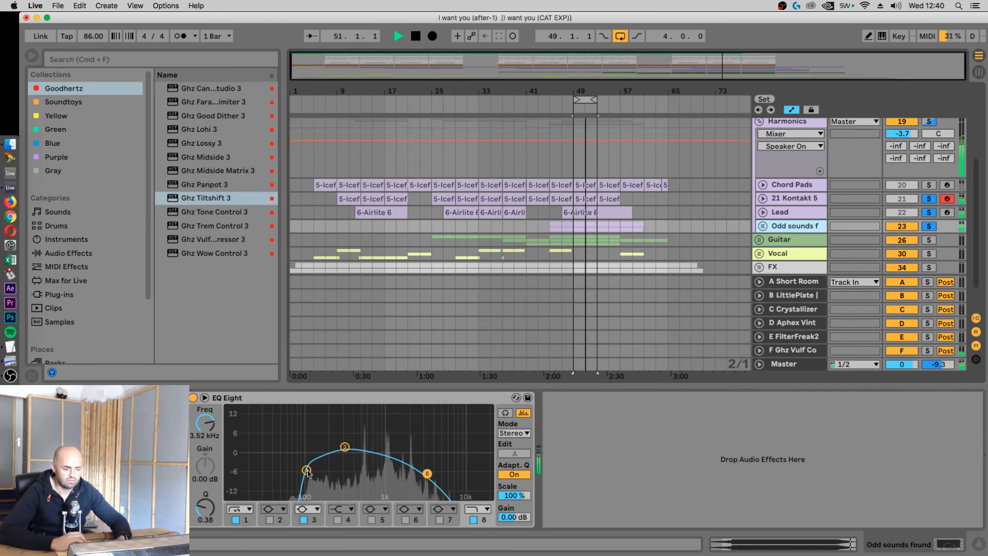
{"action": "left_click_drag", "start_coordinate": [426, 474], "coordinate": [405, 474]}
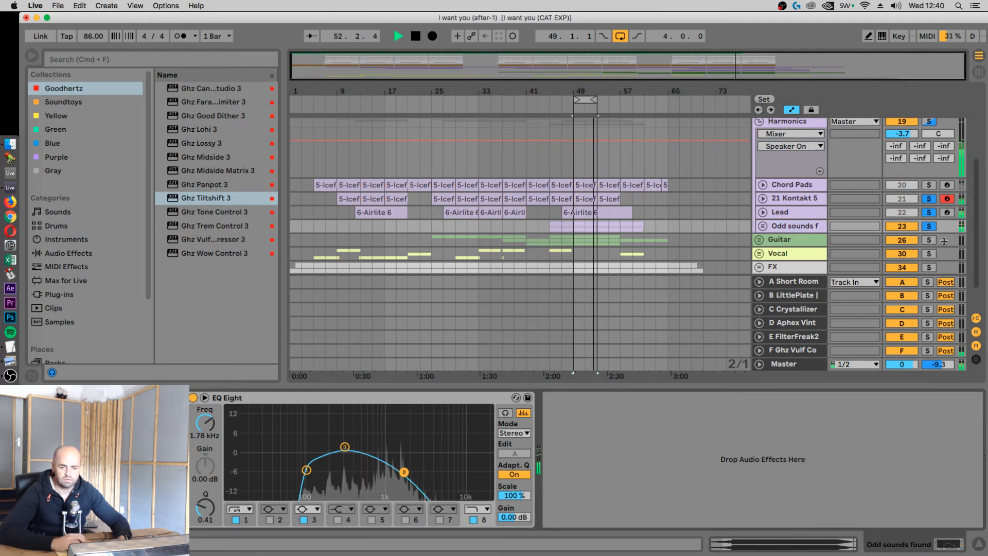
Step: Add the Guitar group to the solo and insert Ghz Tiltshift 3 after its Compressor
{"action": "key", "text": "space"}
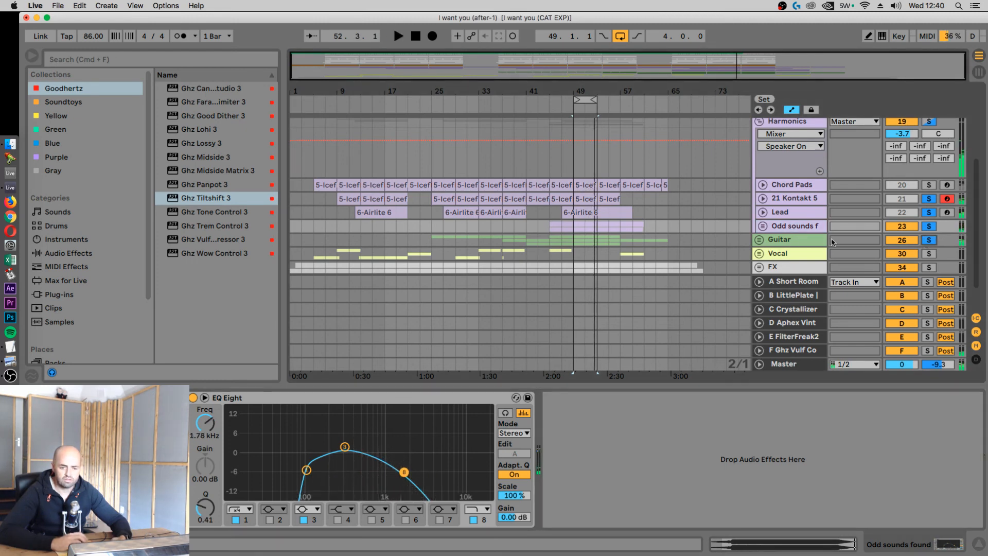
{"action": "key", "text": "space"}
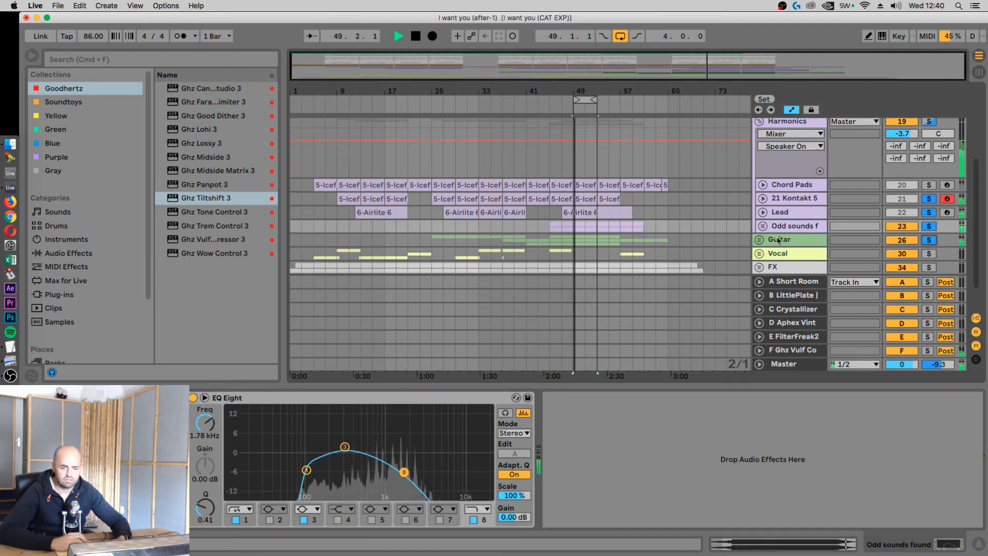
{"action": "scroll", "coordinate": [793, 231], "scroll_direction": "down", "scroll_amount": 1}
{"action": "left_click", "coordinate": [789, 228]}
{"action": "key", "text": "space"}
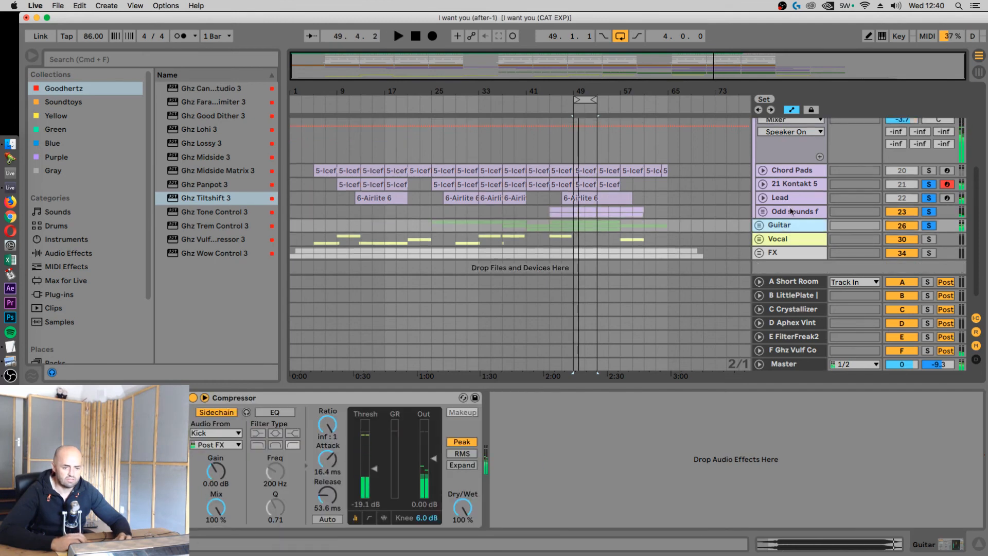
{"action": "left_click_drag", "start_coordinate": [196, 202], "coordinate": [821, 240]}
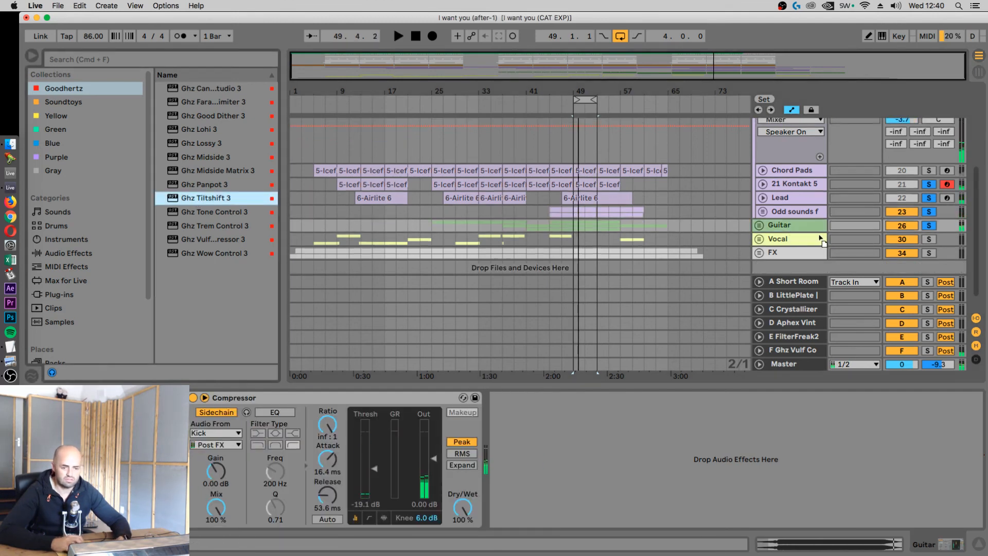
Step: Set the Guitar Tiltshift's tilt gain to -3.5 dB during playback and close the plug-in window
{"action": "key", "text": "space"}
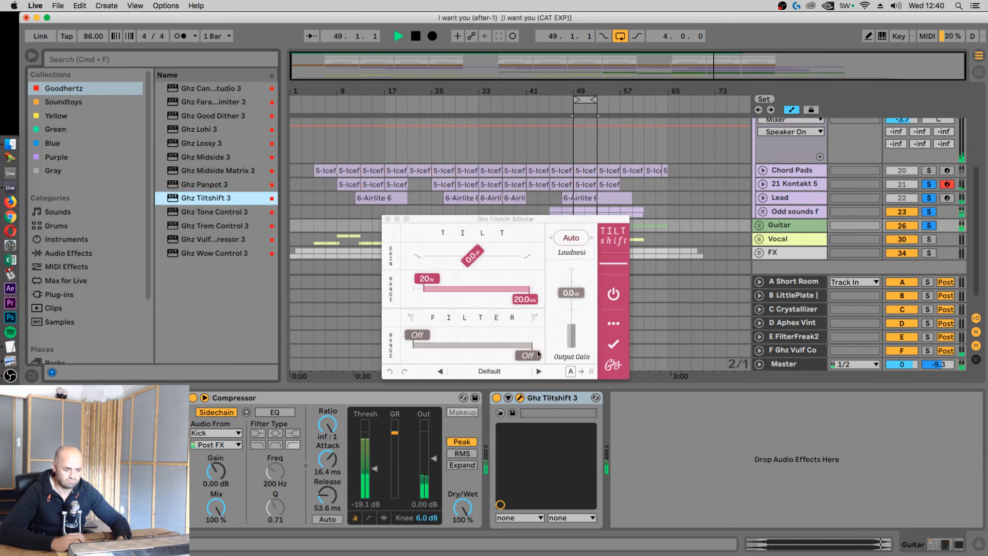
{"action": "mouse_move", "coordinate": [478, 257]}
{"action": "left_mouse_down"}
{"action": "mouse_move", "coordinate": [448, 259]}
{"action": "mouse_move", "coordinate": [502, 259]}
{"action": "mouse_move", "coordinate": [455, 258]}
{"action": "mouse_move", "coordinate": [465, 260]}
{"action": "left_mouse_up"}
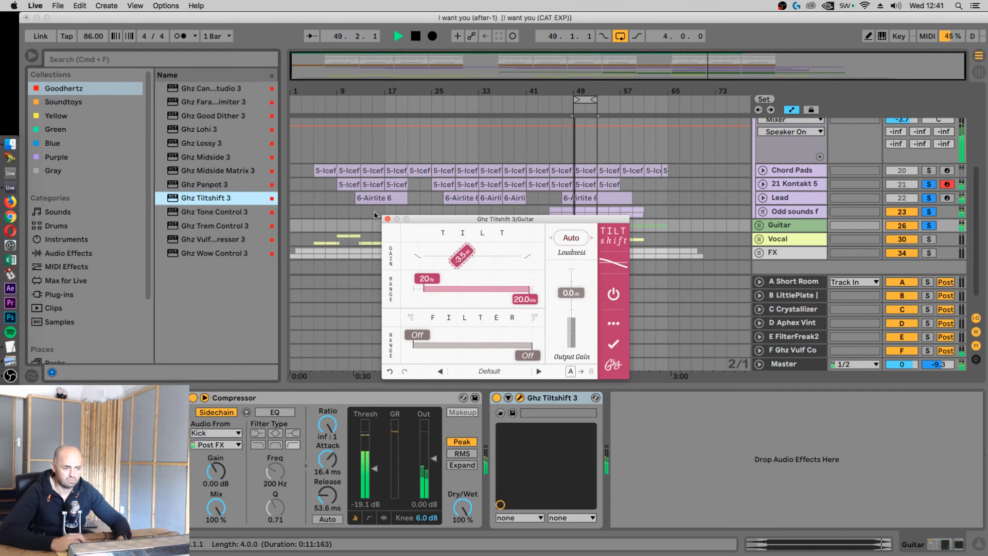
{"action": "left_click", "coordinate": [388, 219]}
{"action": "key", "text": "space"}
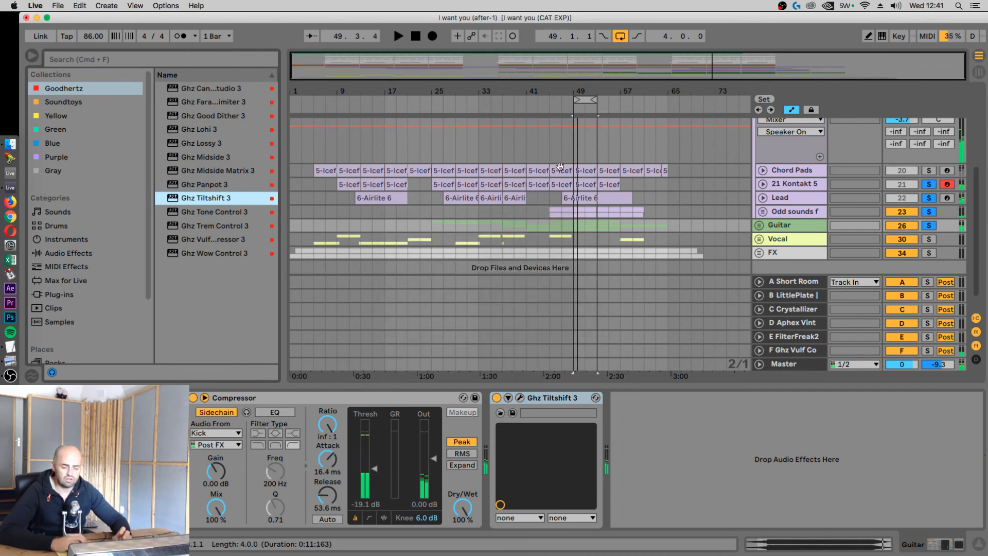
Step: Add the Bass and Vocal groups to the solo and move the four-bar loop to start at bar 45
{"action": "scroll", "coordinate": [787, 182], "scroll_direction": "up", "scroll_amount": 3}
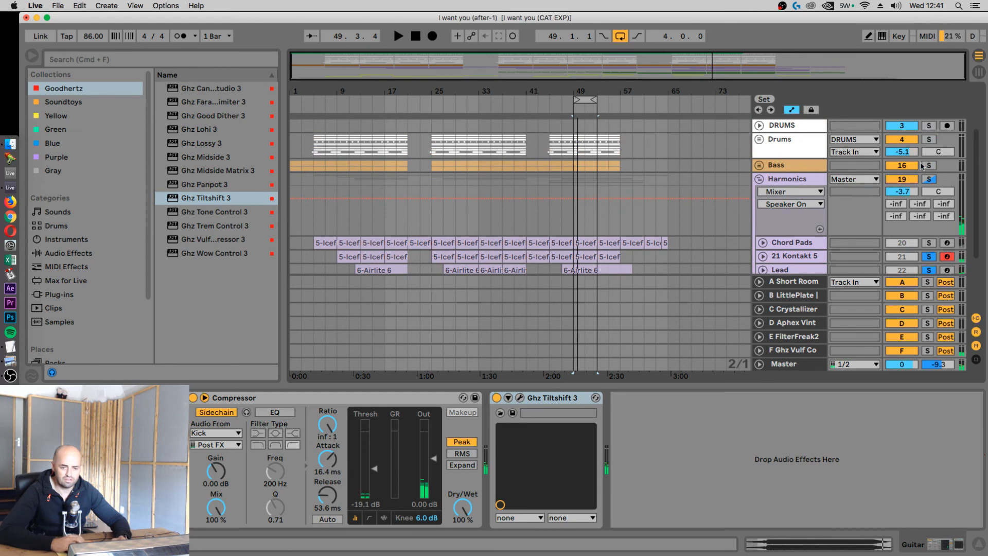
{"action": "key", "text": "space"}
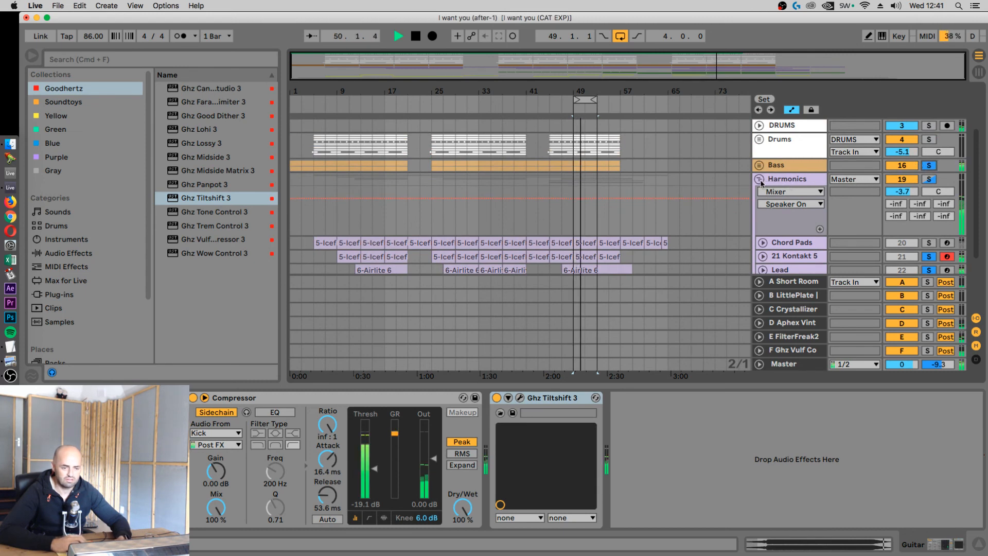
{"action": "scroll", "coordinate": [783, 204], "scroll_direction": "down", "scroll_amount": 3}
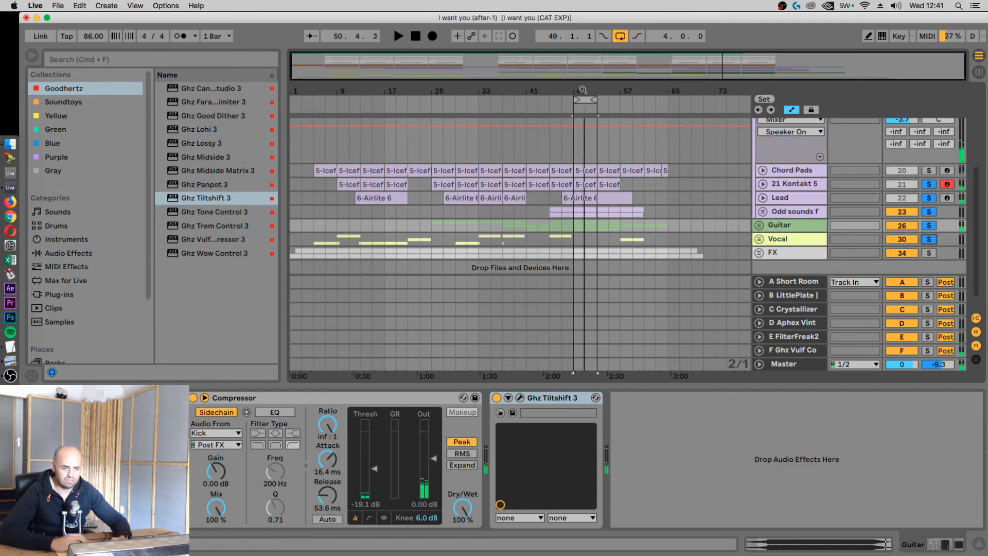
{"action": "left_click_drag", "start_coordinate": [596, 103], "coordinate": [573, 103]}
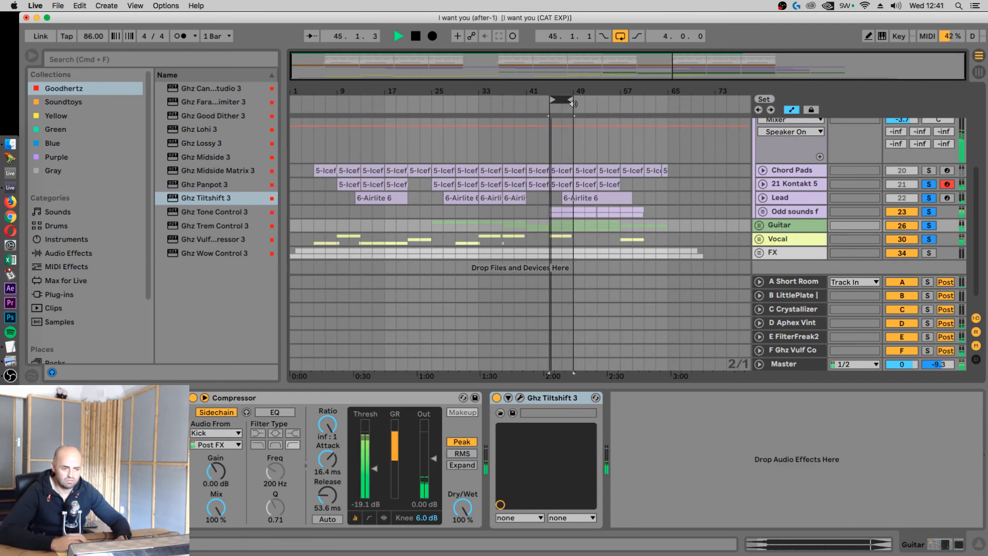
Step: Unfold the Vocal group and add an EQ Eight after its Compressor, with the low cut at about 71 Hz
{"action": "left_click", "coordinate": [780, 239]}
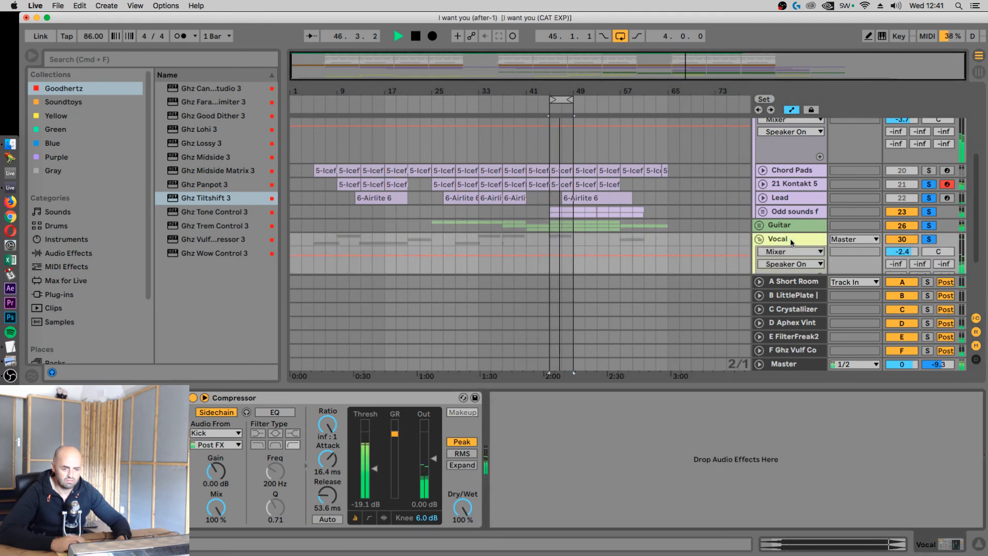
{"action": "left_click", "coordinate": [760, 239]}
{"action": "scroll", "coordinate": [816, 225], "scroll_direction": "down", "scroll_amount": 1}
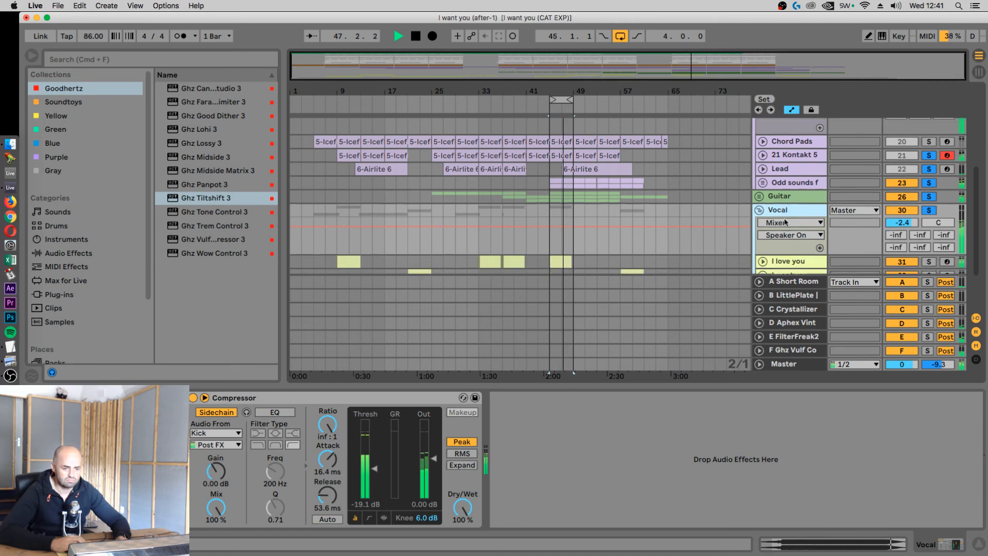
{"action": "left_click", "coordinate": [143, 63]}
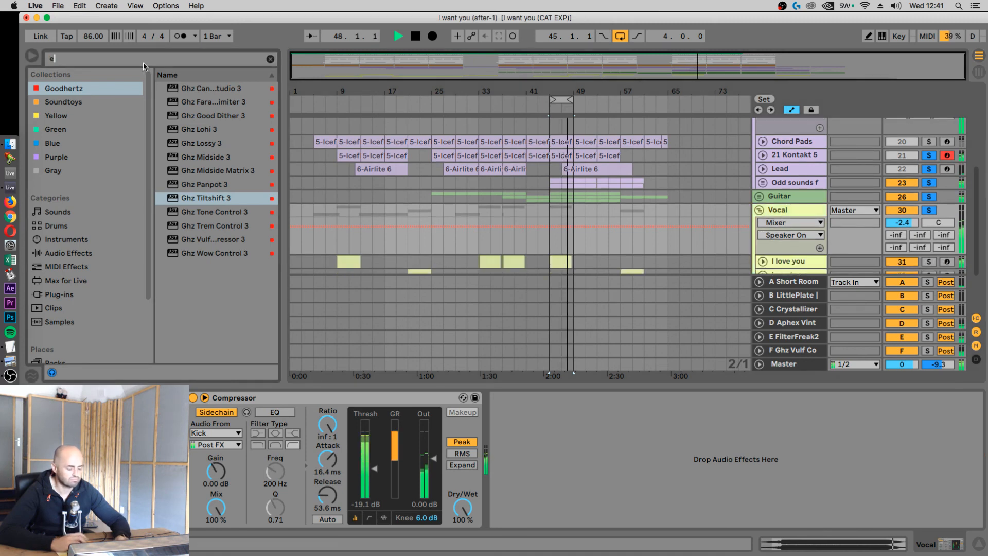
{"action": "type", "text": "eq"}
{"action": "left_click", "coordinate": [67, 335]}
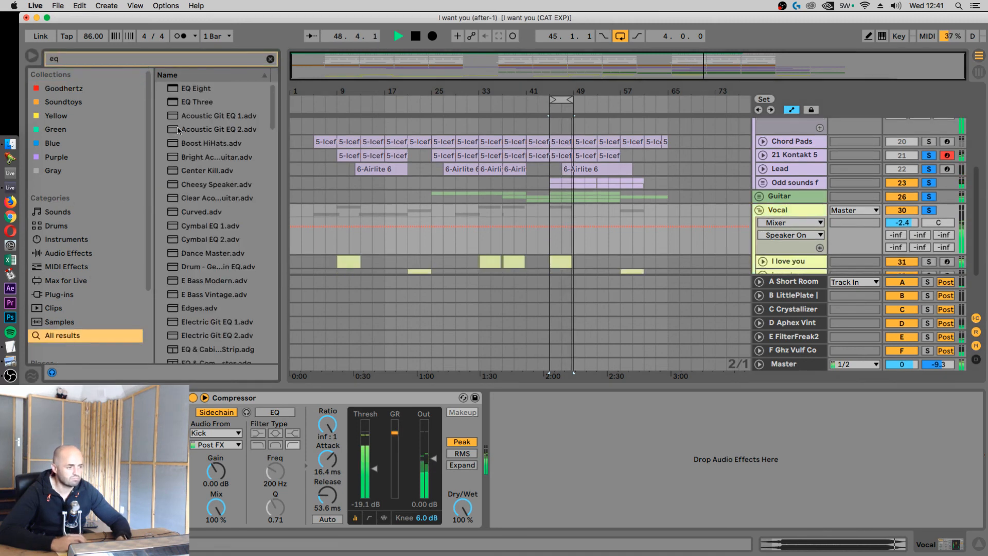
{"action": "mouse_move", "coordinate": [196, 88]}
{"action": "left_mouse_down"}
{"action": "mouse_move", "coordinate": [583, 452]}
{"action": "mouse_move", "coordinate": [566, 471]}
{"action": "mouse_move", "coordinate": [598, 477]}
{"action": "left_mouse_up"}
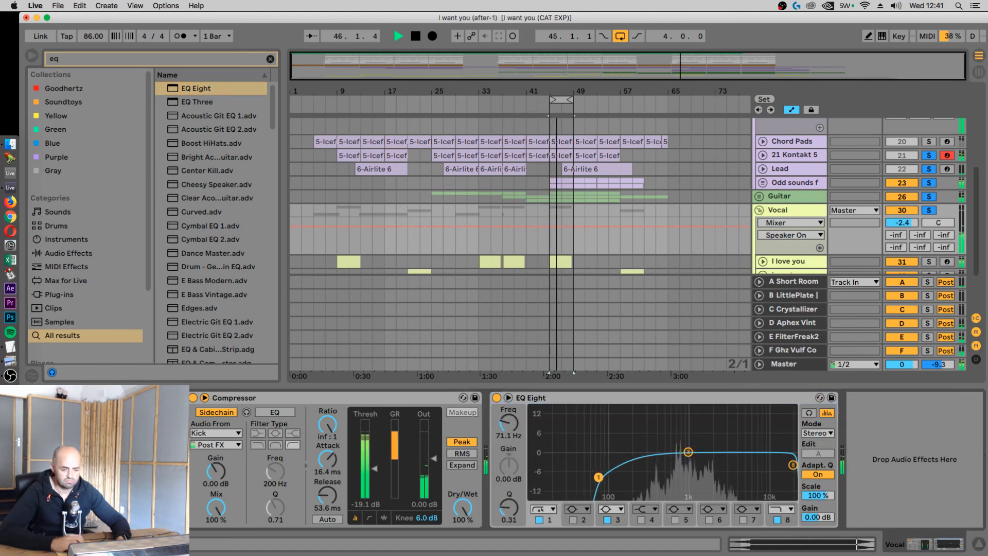
Step: Raise band 3 of the Vocal EQ Eight to about 4.6 dB around 7.42 kHz
{"action": "left_click", "coordinate": [688, 453]}
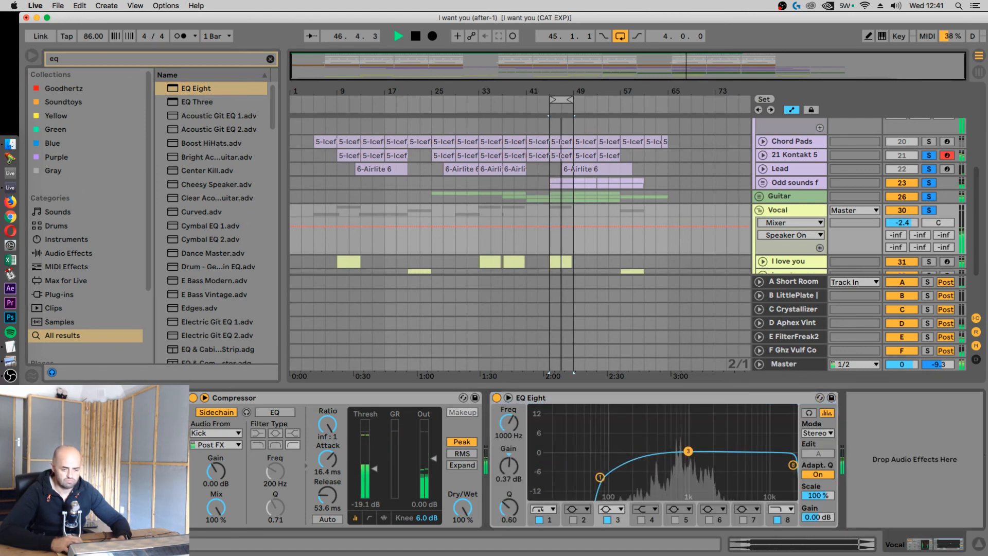
{"action": "left_click_drag", "start_coordinate": [688, 451], "coordinate": [756, 438]}
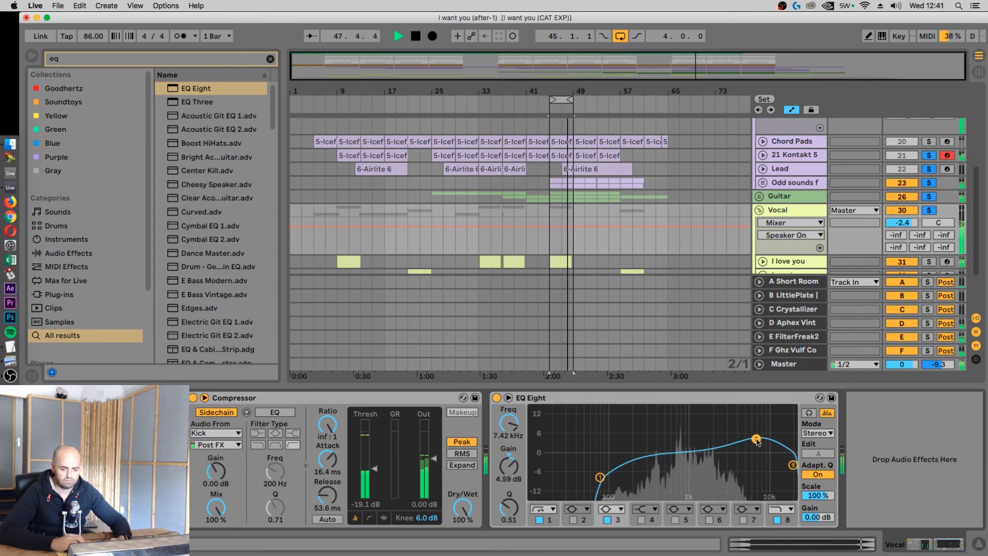
Step: Switch off band 8 of the Vocal EQ Eight and play the song with the loop set to bars 47 to 57
{"action": "left_click", "coordinate": [777, 520]}
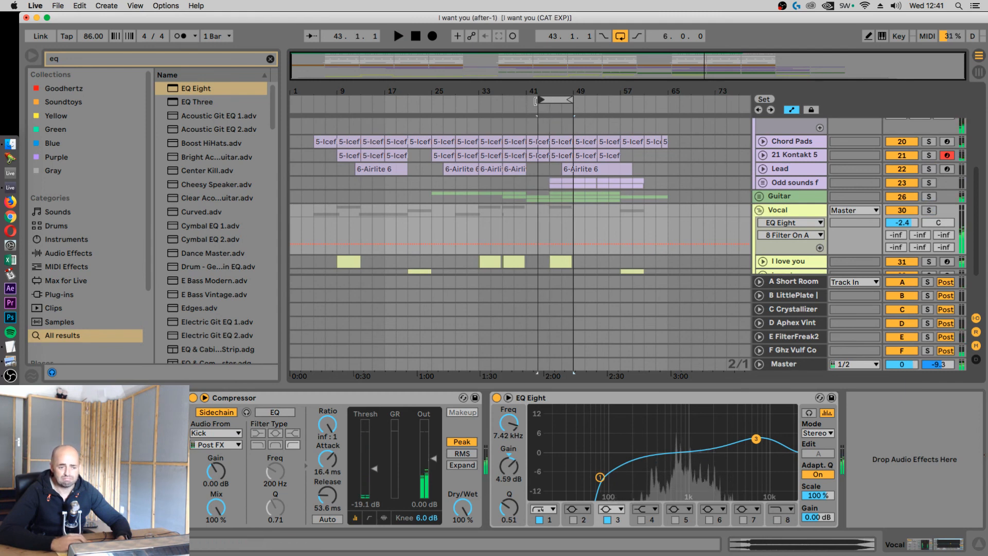
{"action": "left_click_drag", "start_coordinate": [554, 99], "coordinate": [618, 107]}
{"action": "key", "text": "space"}
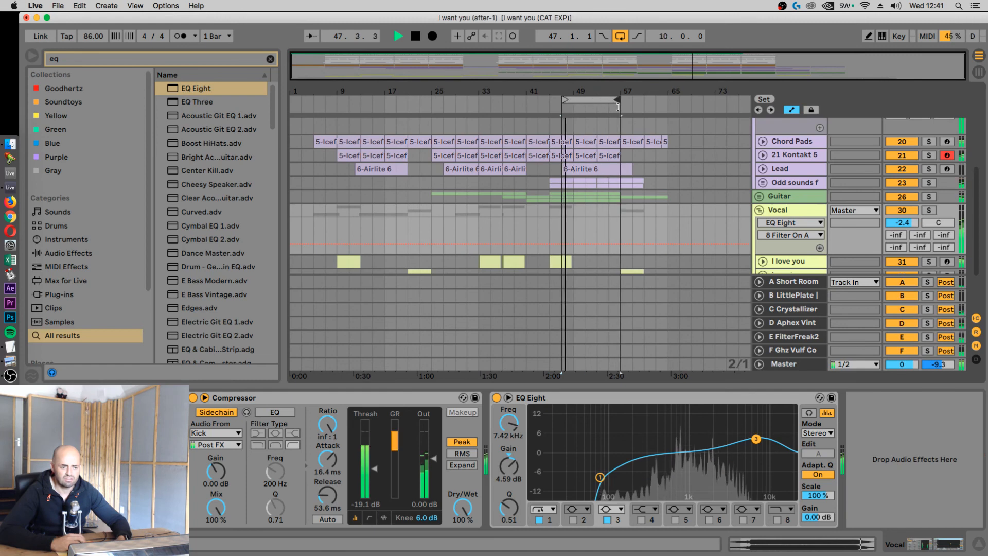
Step: Set the Lead track's Tiltshift tilt gain to 0.0 dB, extend the loop start back to bar 9 and close the plug-in window
{"action": "scroll", "coordinate": [779, 201], "scroll_direction": "up", "scroll_amount": 2}
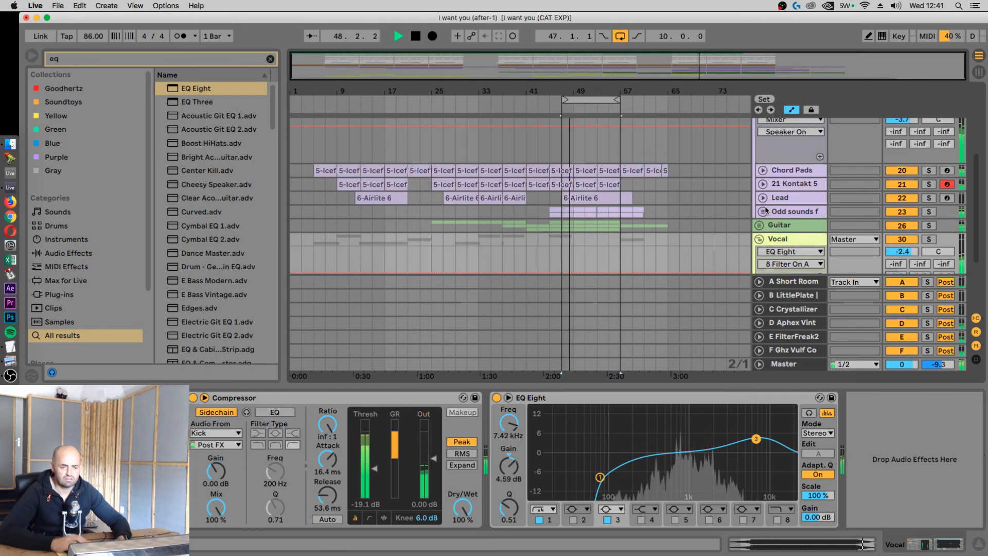
{"action": "left_click", "coordinate": [779, 201]}
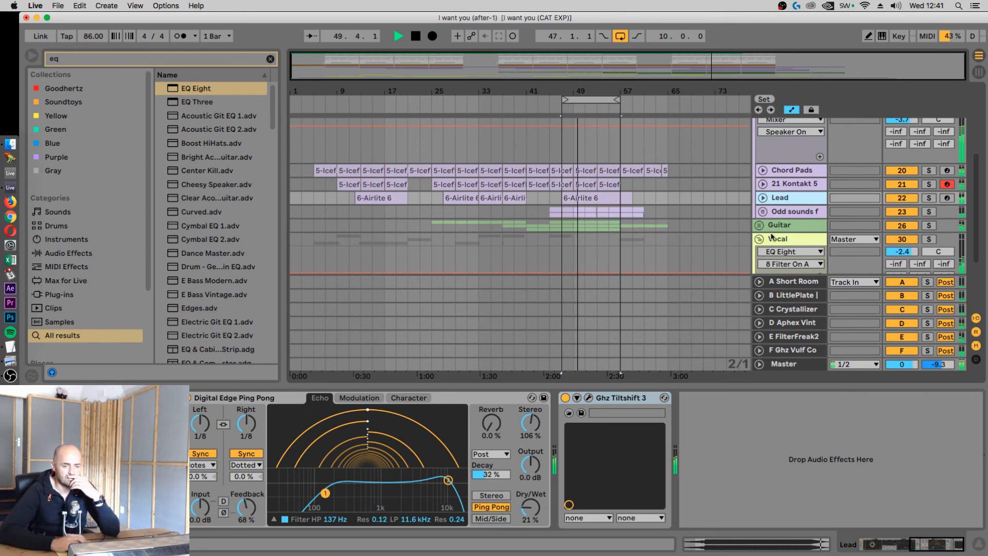
{"action": "left_click", "coordinate": [589, 399]}
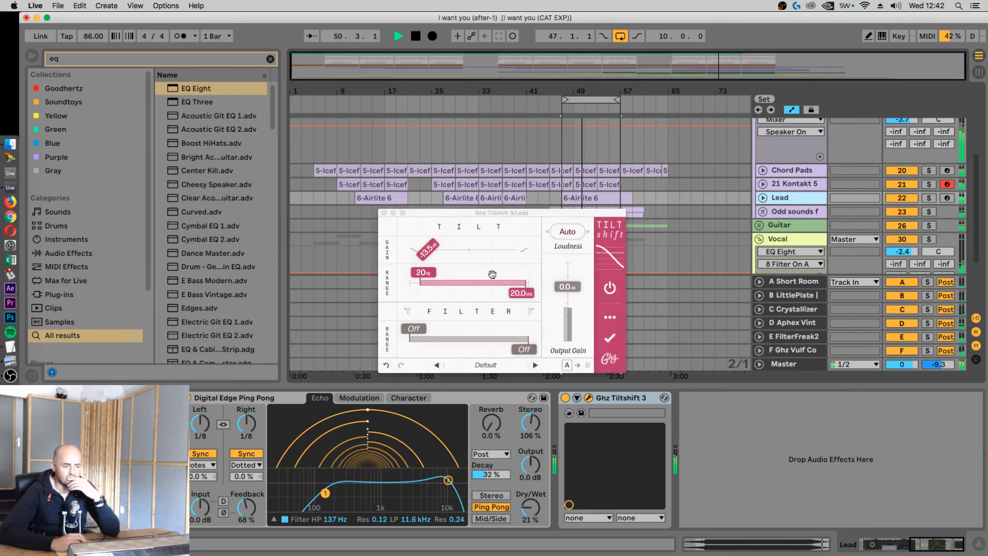
{"action": "left_click_drag", "start_coordinate": [427, 252], "coordinate": [457, 255]}
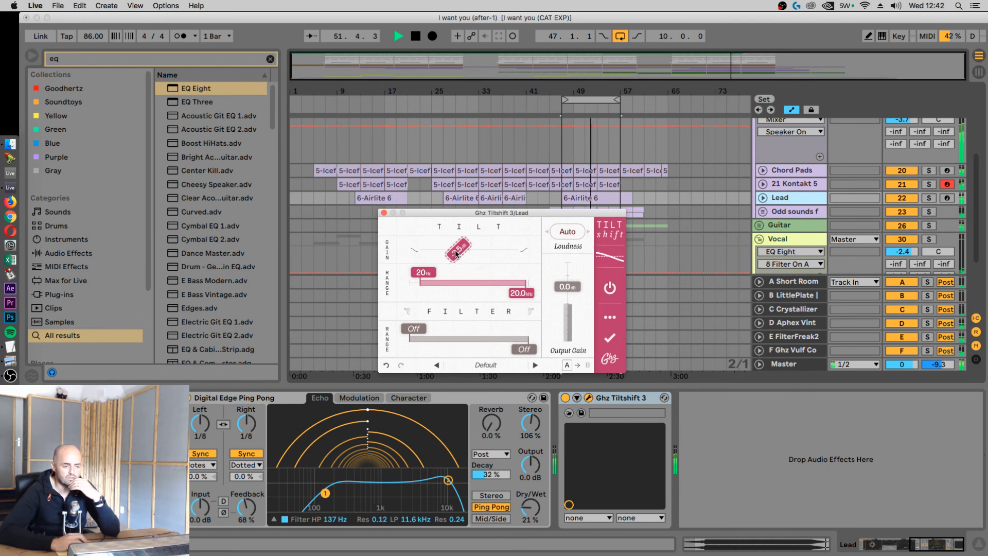
{"action": "left_click_drag", "start_coordinate": [456, 254], "coordinate": [469, 255]}
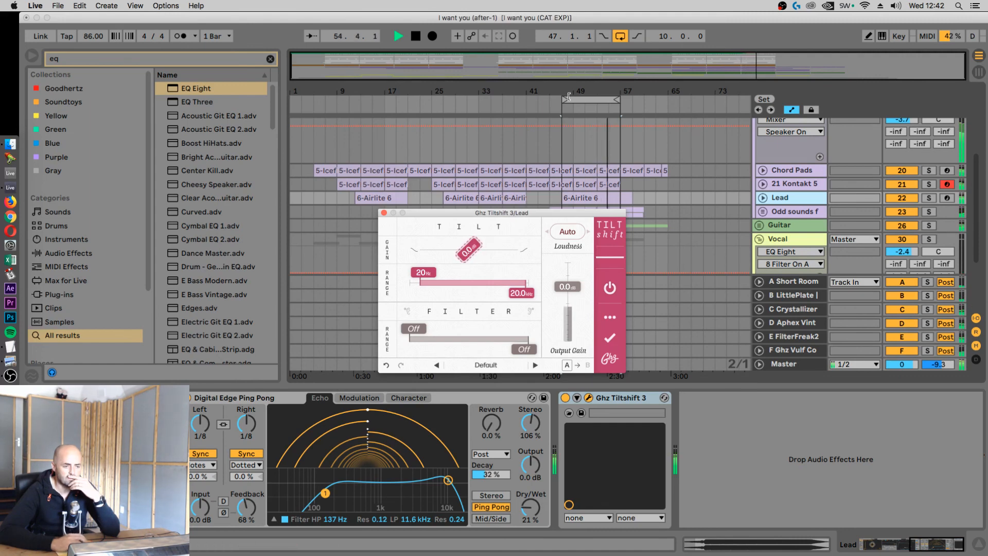
{"action": "left_click_drag", "start_coordinate": [562, 119], "coordinate": [333, 142]}
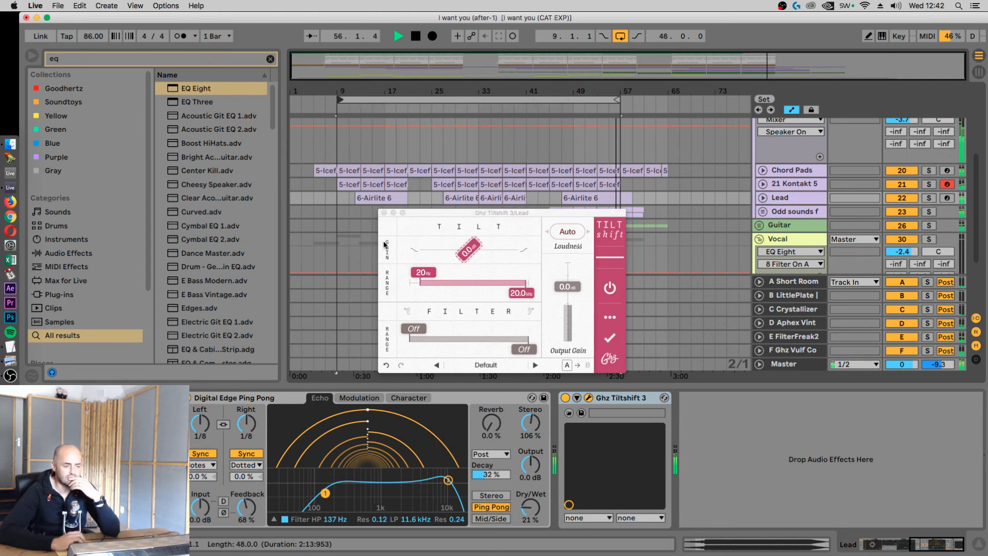
{"action": "left_click", "coordinate": [384, 213]}
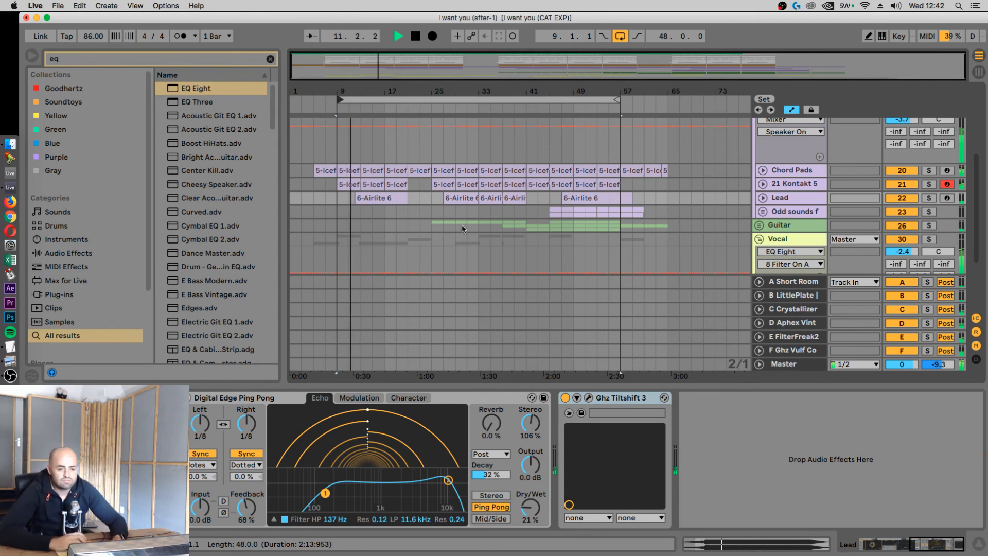
Step: Fold the Vocal and Harmonics groups and show the Master track's devices
{"action": "left_click", "coordinate": [758, 239]}
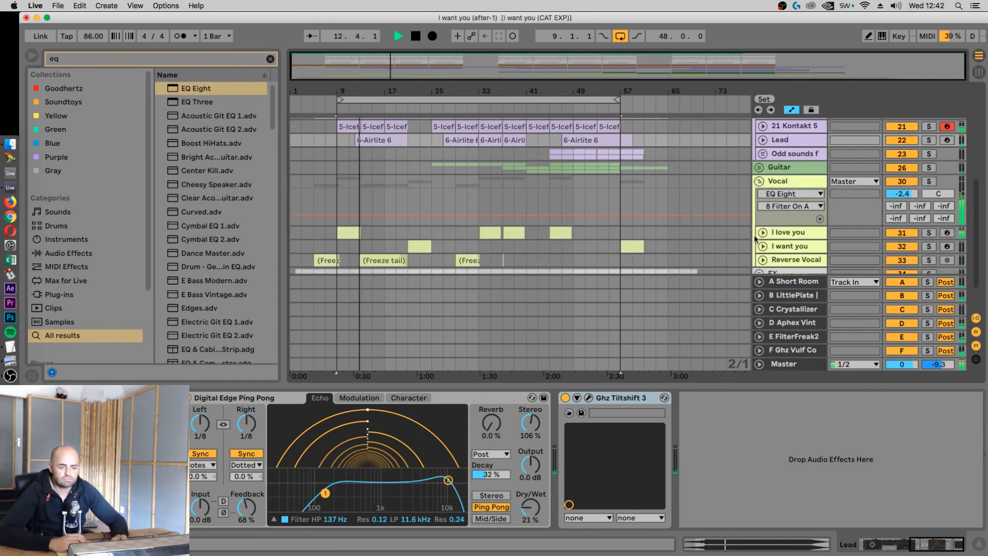
{"action": "left_click", "coordinate": [760, 180]}
{"action": "scroll", "coordinate": [760, 181], "scroll_direction": "up", "scroll_amount": 5}
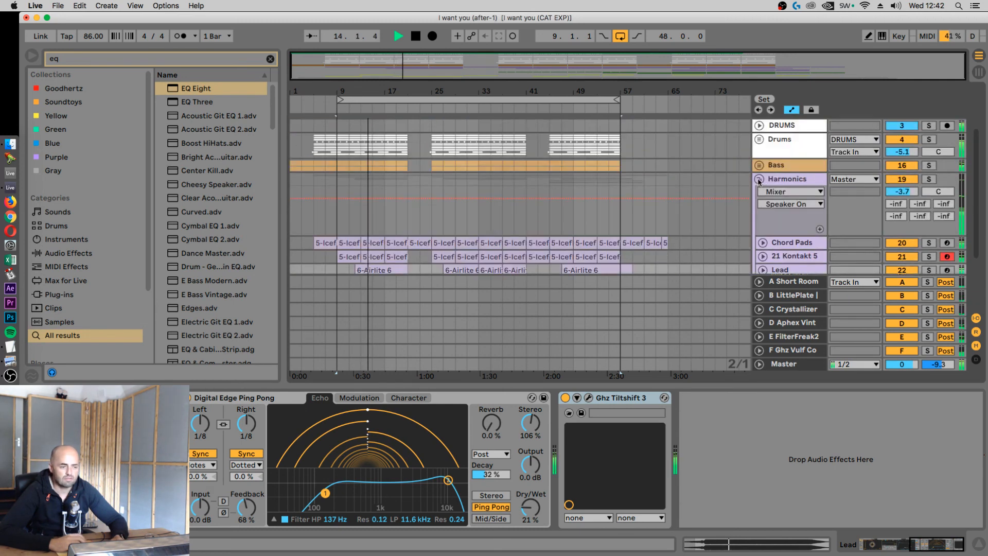
{"action": "left_click", "coordinate": [758, 180]}
{"action": "left_click", "coordinate": [795, 365]}
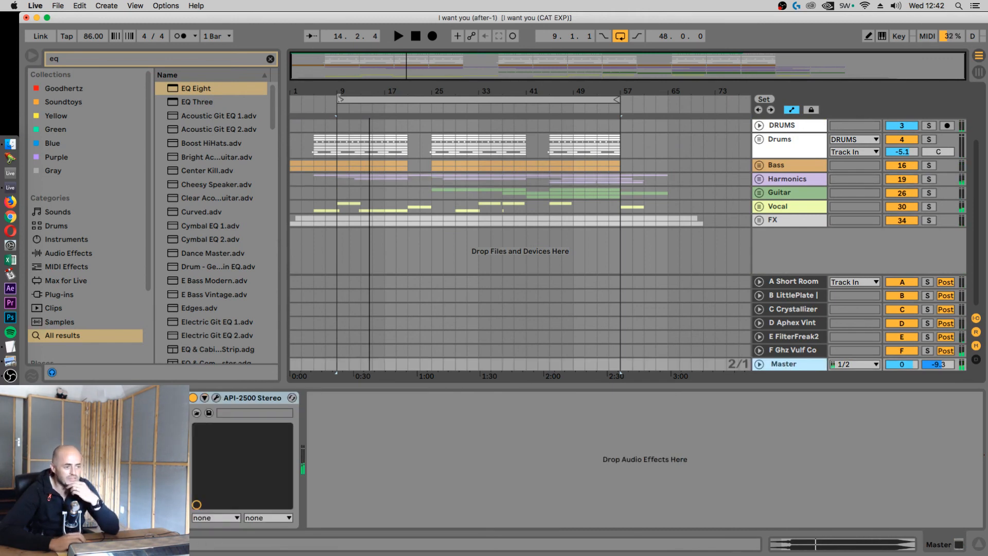
Step: Extend the loop to run from bar 1 to bar 65 and fold the reference track
{"action": "left_click_drag", "start_coordinate": [340, 98], "coordinate": [293, 99]}
{"action": "scroll", "coordinate": [589, 136], "scroll_direction": "up", "scroll_amount": 3}
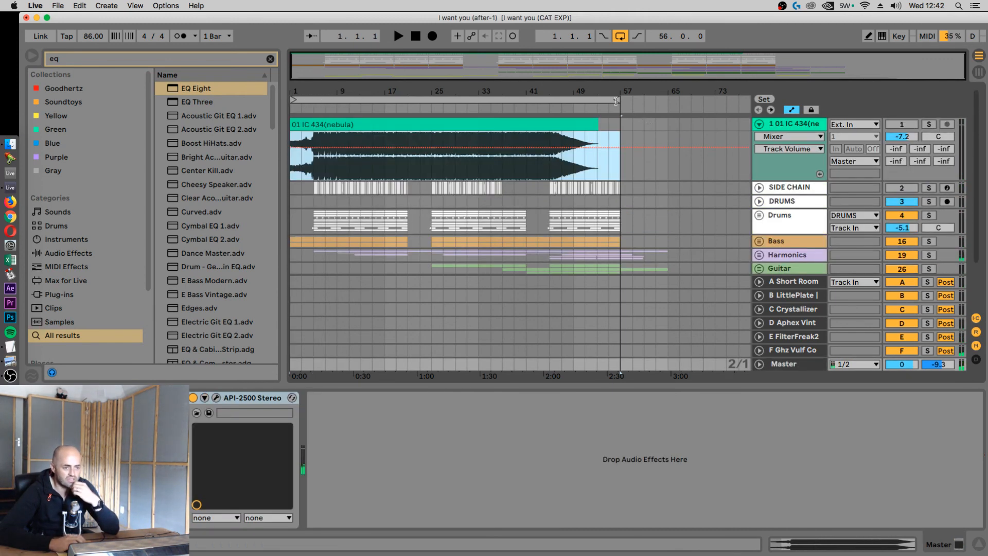
{"action": "left_click", "coordinate": [759, 124]}
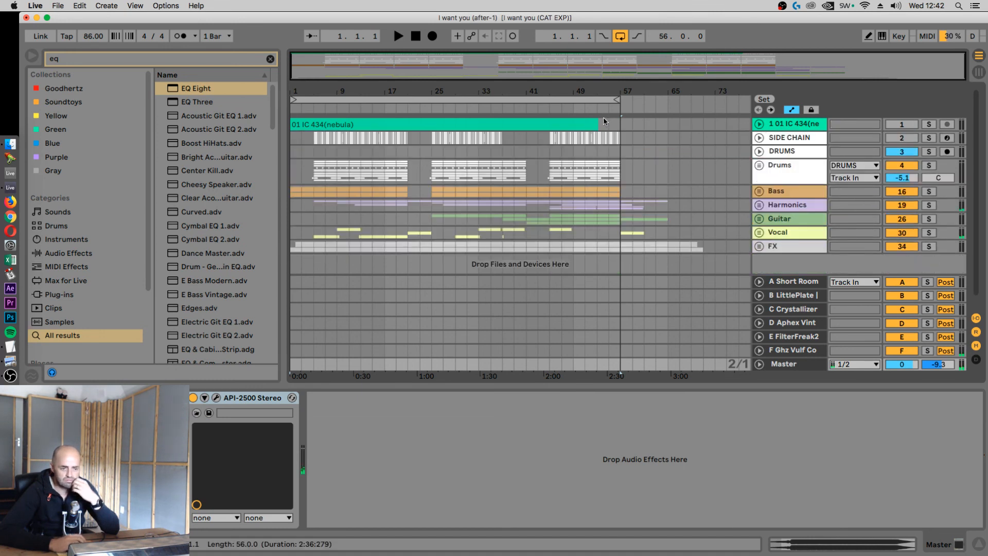
{"action": "mouse_move", "coordinate": [619, 116]}
{"action": "left_mouse_down"}
{"action": "mouse_move", "coordinate": [677, 117]}
{"action": "mouse_move", "coordinate": [667, 116]}
{"action": "left_mouse_up"}
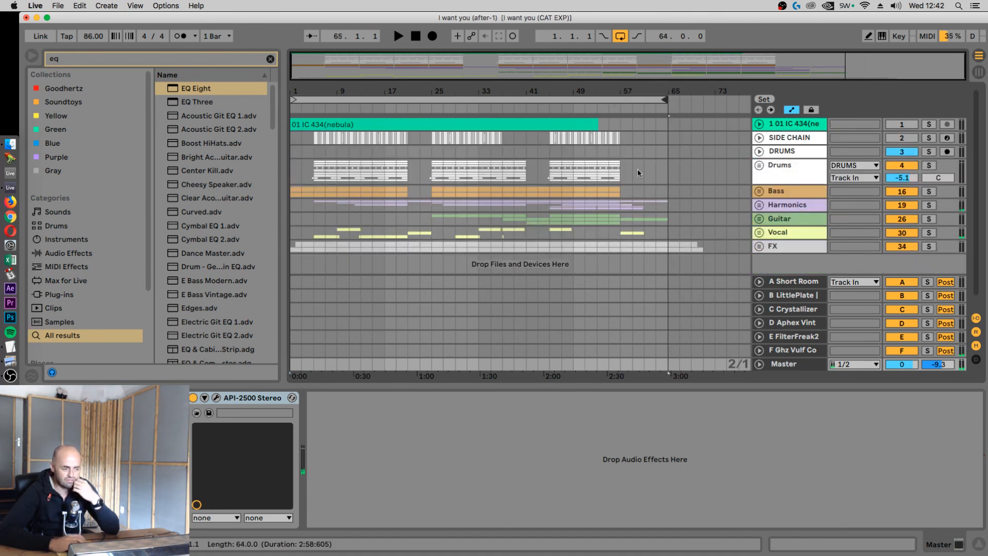
Step: Audition the Ghz Vulf Compressor return in solo from bar 25, clear its solo and stop playback
{"action": "left_click", "coordinate": [804, 351]}
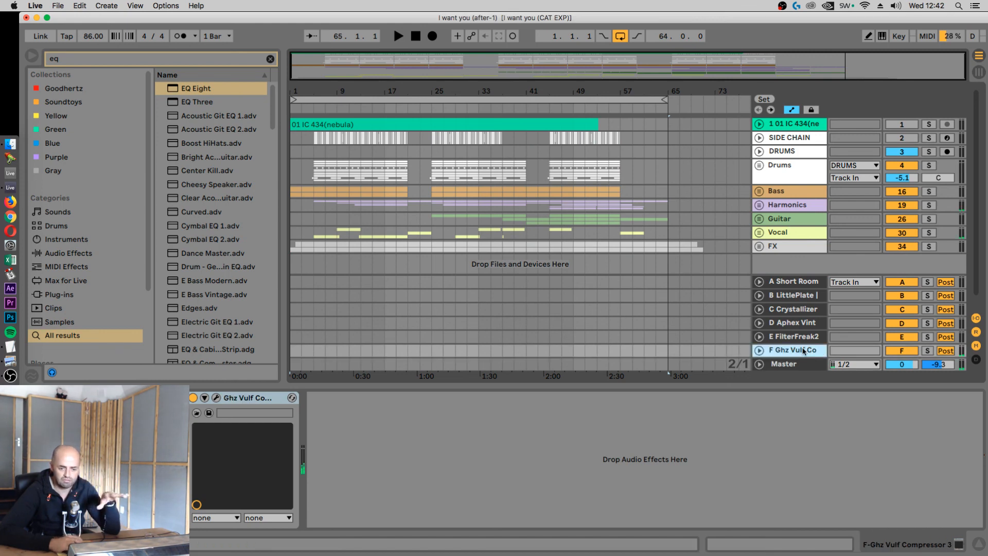
{"action": "left_click", "coordinate": [902, 351]}
{"action": "left_click", "coordinate": [927, 351]}
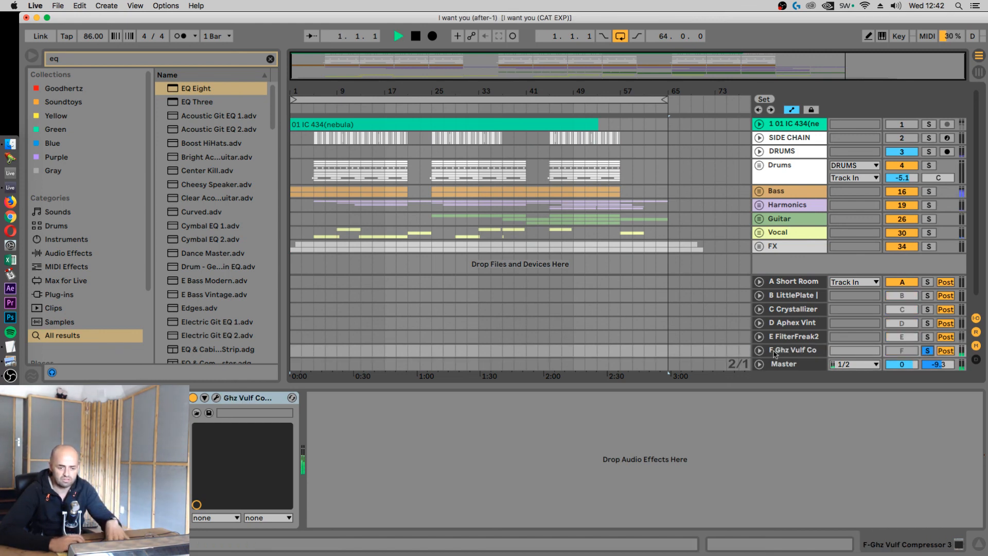
{"action": "left_click", "coordinate": [433, 202]}
{"action": "key", "text": "space"}
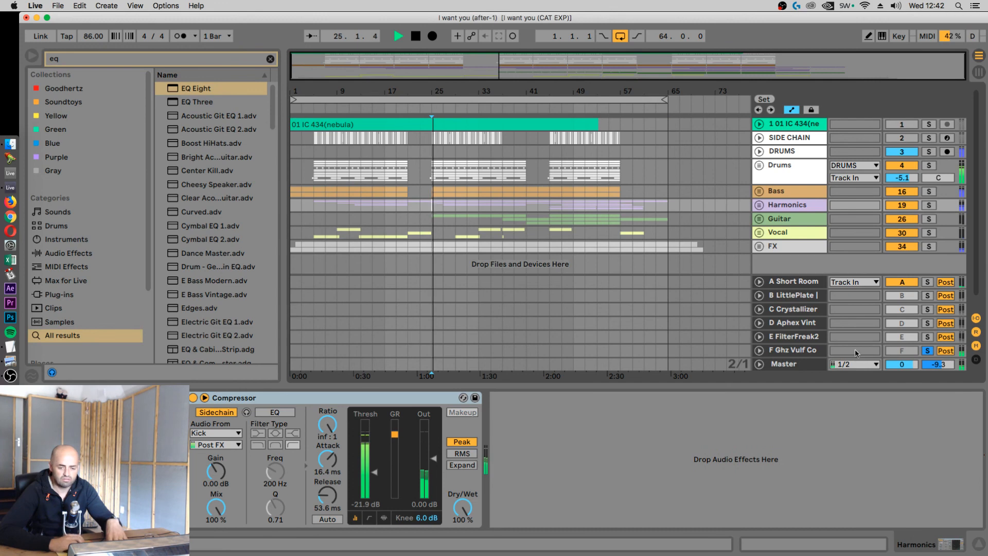
{"action": "left_click", "coordinate": [927, 351]}
{"action": "key", "text": "space"}
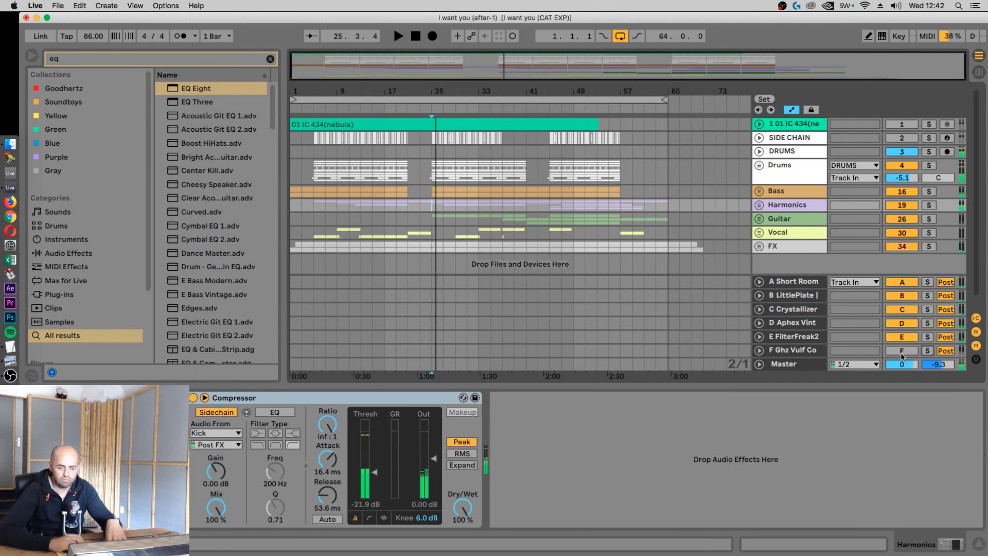
Step: Reactivate the Ghz Vulf Compressor return track F and rename it Harmonics
{"action": "left_click", "coordinate": [782, 350]}
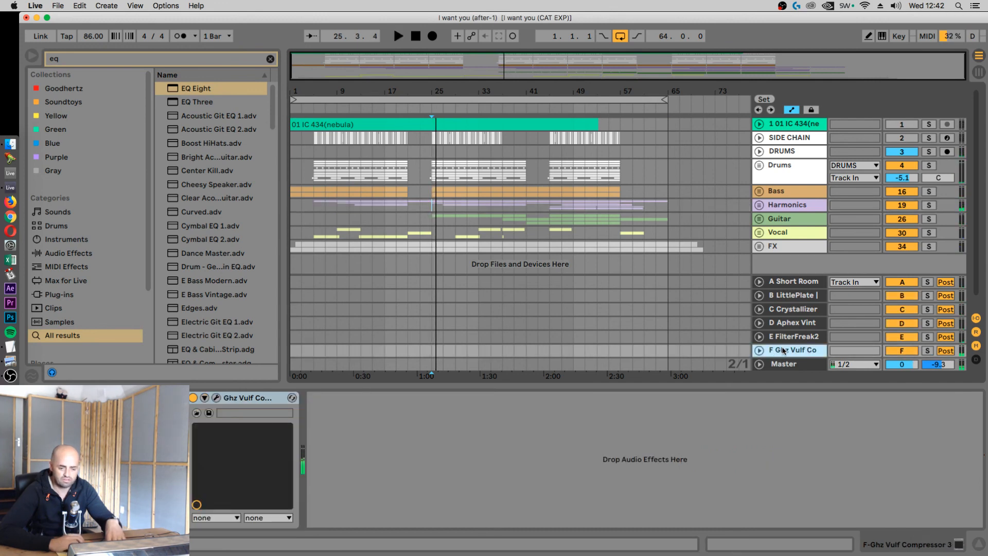
{"action": "key", "text": "super+r"}
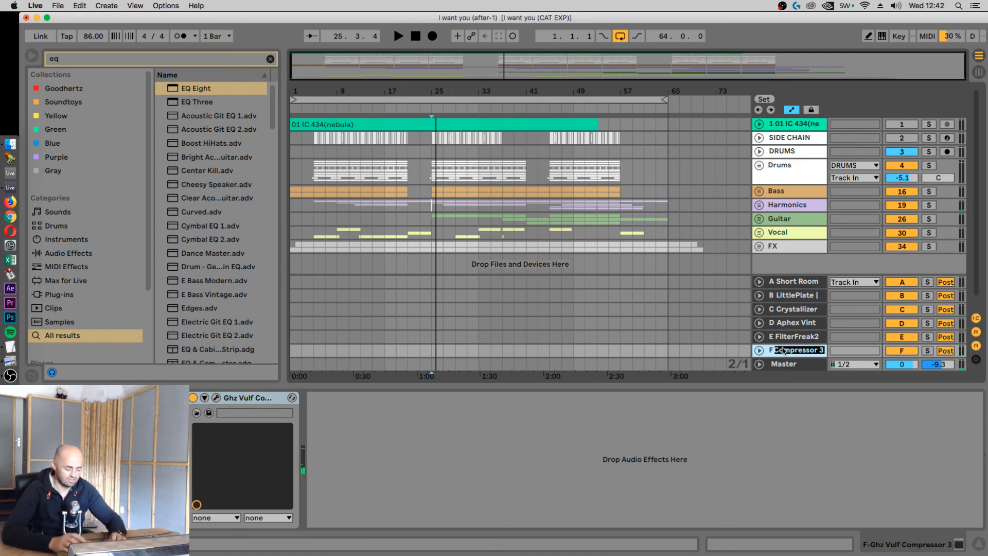
{"action": "type", "text": "Lo"}
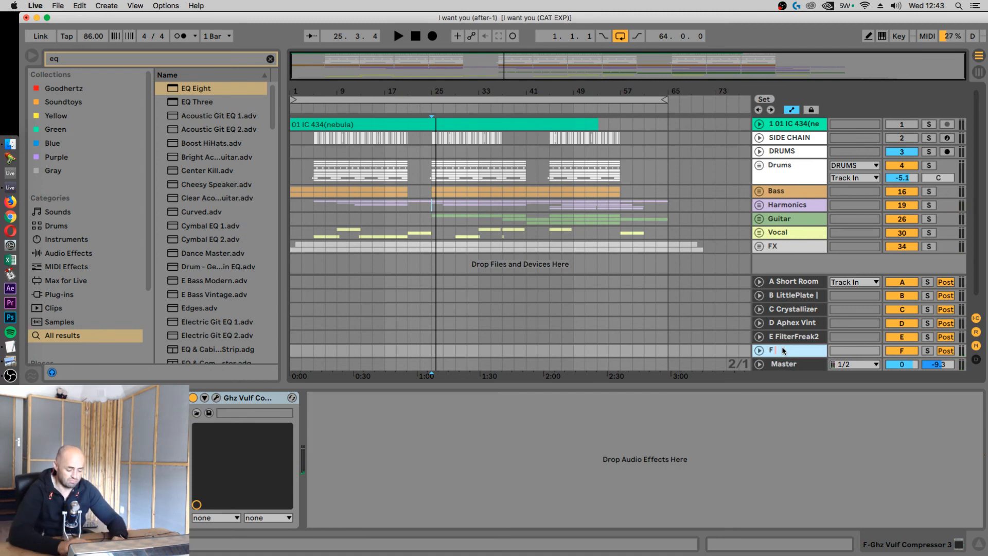
{"action": "type", "text": "Harmonics"}
{"action": "key", "text": "Return"}
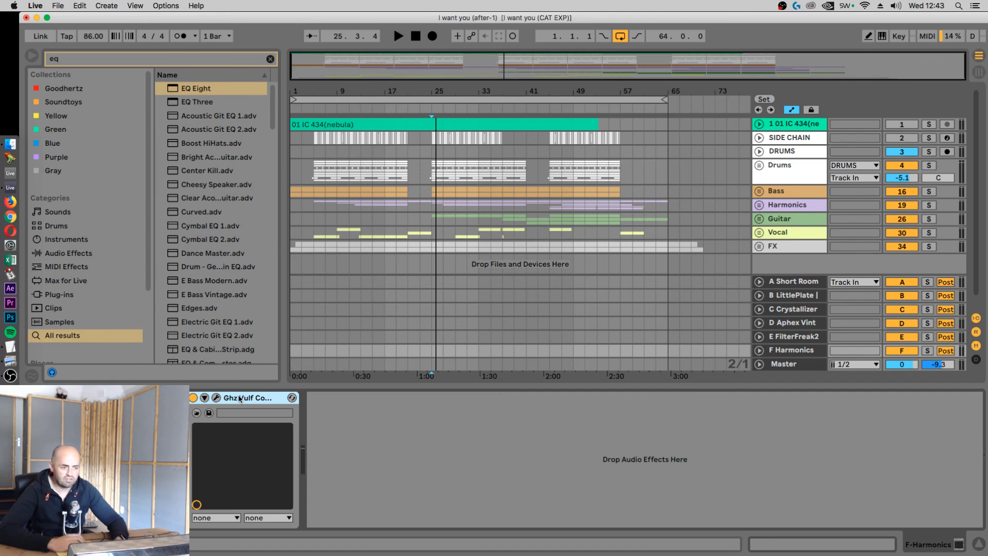
Step: Show the device chain of the Master track
{"action": "scroll", "coordinate": [554, 251], "scroll_direction": "down", "scroll_amount": 1}
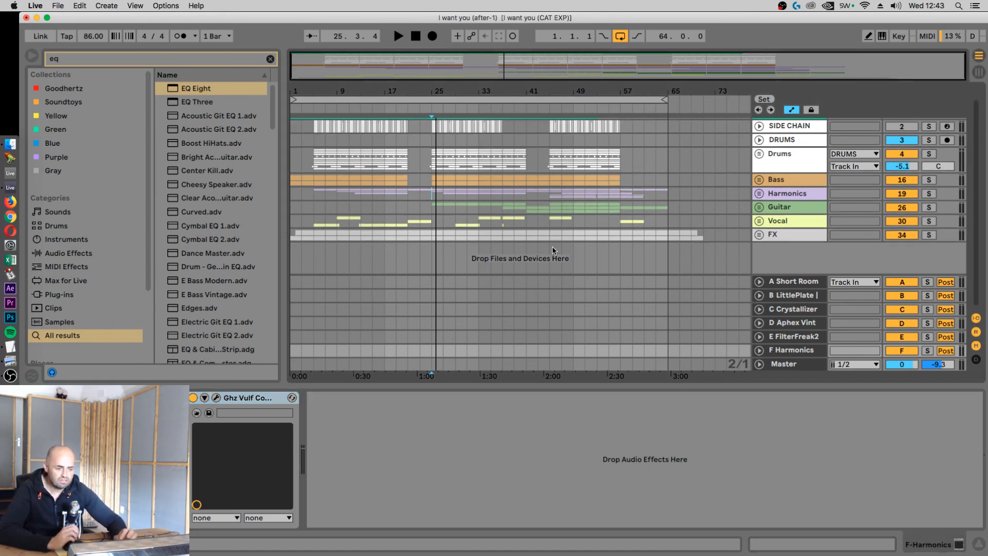
{"action": "left_click", "coordinate": [773, 363]}
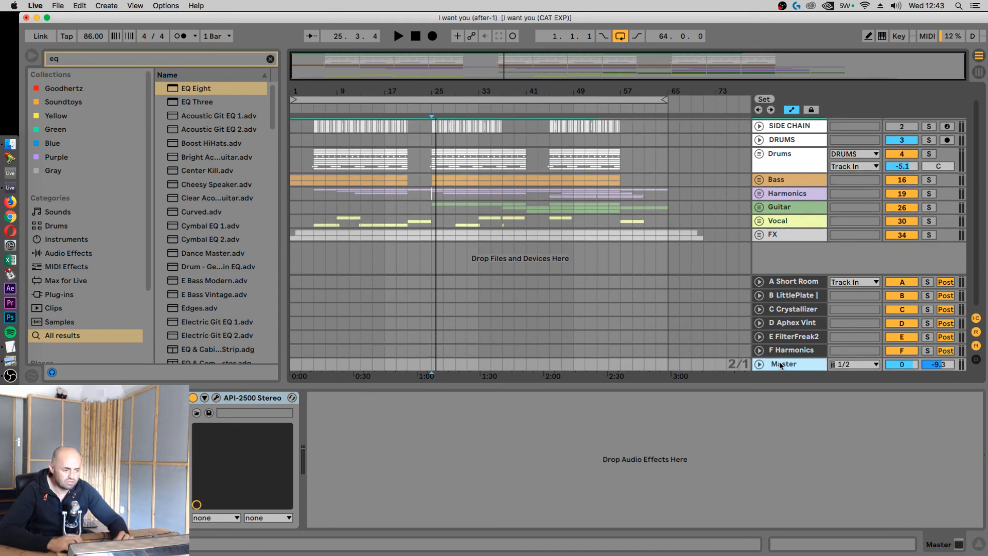